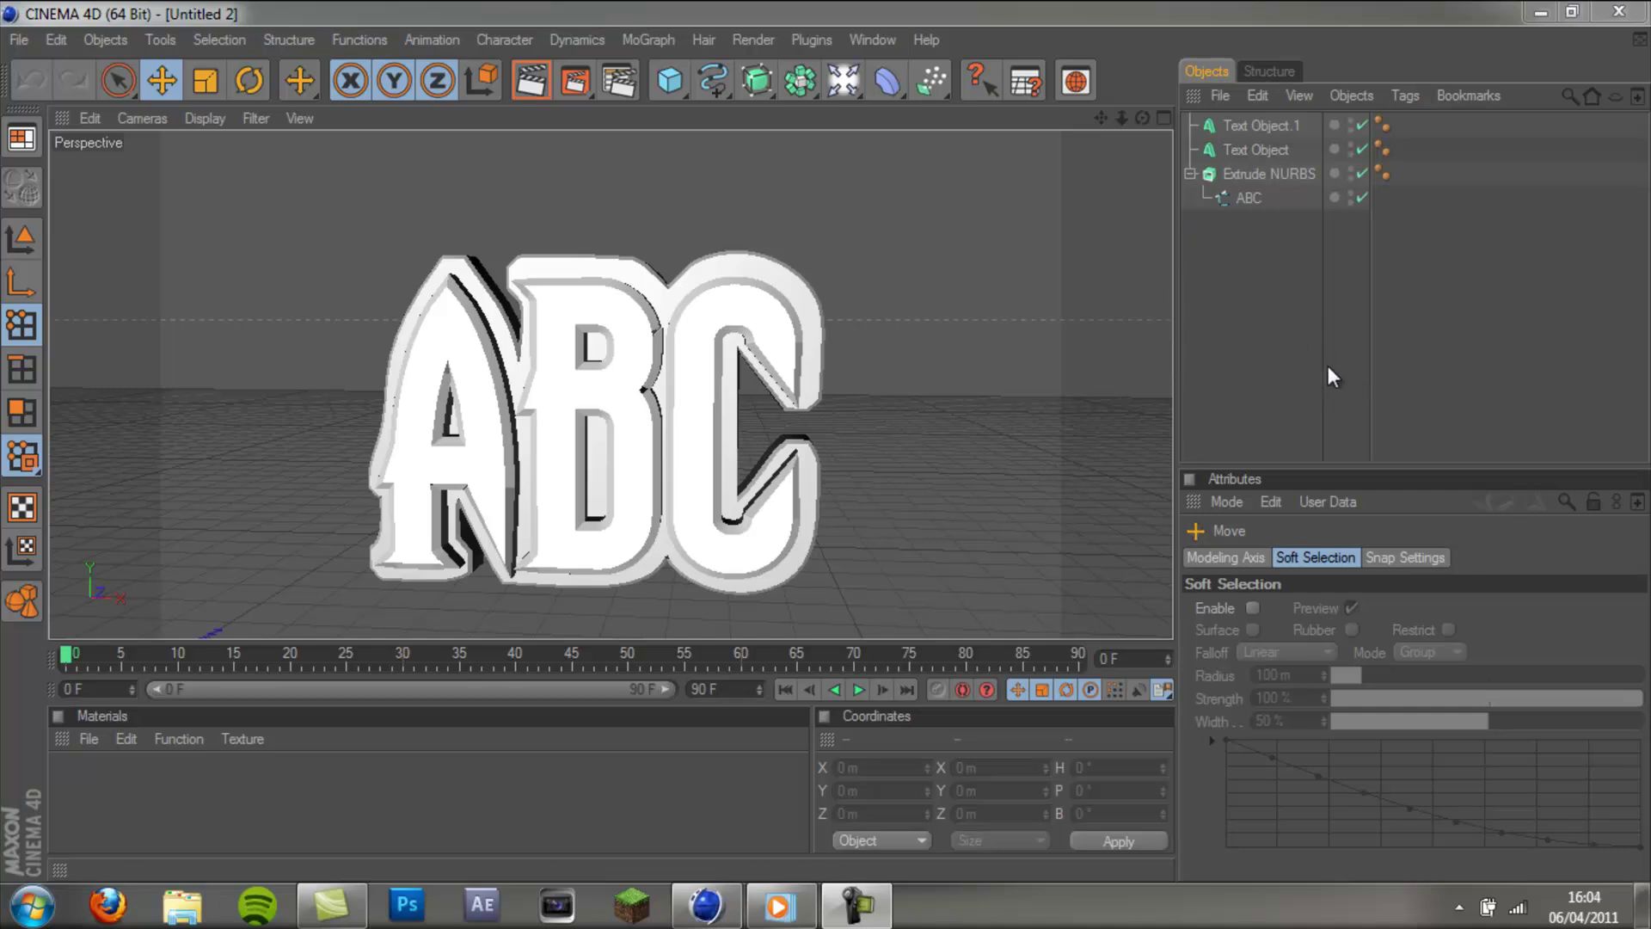
{"action": "left_click", "coordinate": [1249, 174]}
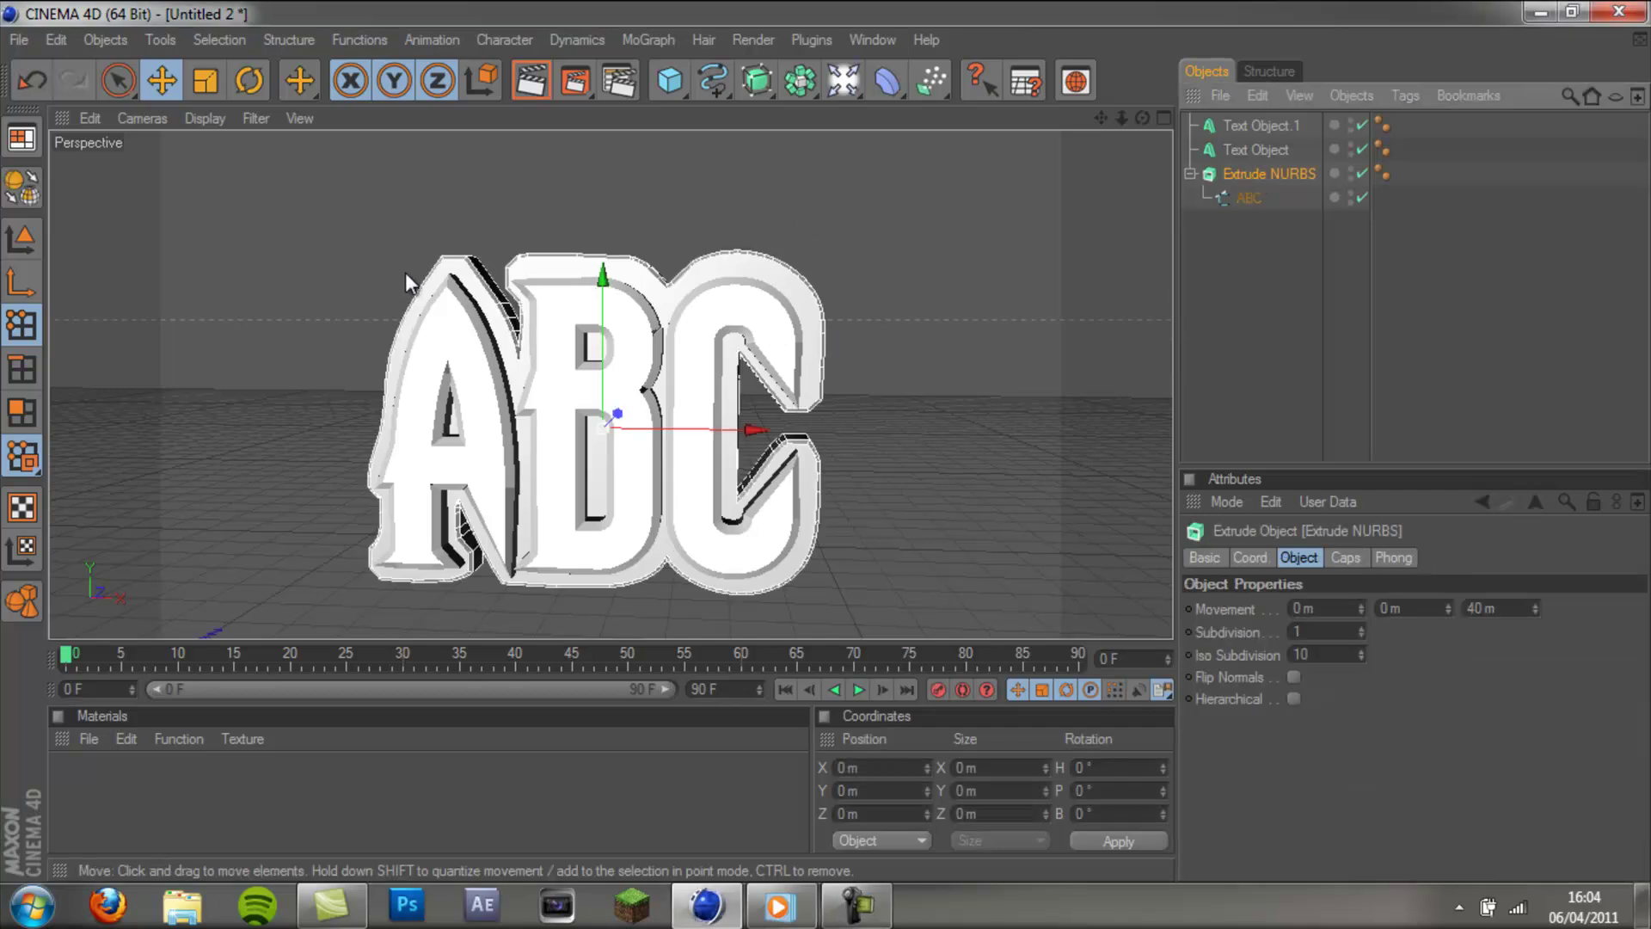
{"action": "left_click", "coordinate": [1256, 145]}
{"action": "left_click", "coordinate": [1234, 343]}
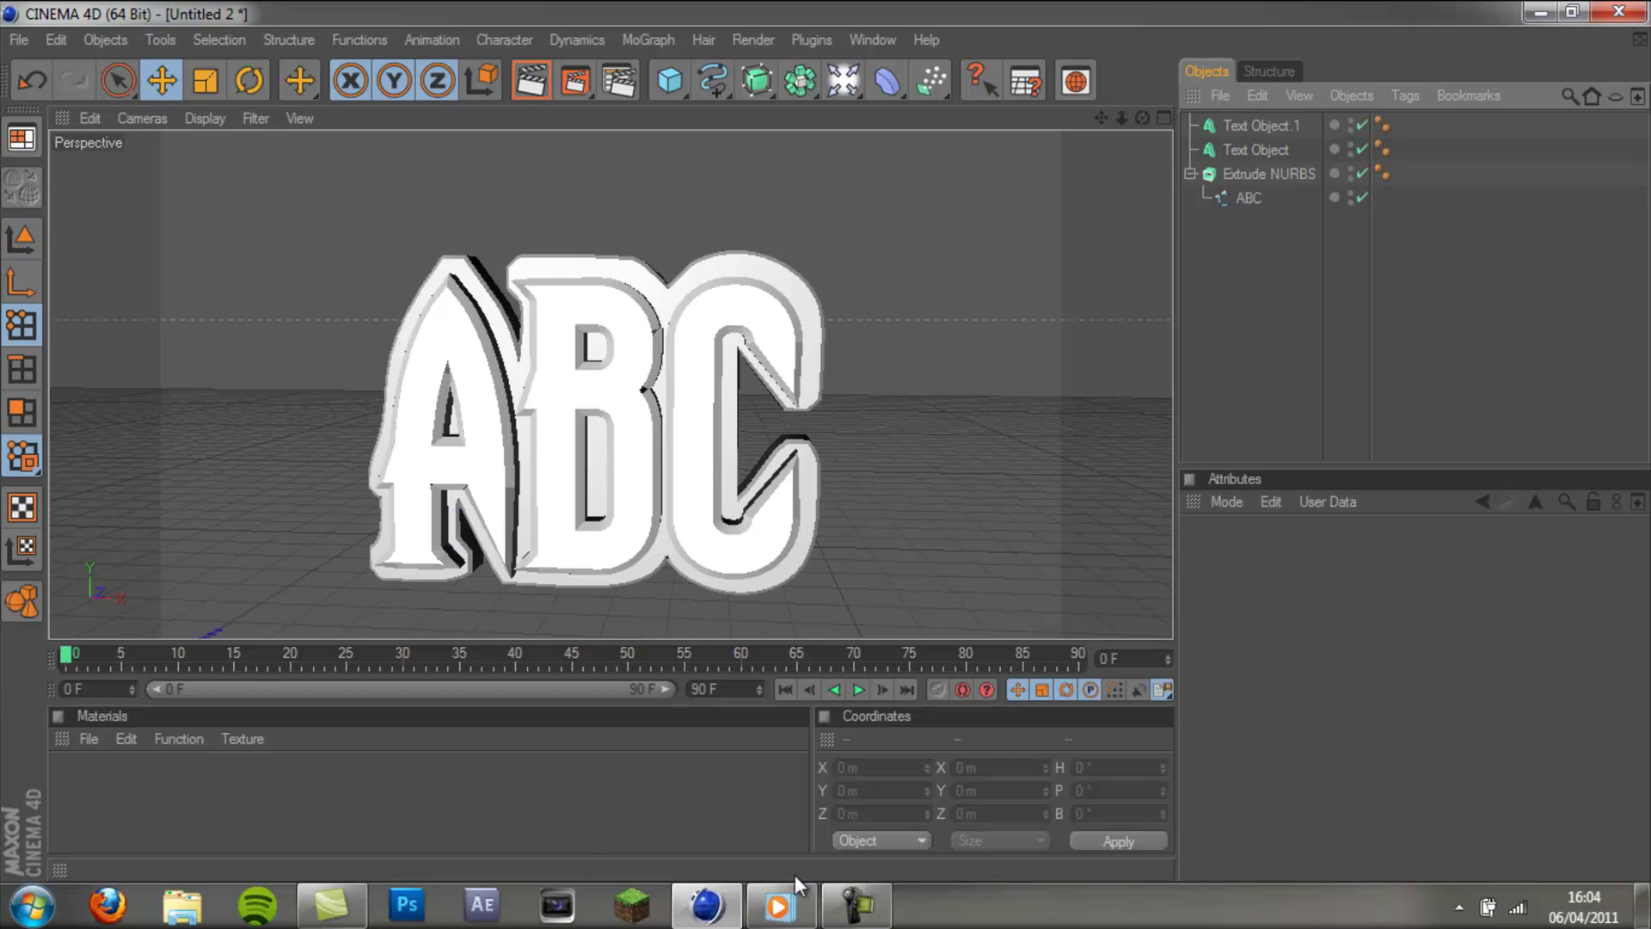
Switch to Windows Media Player, play the PC intro clip as a reference, and return to CINEMA 4D.
{"action": "left_click", "coordinate": [780, 898]}
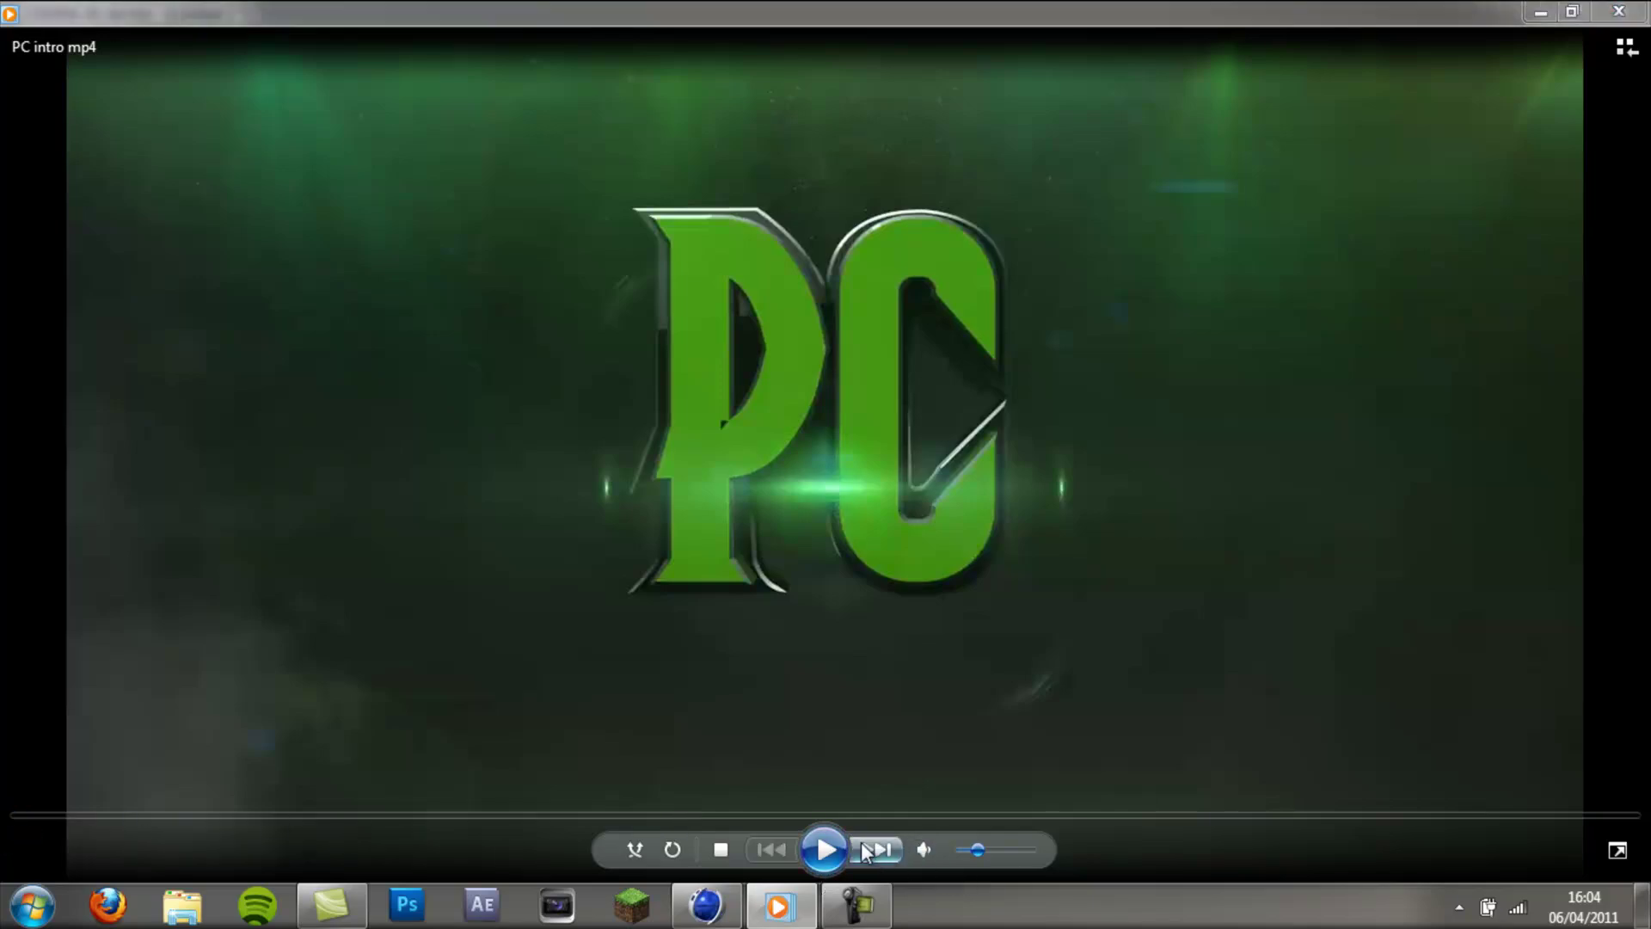
{"action": "left_click", "coordinate": [823, 850]}
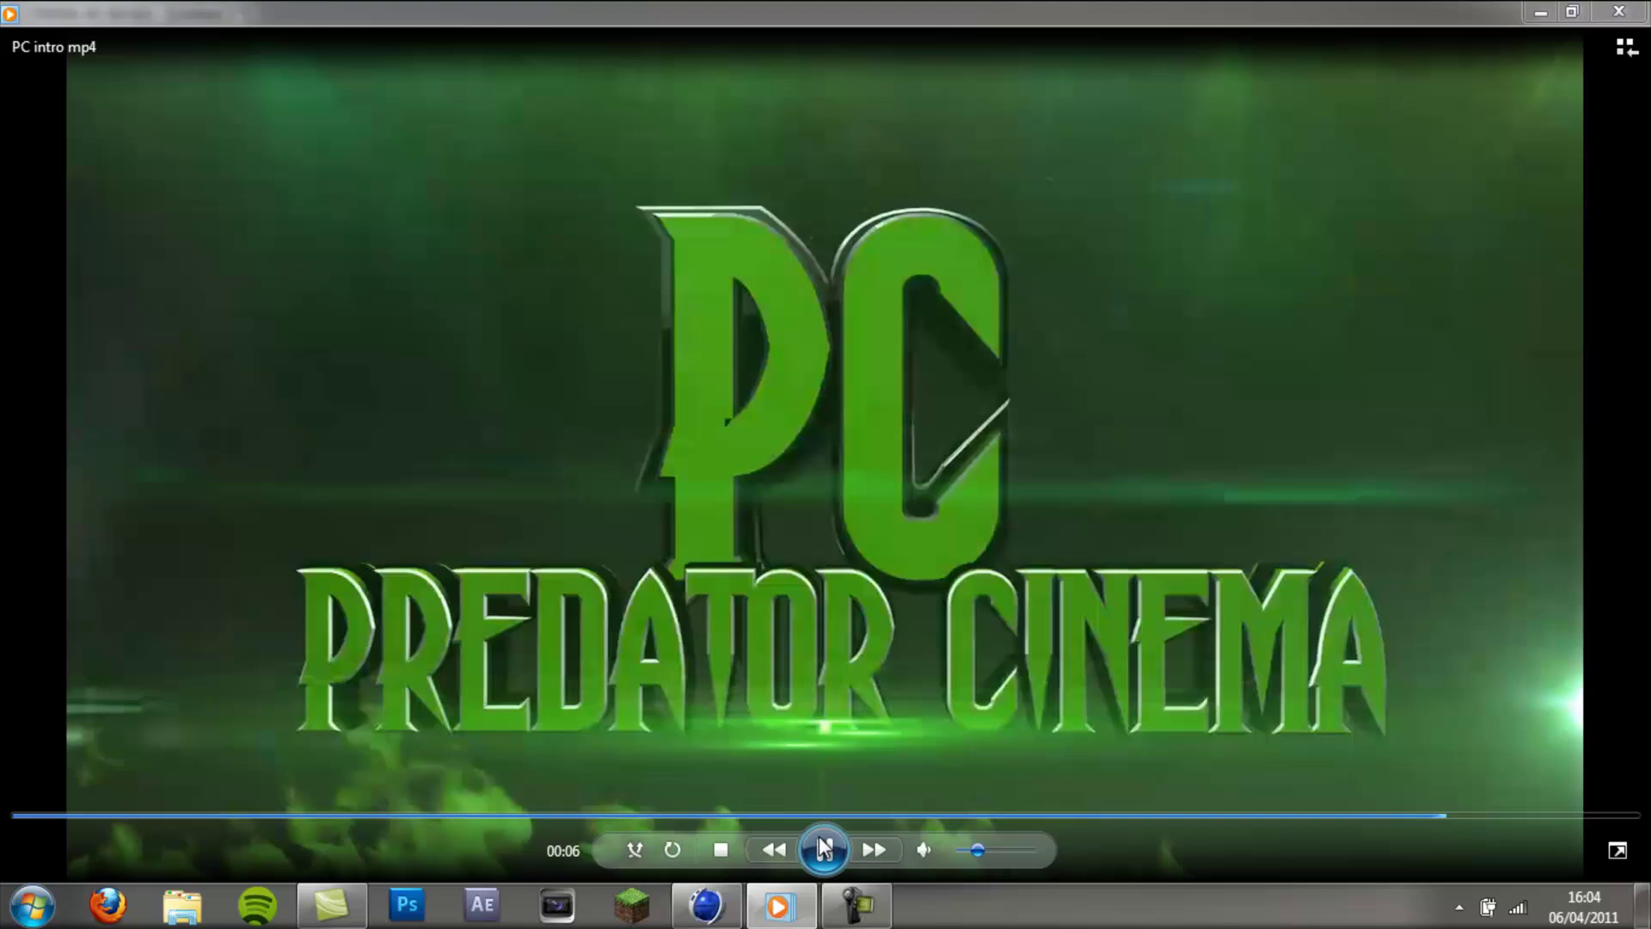
{"action": "left_click", "coordinate": [824, 847]}
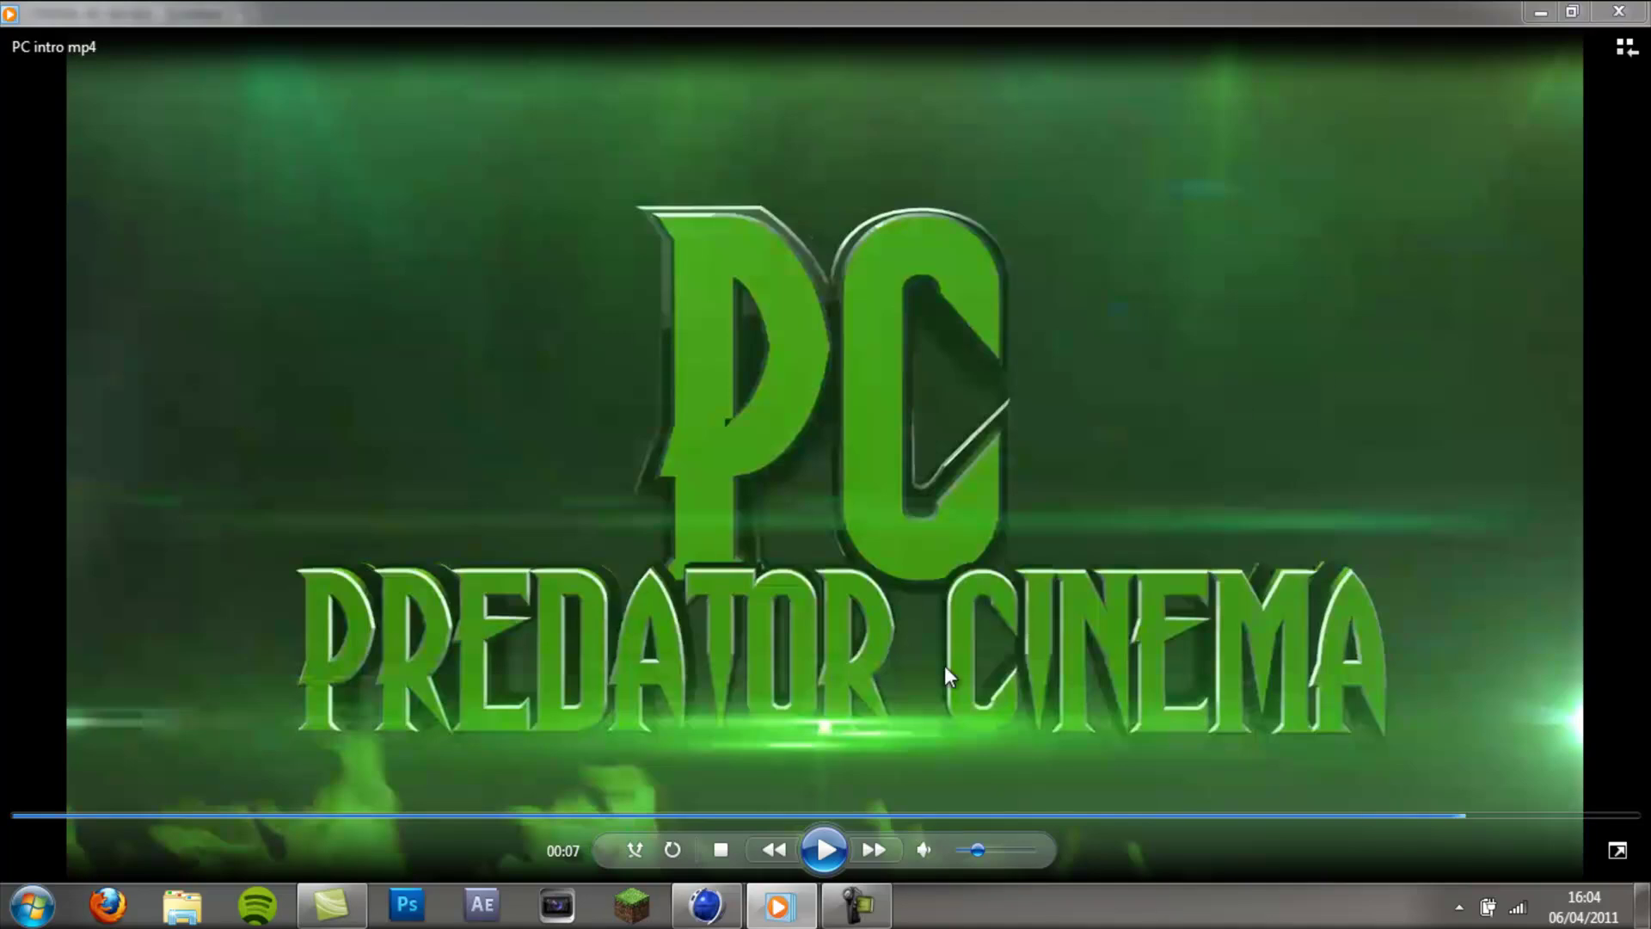
{"action": "left_click", "coordinate": [705, 904]}
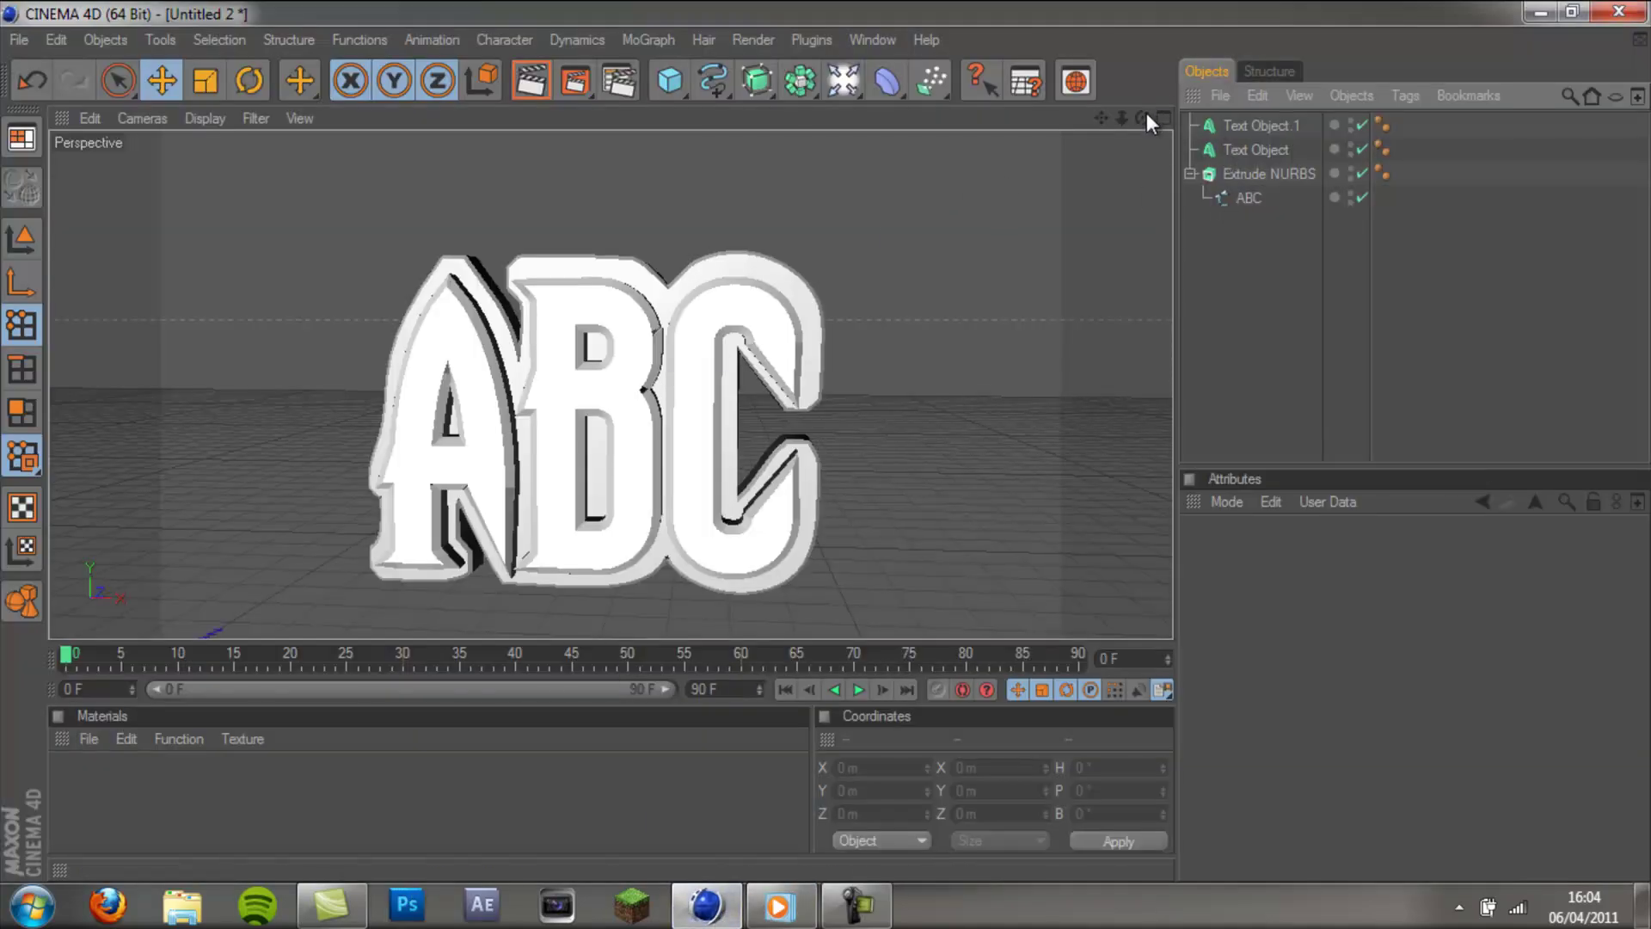
Create a new material and set its color to purple with RGB 111, 0, 123.
{"action": "left_click_drag", "start_coordinate": [1147, 112], "coordinate": [823, 441]}
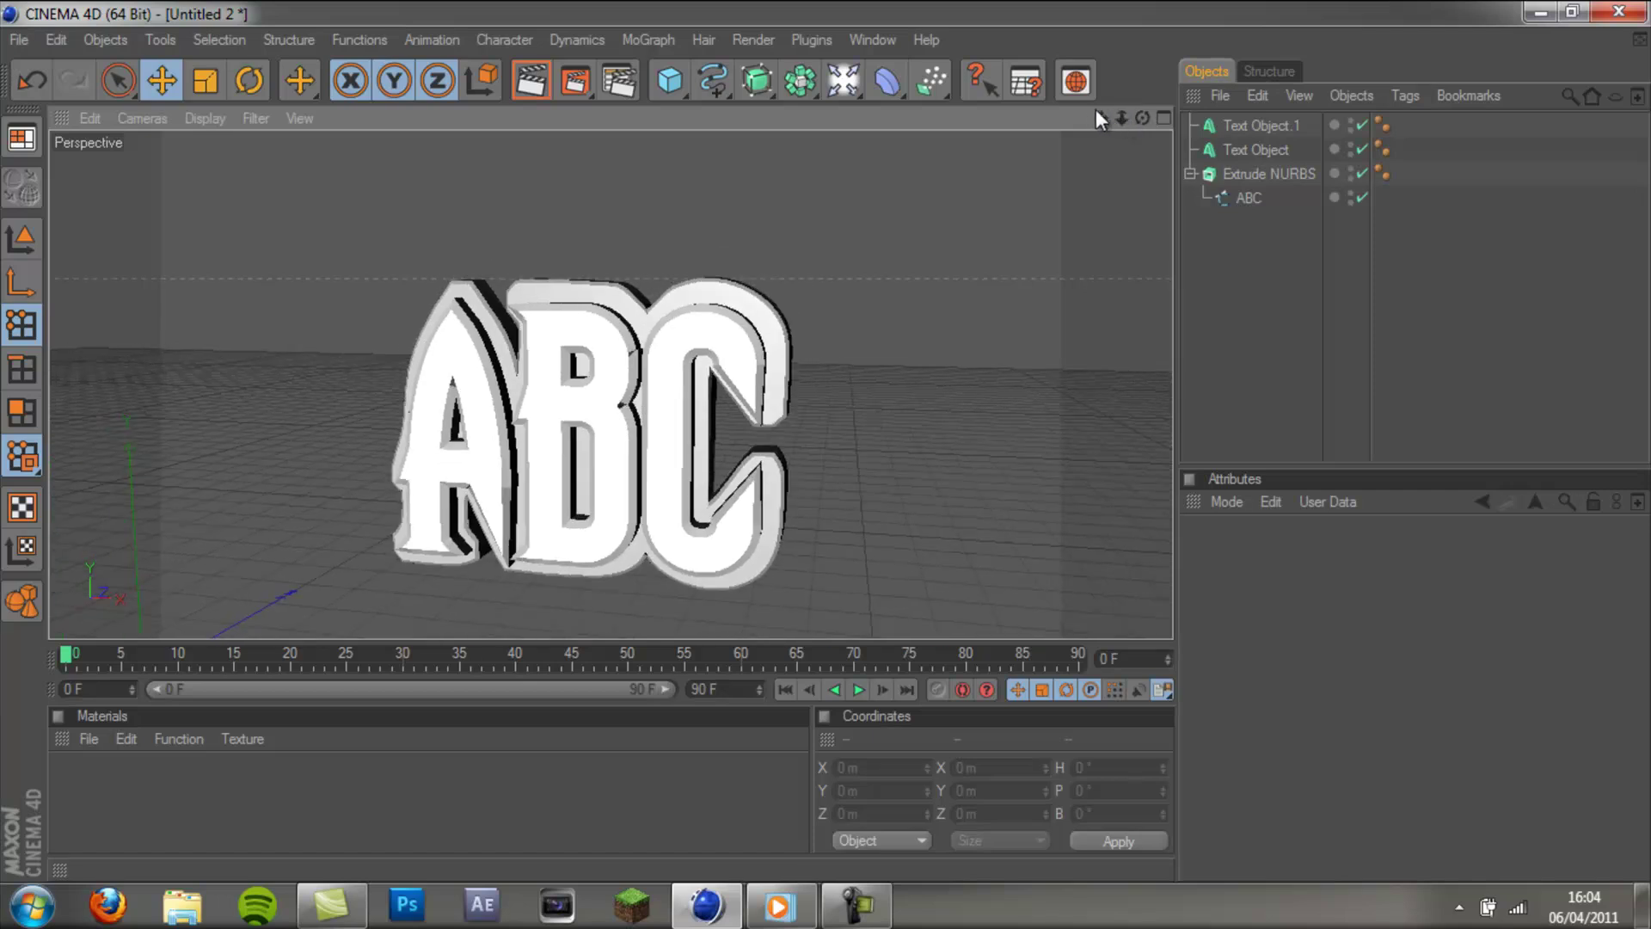
{"action": "left_click_drag", "start_coordinate": [1099, 115], "coordinate": [824, 441]}
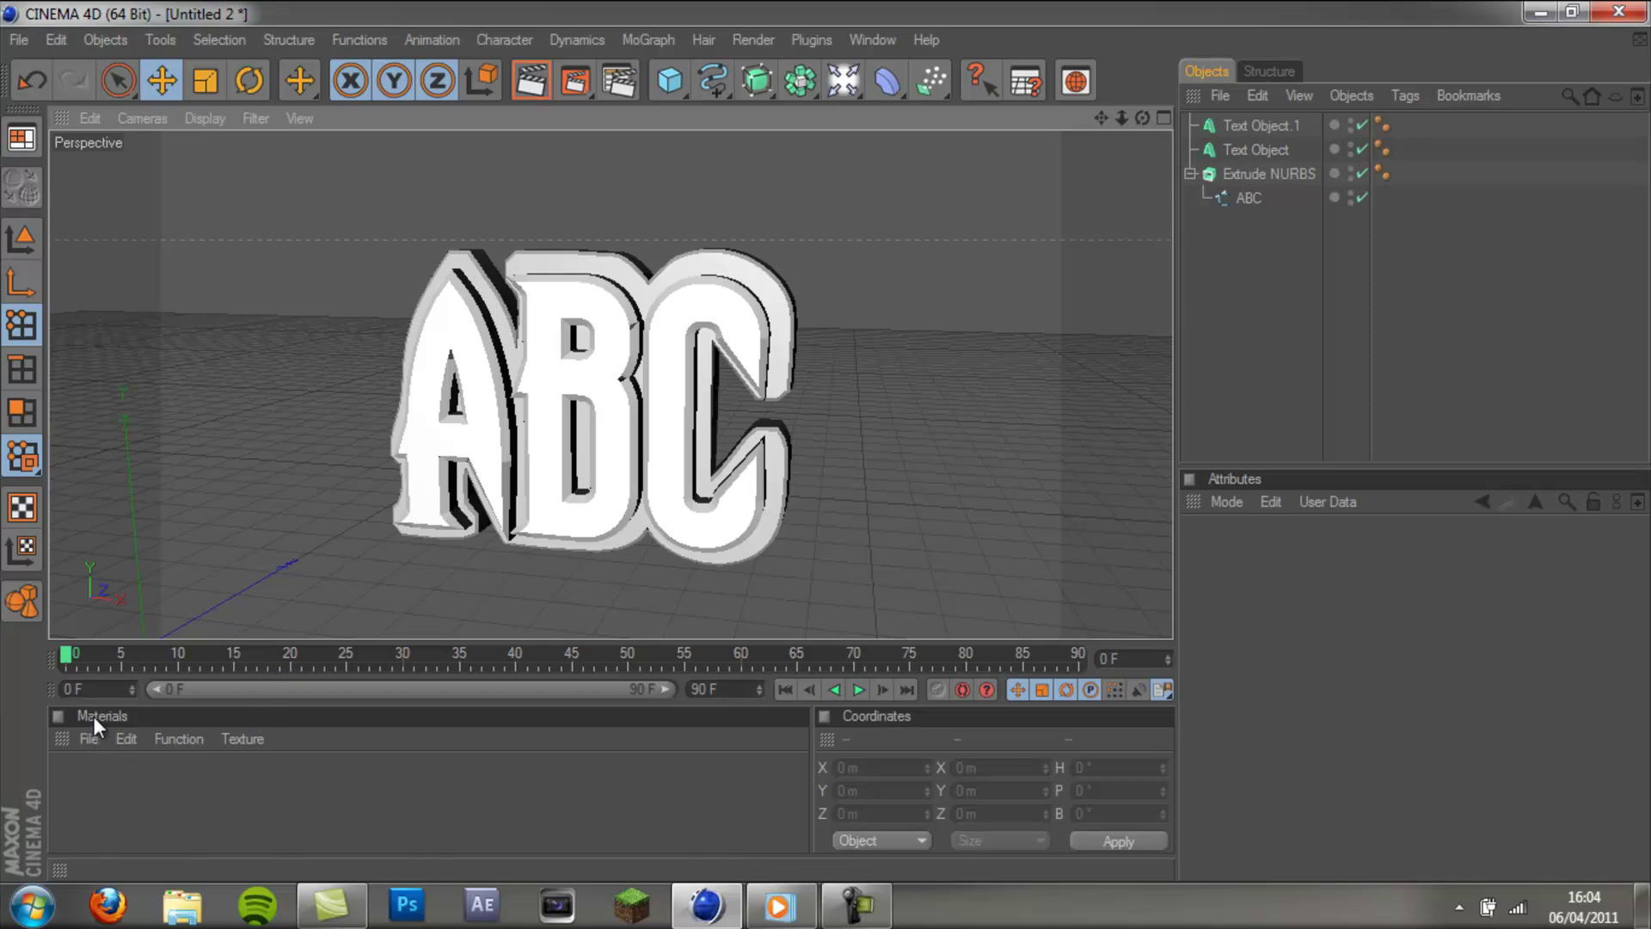
{"action": "double_click", "coordinate": [96, 789]}
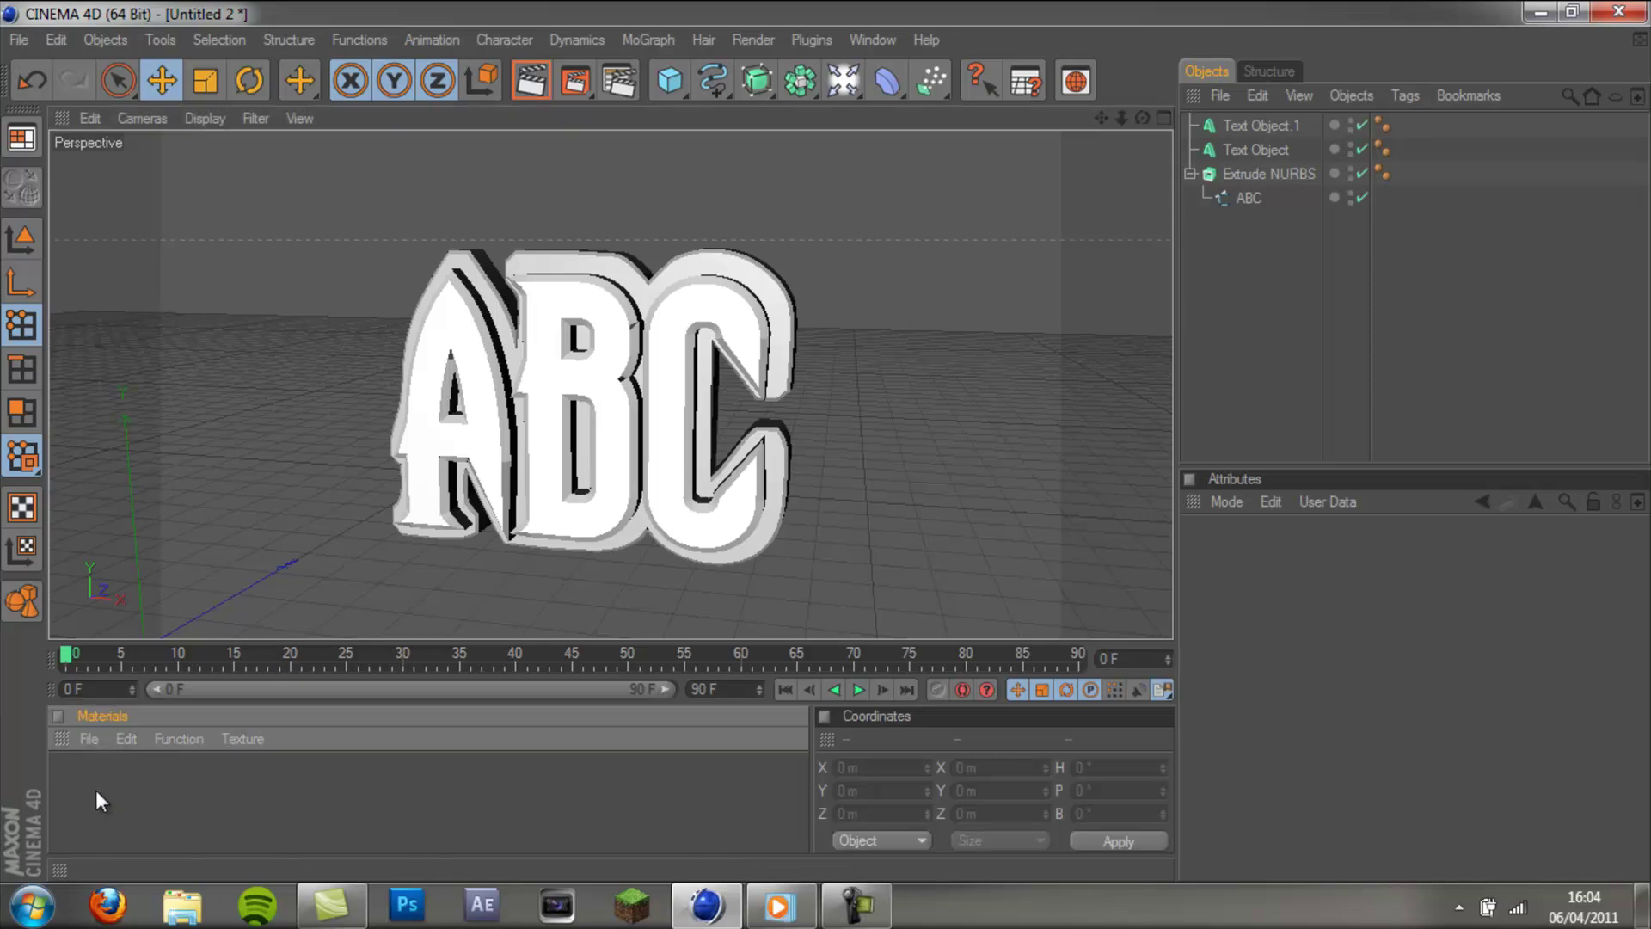
{"action": "double_click", "coordinate": [81, 779]}
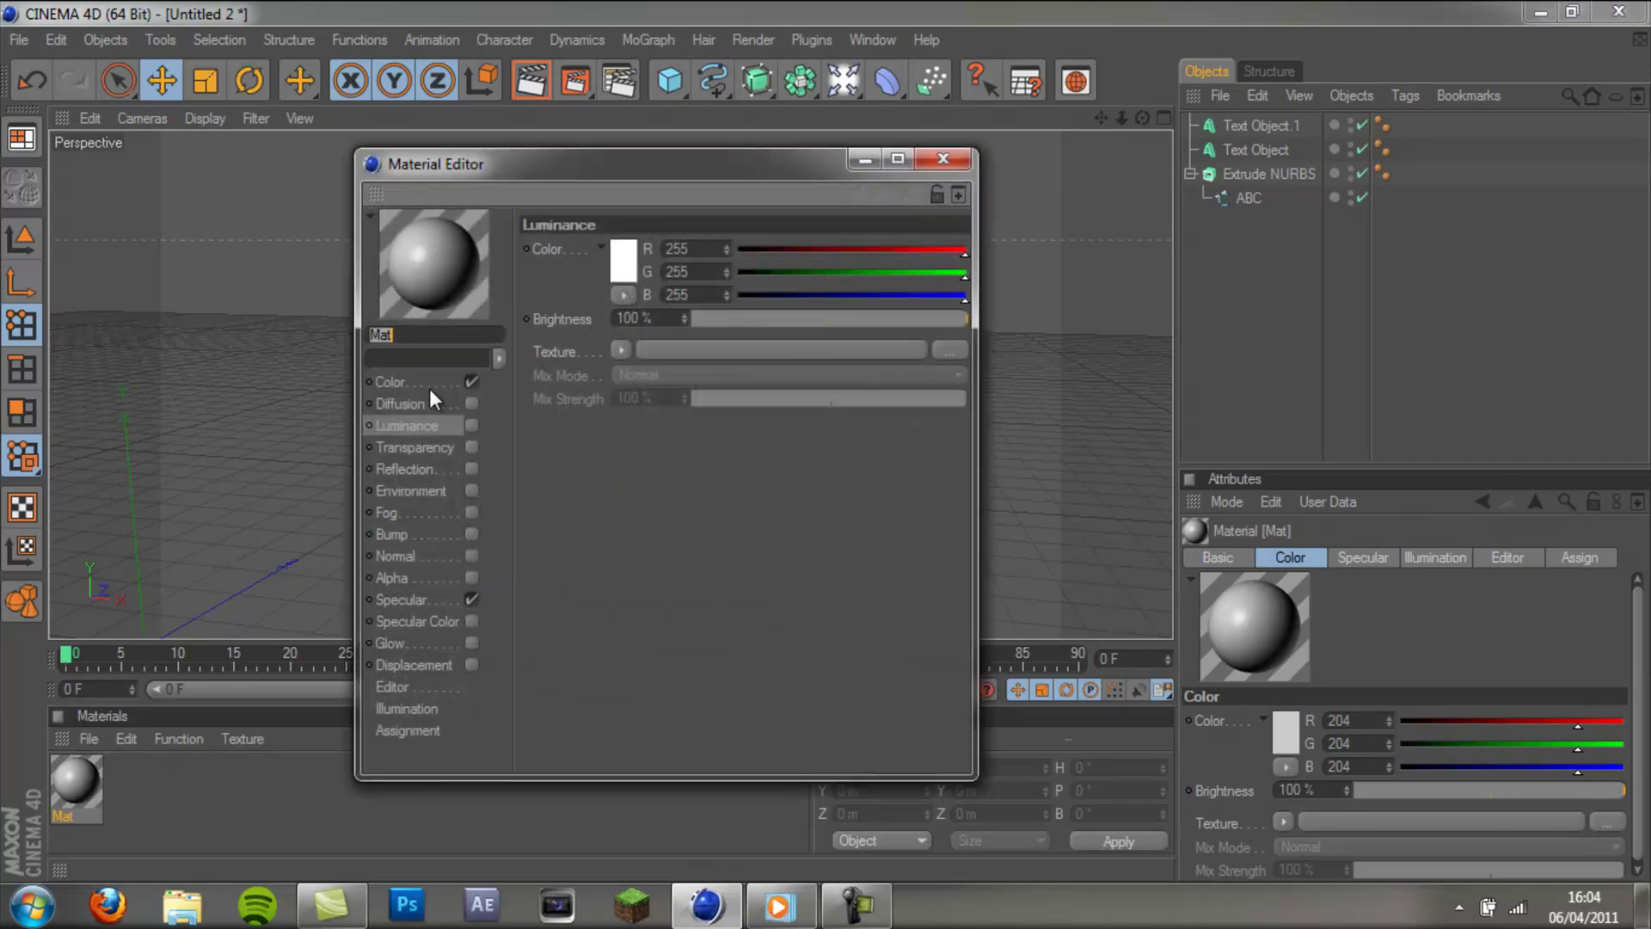
{"action": "left_click", "coordinate": [399, 381]}
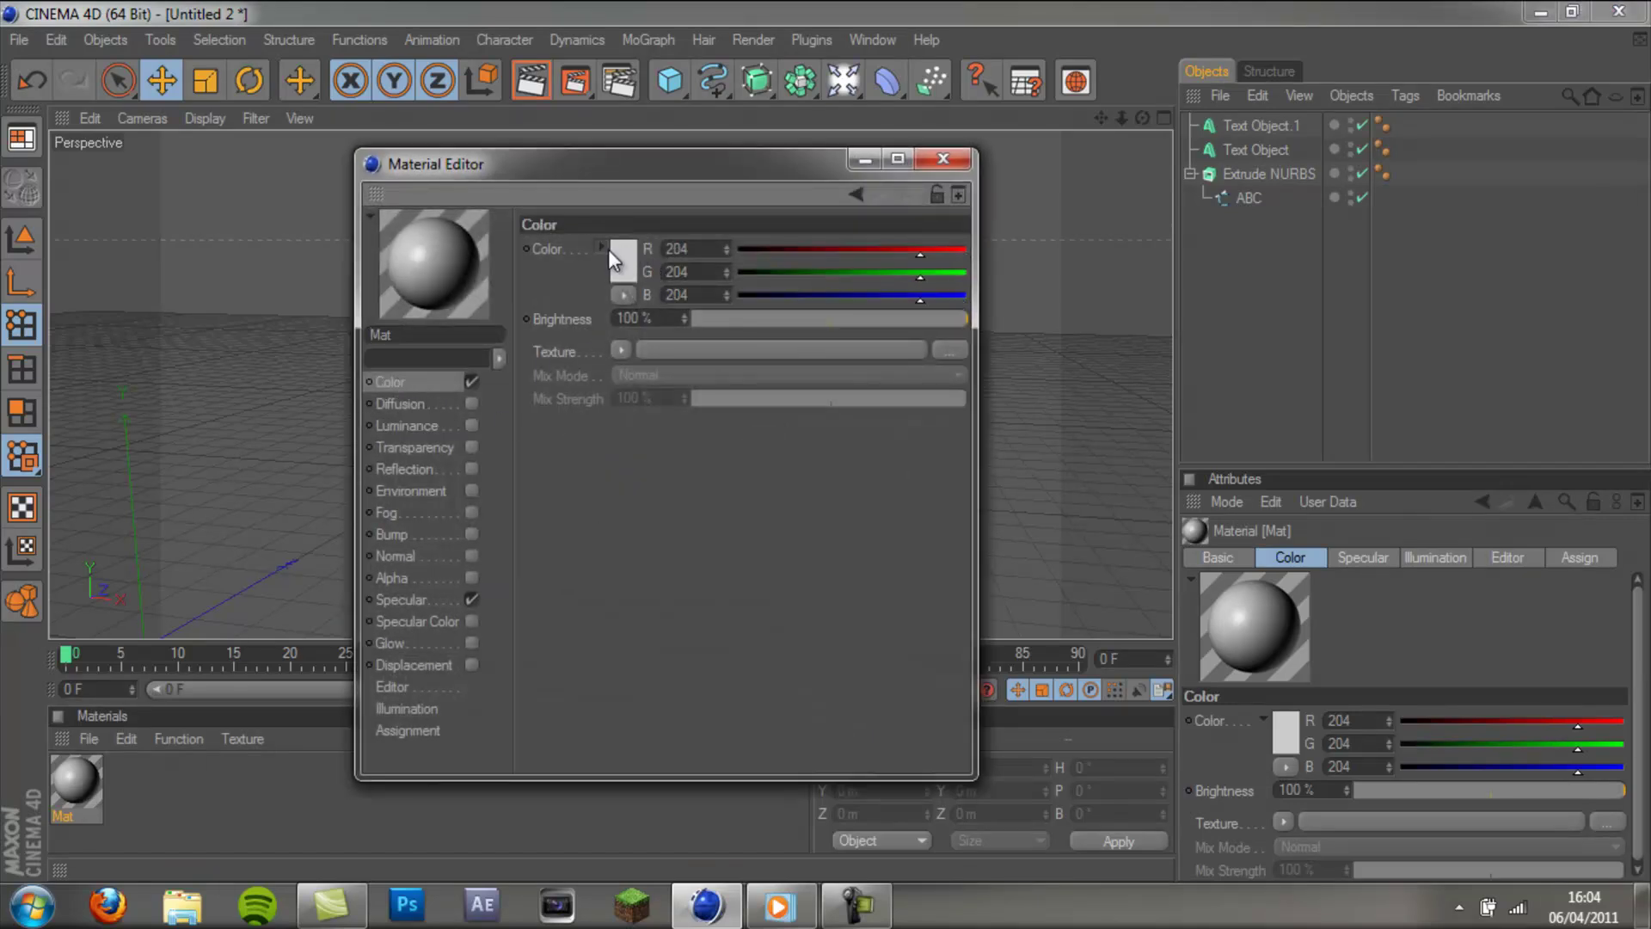
{"action": "left_click", "coordinate": [604, 247]}
{"action": "left_click", "coordinate": [598, 245]}
{"action": "left_click", "coordinate": [619, 260]}
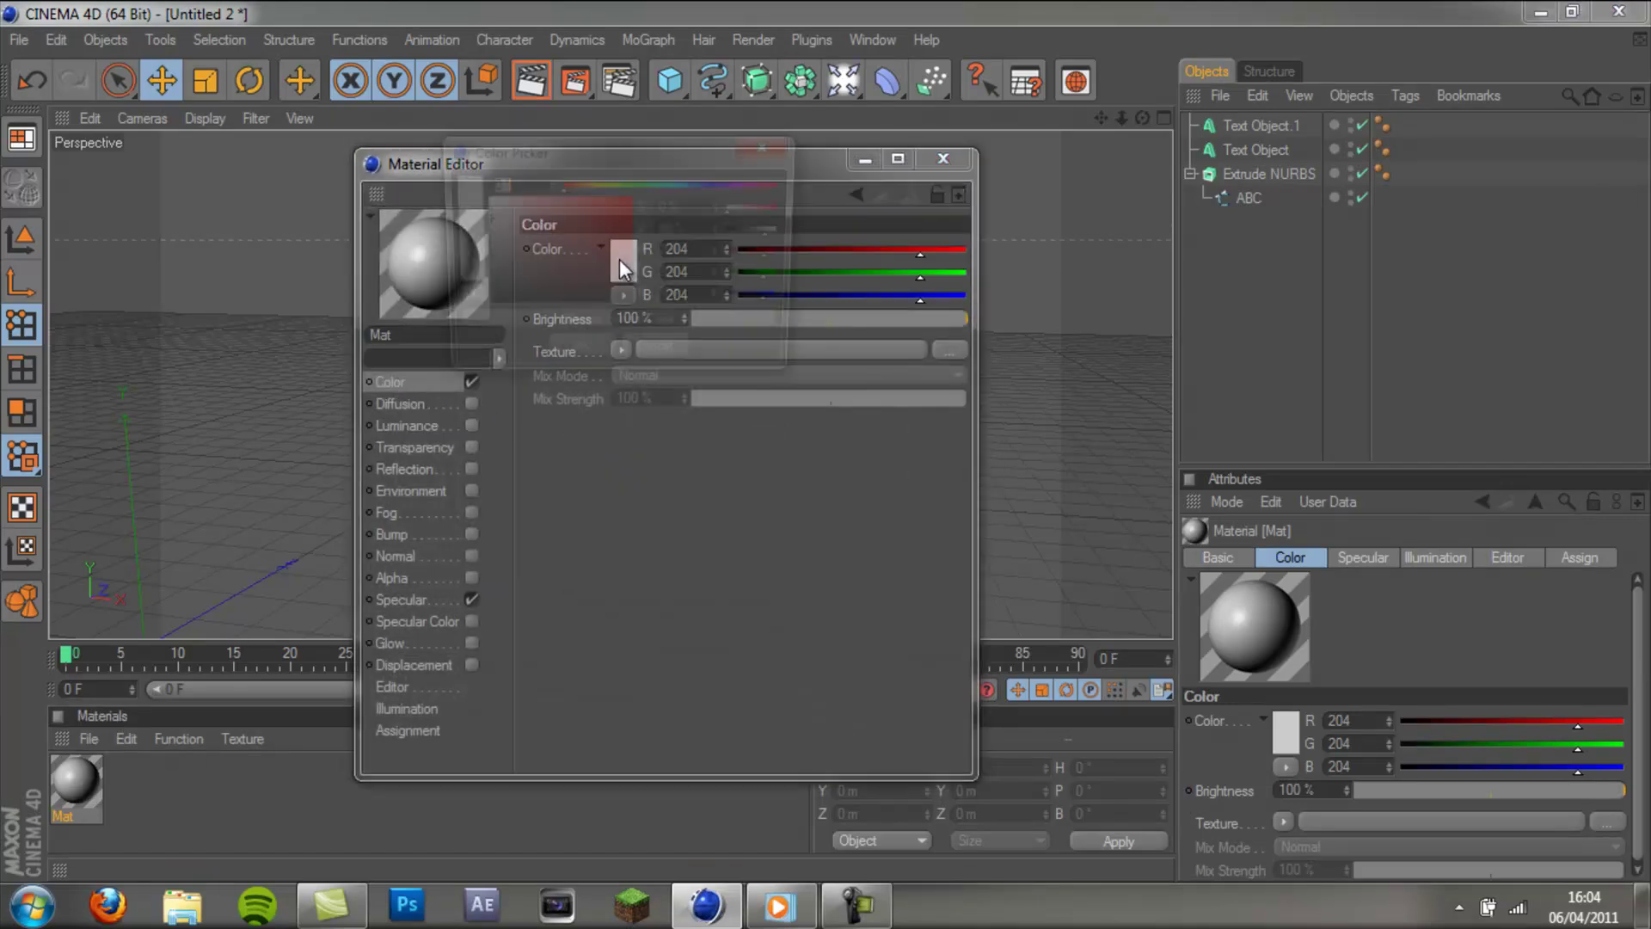
{"action": "mouse_move", "coordinate": [698, 184]}
{"action": "left_mouse_down"}
{"action": "mouse_move", "coordinate": [786, 184]}
{"action": "mouse_move", "coordinate": [747, 184]}
{"action": "left_mouse_up"}
{"action": "left_click_drag", "start_coordinate": [598, 230], "coordinate": [726, 255]}
{"action": "left_click", "coordinate": [557, 355]}
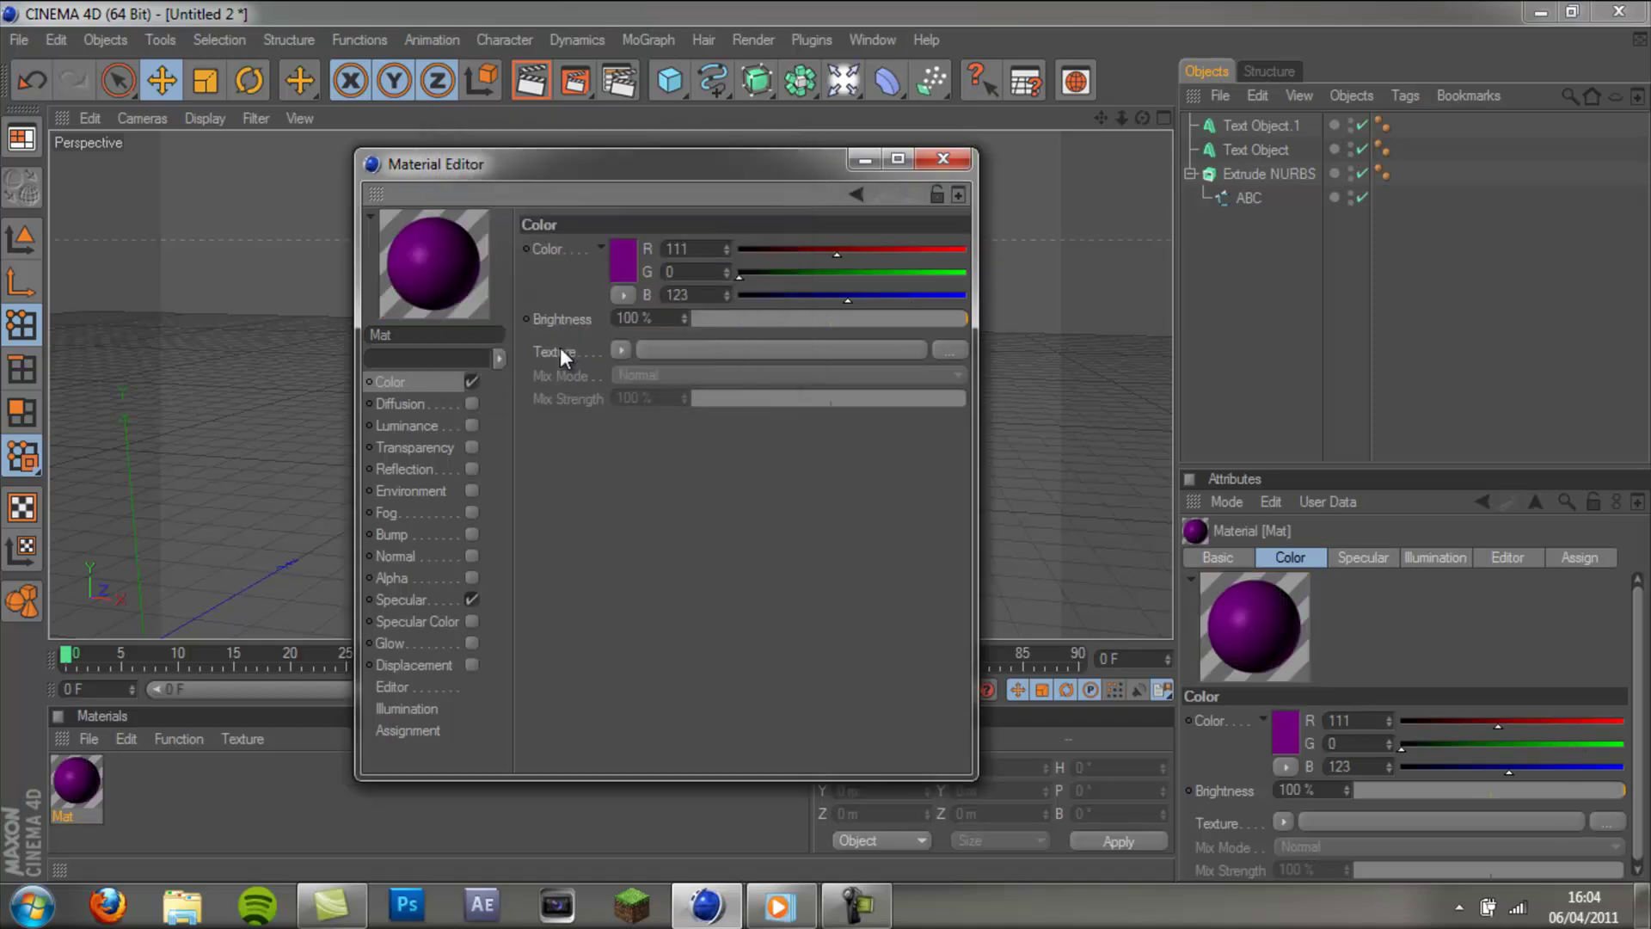
Enable reflection on the purple material and assign a Fresnel texture to it.
{"action": "left_click", "coordinate": [472, 469]}
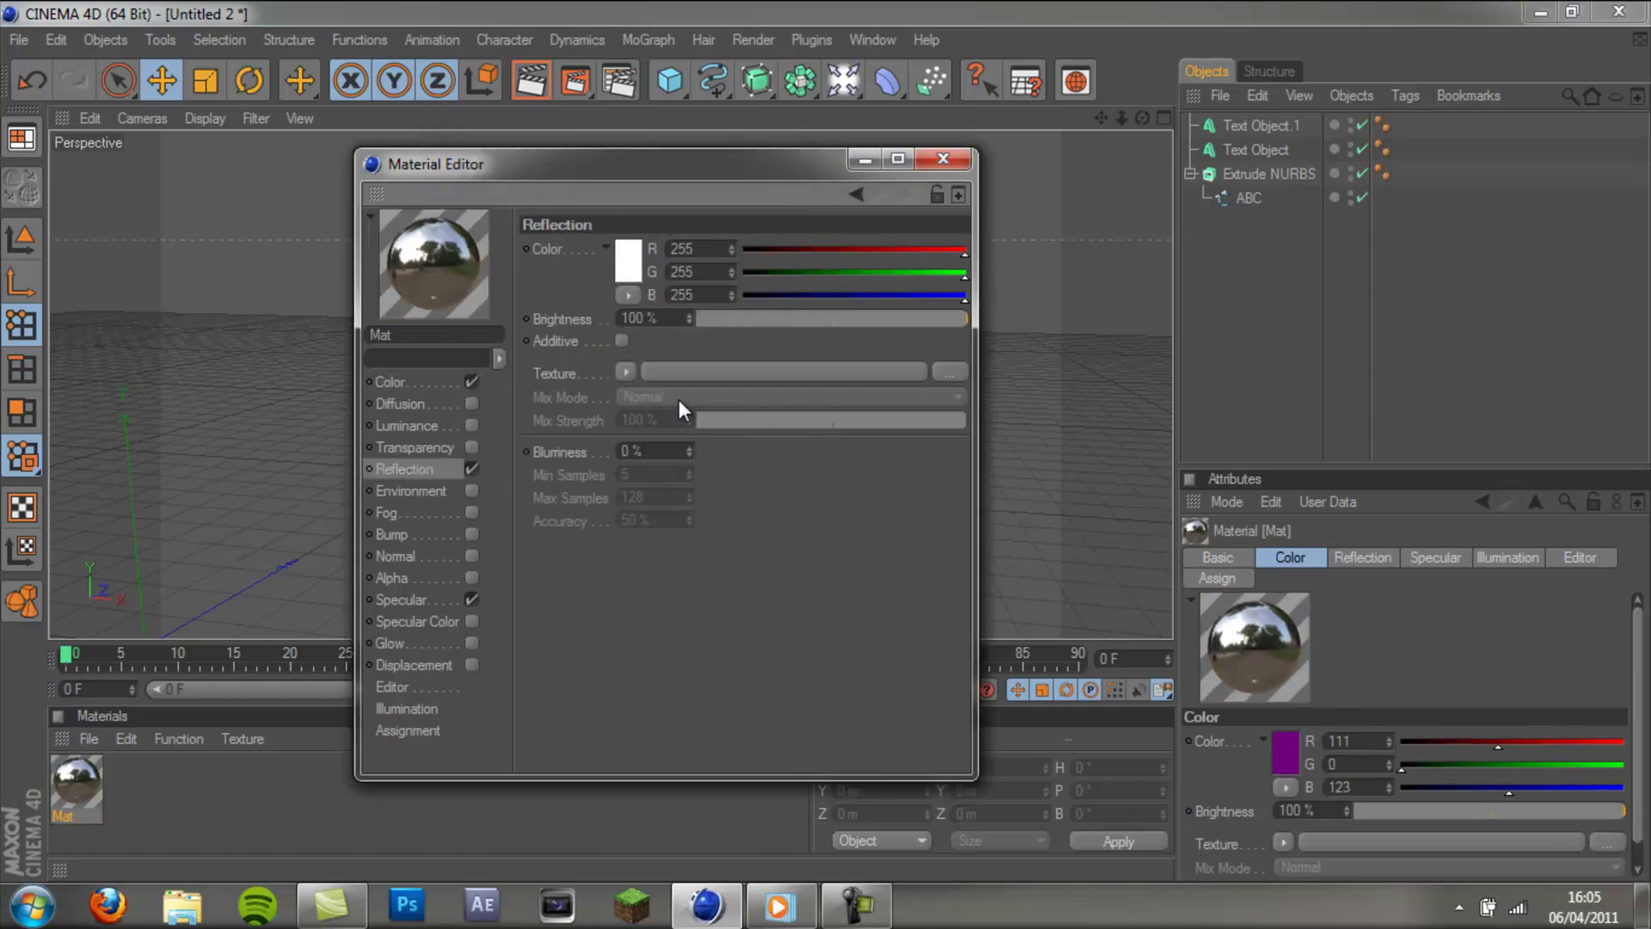
{"action": "left_click", "coordinate": [622, 370]}
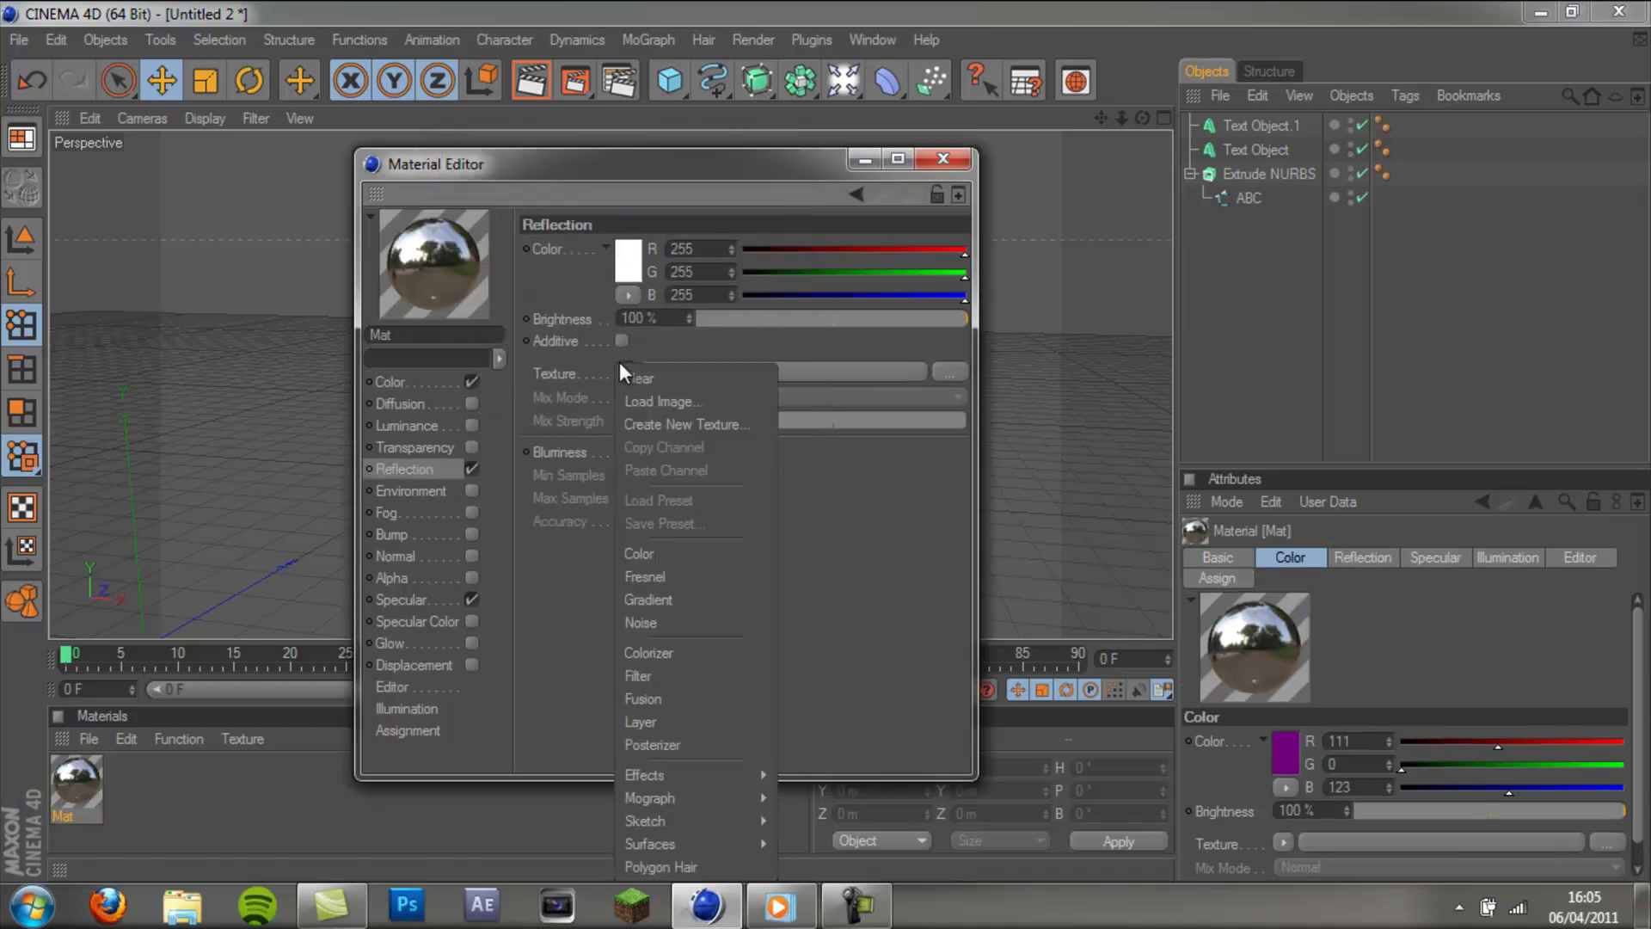
{"action": "left_click", "coordinate": [647, 566]}
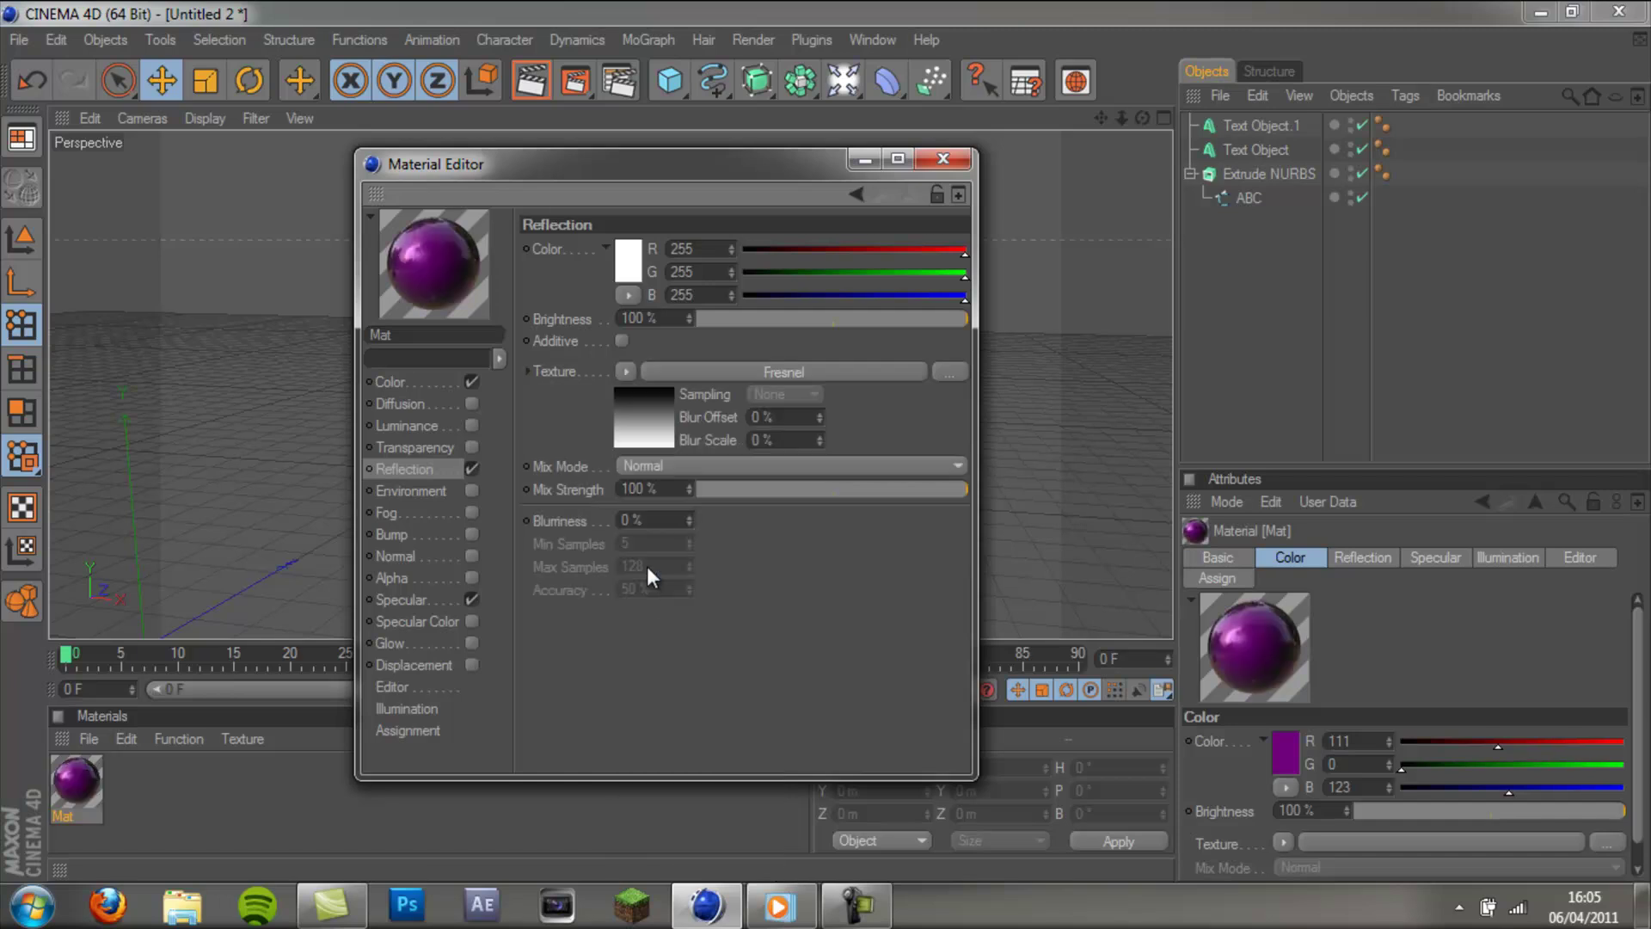
Lower the purple material's reflection to 4% brightness and about 11% mix strength, and close the material's settings.
{"action": "left_click", "coordinate": [726, 318]}
{"action": "left_click", "coordinate": [727, 491]}
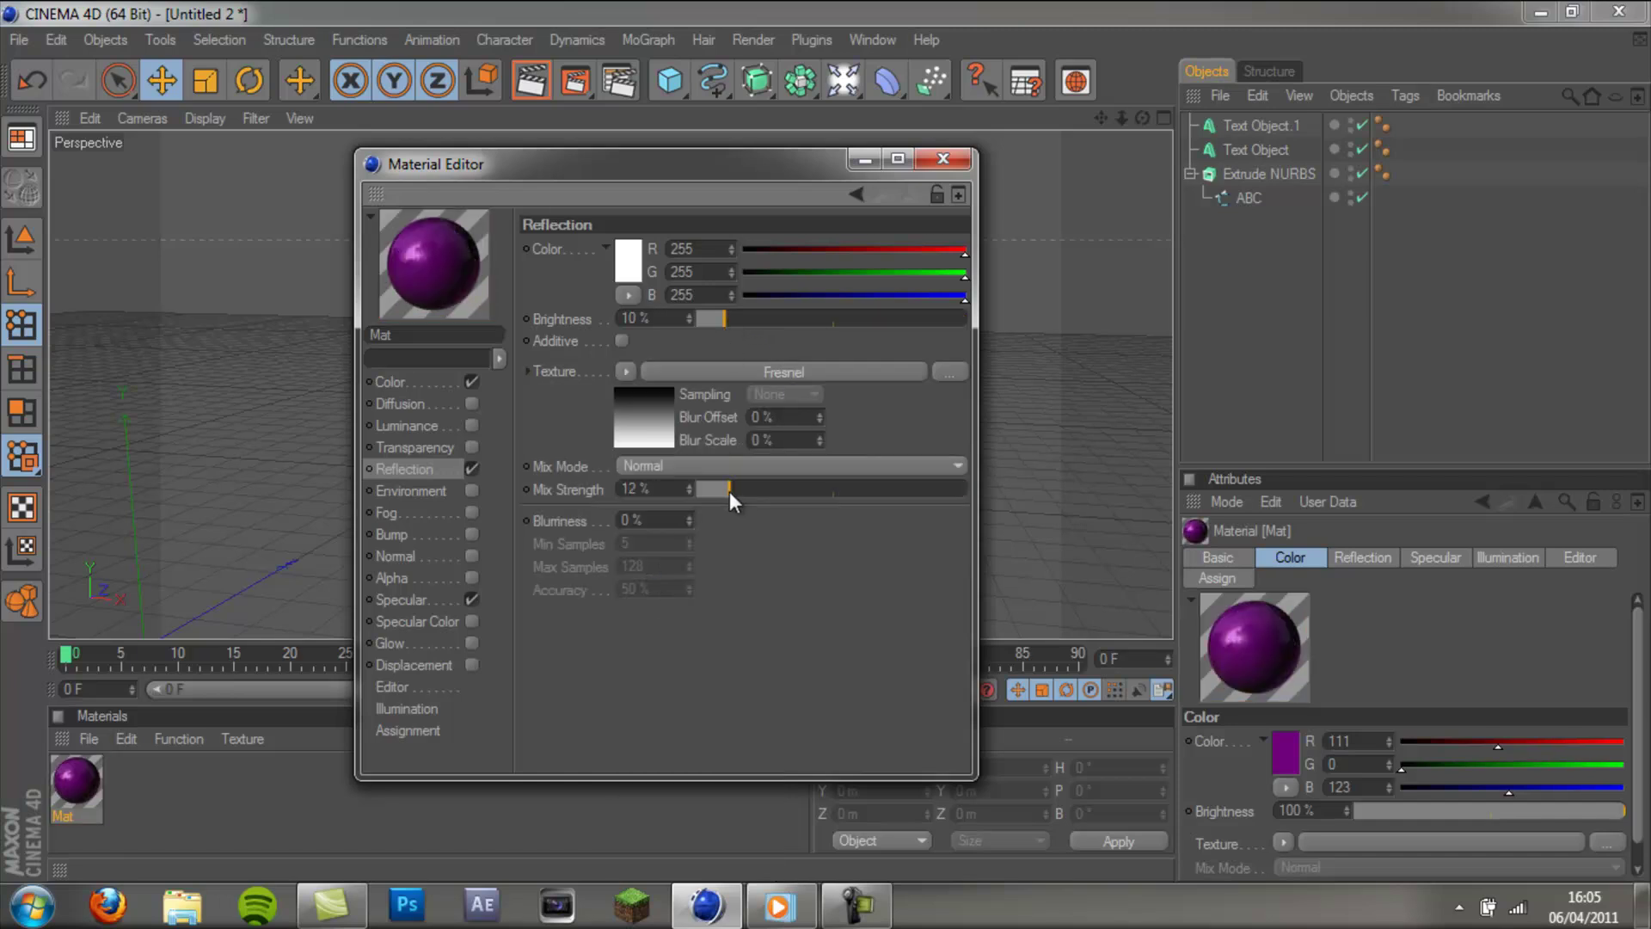
{"action": "left_click", "coordinate": [721, 489]}
{"action": "left_click", "coordinate": [708, 318]}
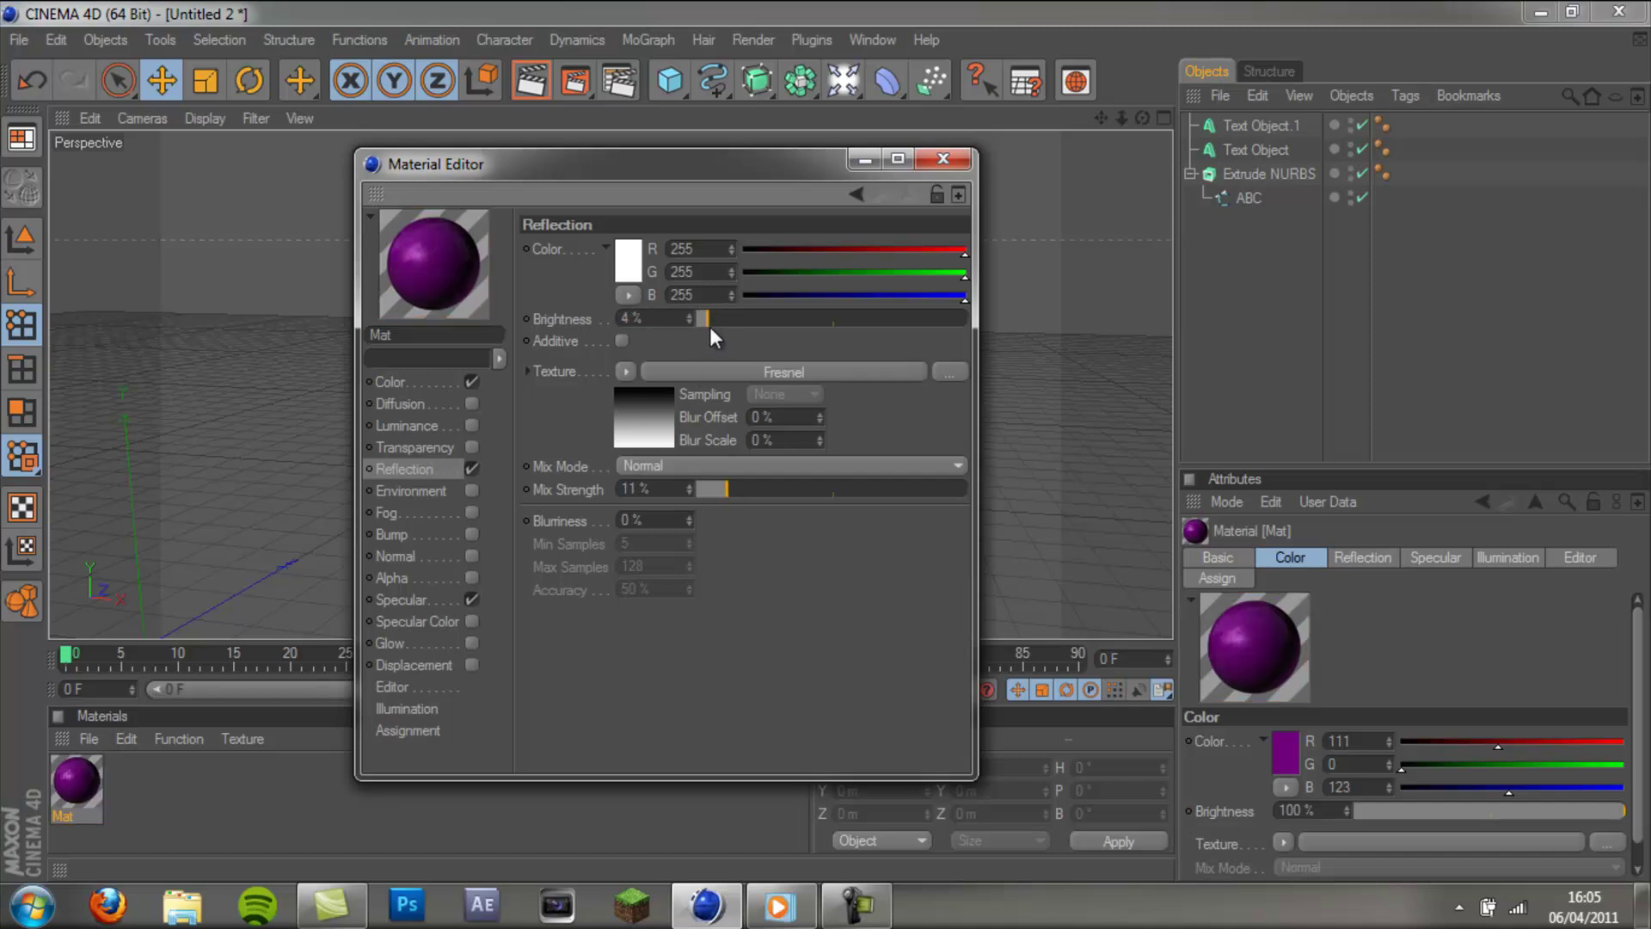
{"action": "left_click", "coordinate": [724, 492]}
{"action": "left_click", "coordinate": [929, 158]}
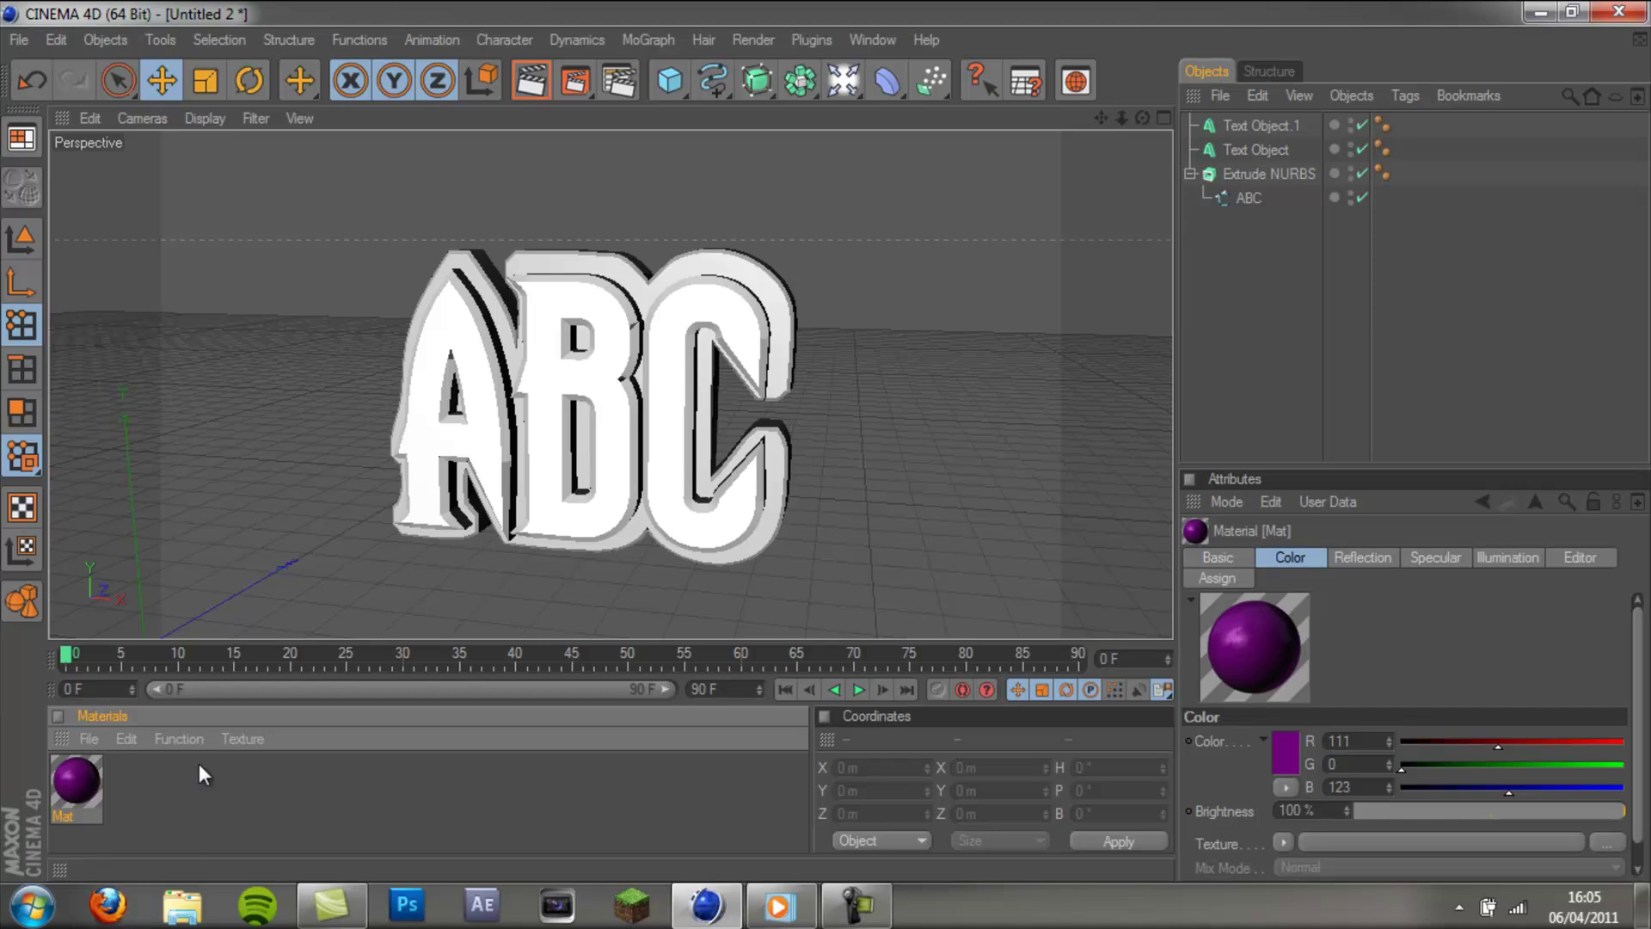
Create a second material and set its color to pure white with RGB 255, 255, 255.
{"action": "double_click", "coordinate": [175, 771]}
{"action": "double_click", "coordinate": [67, 772]}
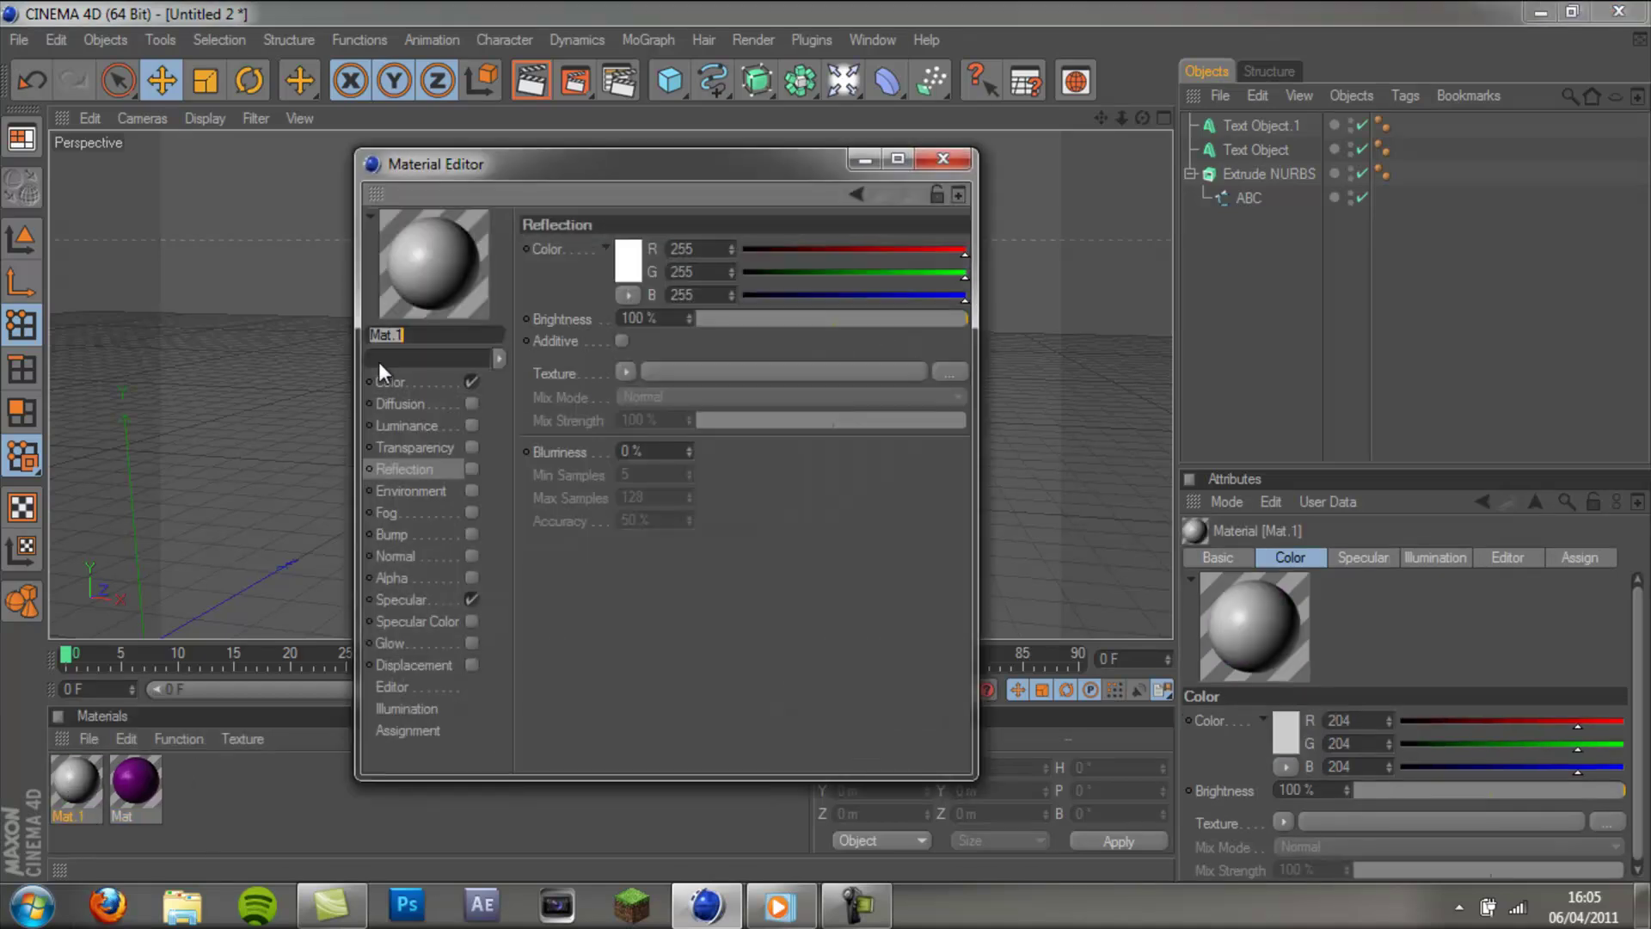
{"action": "left_click", "coordinate": [391, 382]}
{"action": "left_click", "coordinate": [622, 266]}
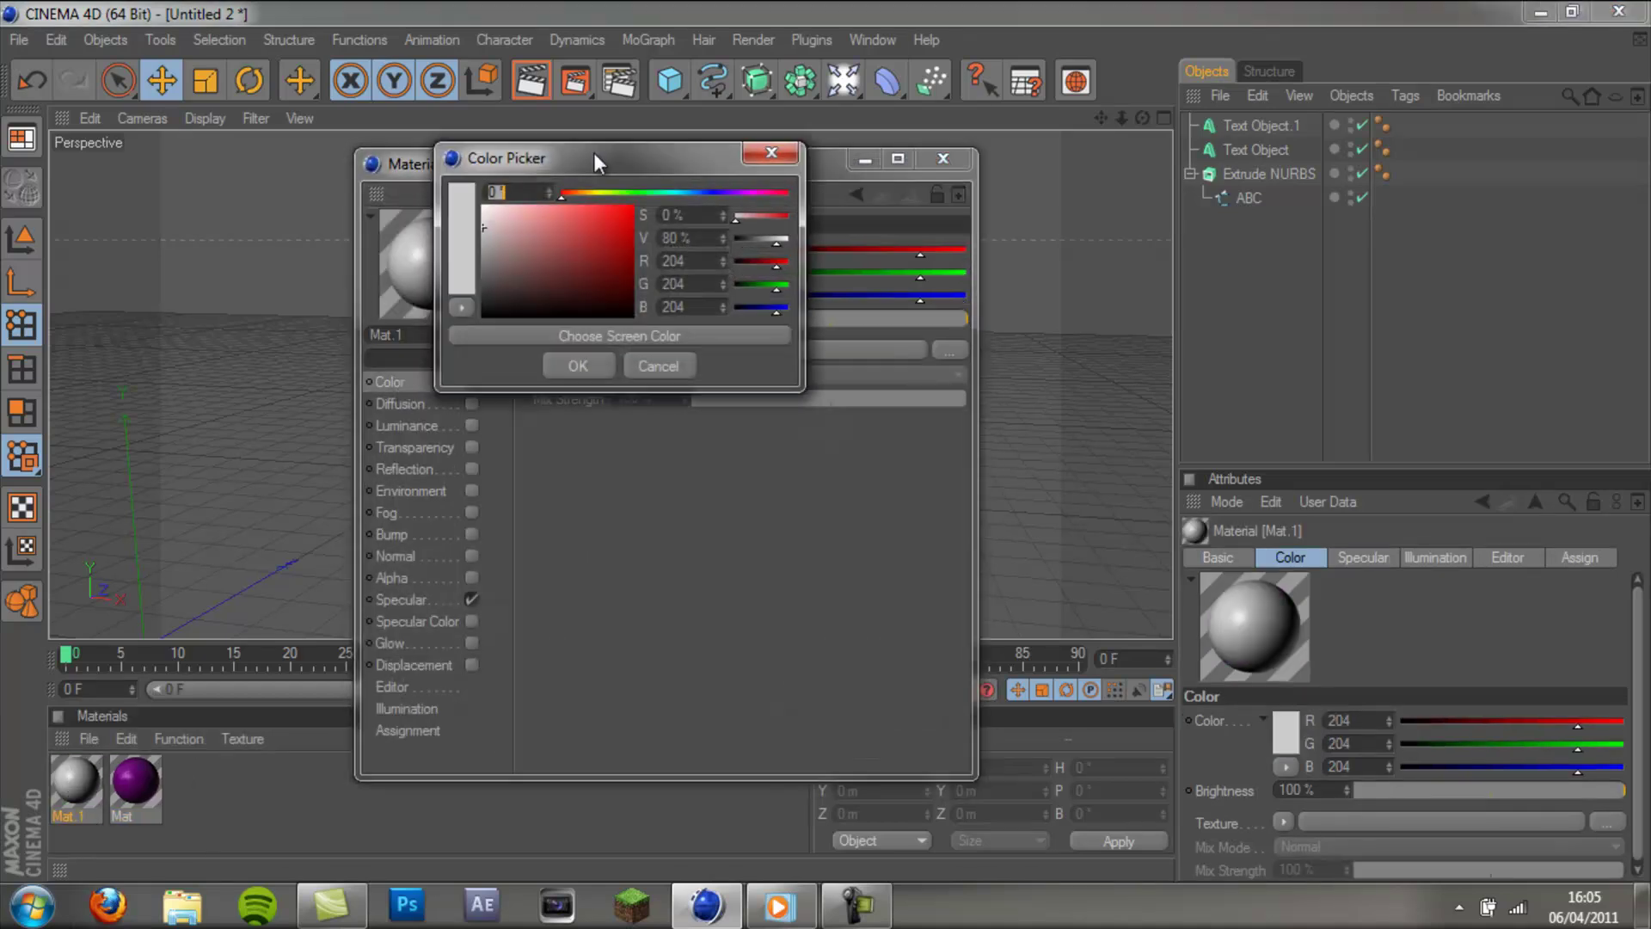
{"action": "mouse_move", "coordinate": [594, 153]}
{"action": "left_mouse_down"}
{"action": "mouse_move", "coordinate": [596, 492]}
{"action": "mouse_move", "coordinate": [694, 267]}
{"action": "mouse_move", "coordinate": [658, 225]}
{"action": "left_mouse_up"}
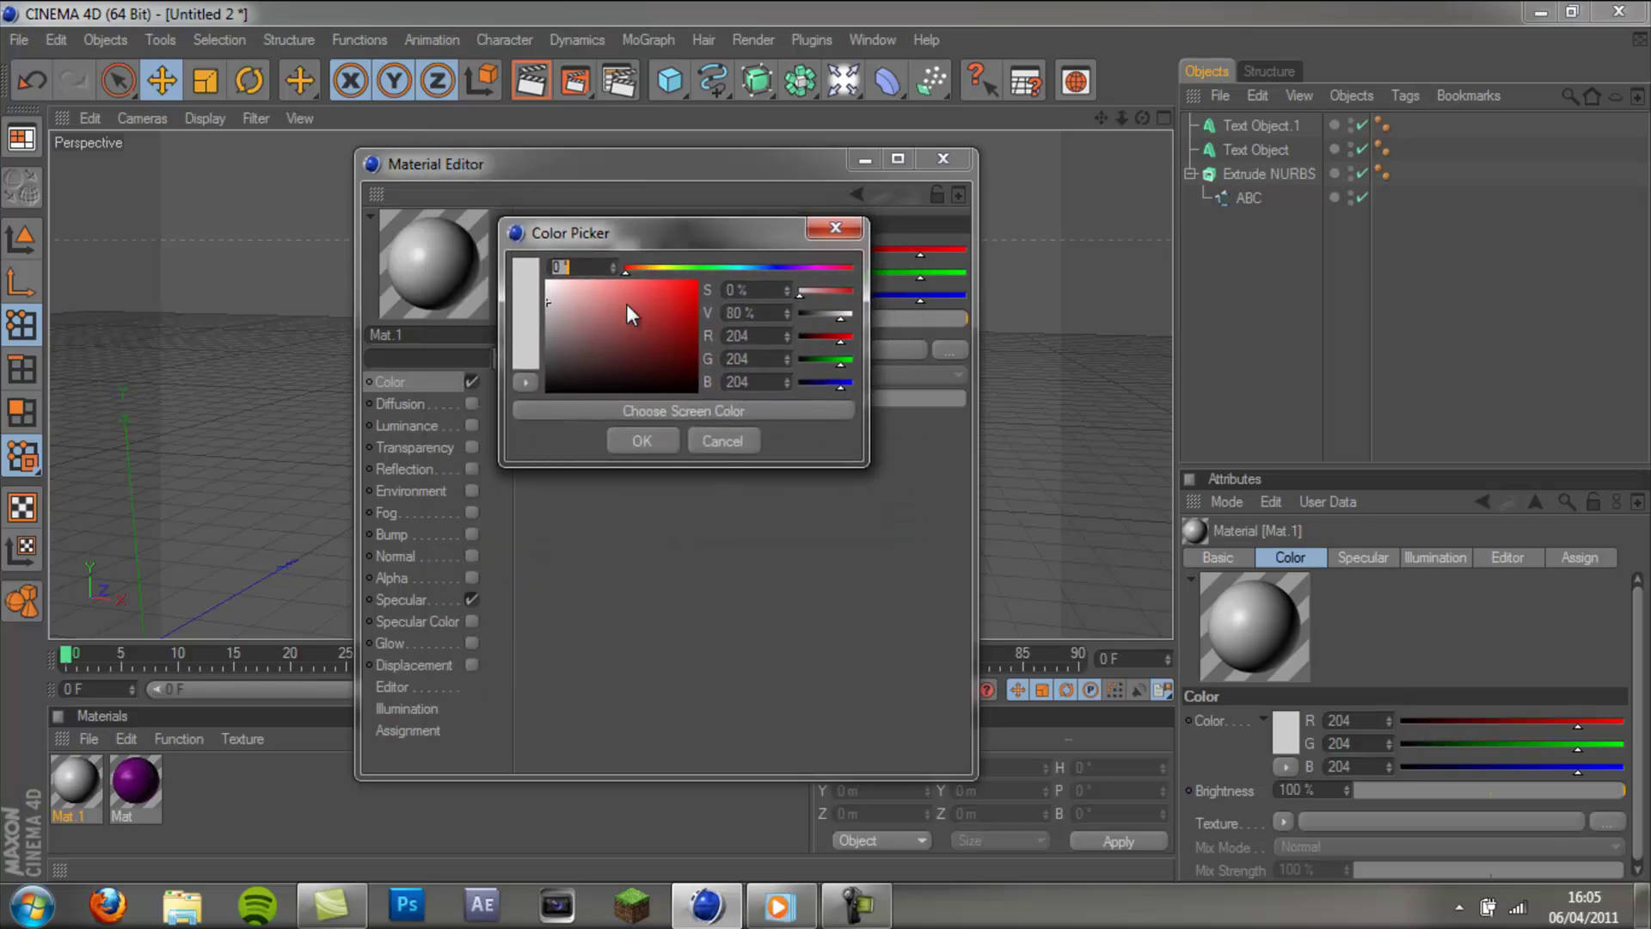
{"action": "mouse_move", "coordinate": [622, 310]}
{"action": "left_mouse_down"}
{"action": "mouse_move", "coordinate": [501, 303]}
{"action": "mouse_move", "coordinate": [416, 220]}
{"action": "mouse_move", "coordinate": [384, 293]}
{"action": "mouse_move", "coordinate": [323, 198]}
{"action": "left_mouse_up"}
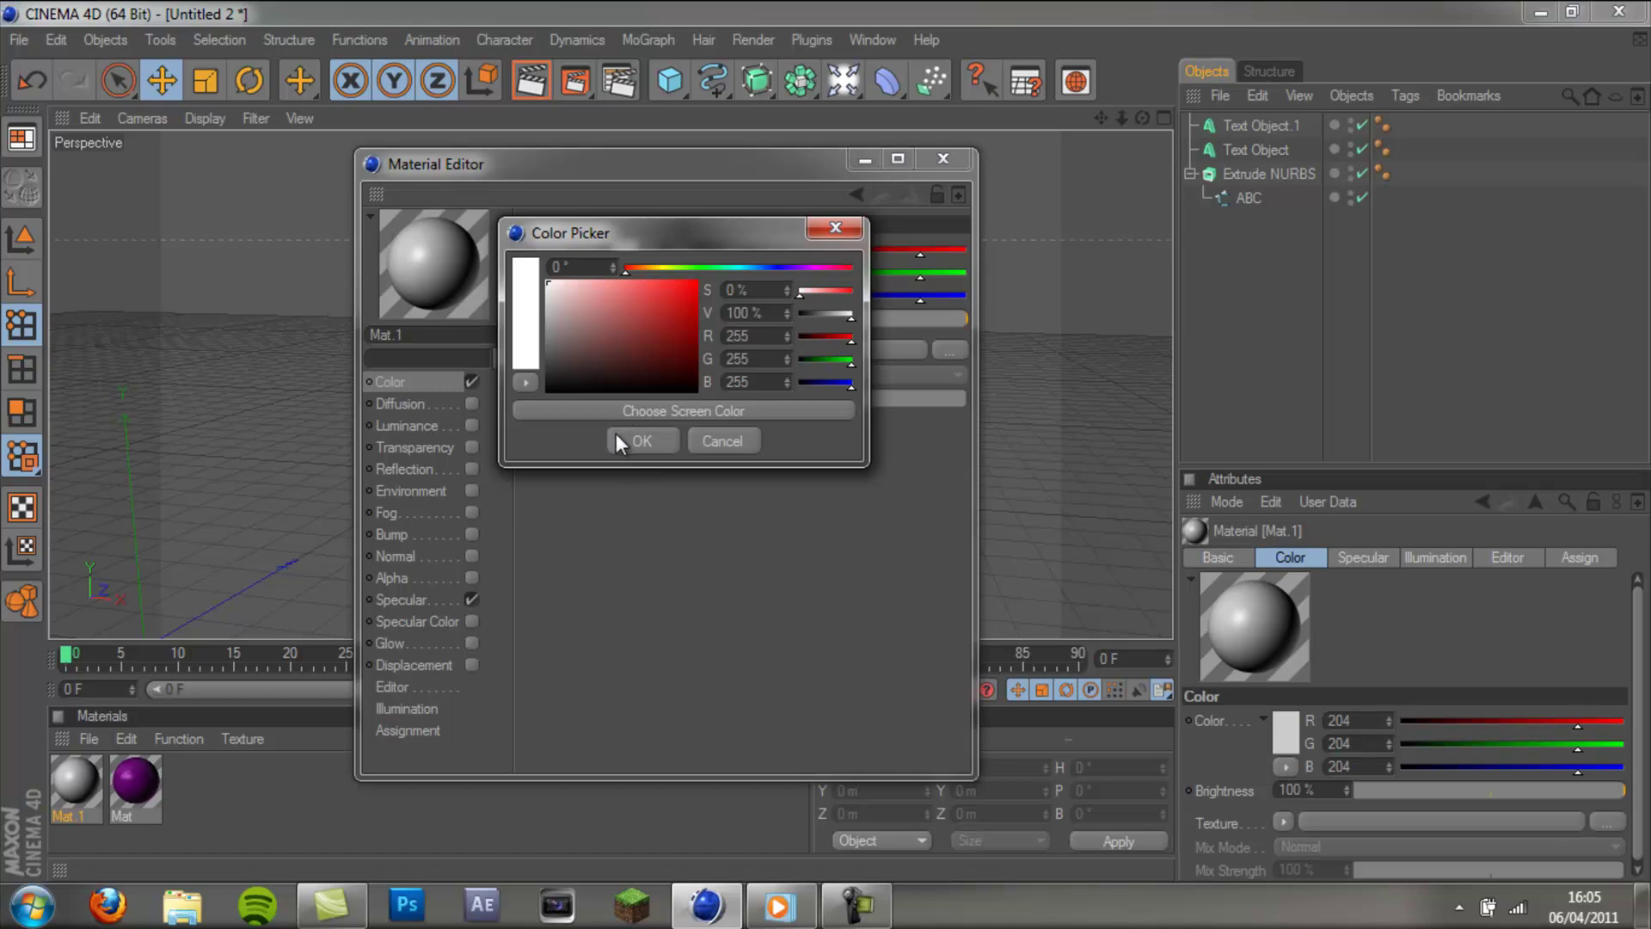
{"action": "left_click", "coordinate": [636, 447]}
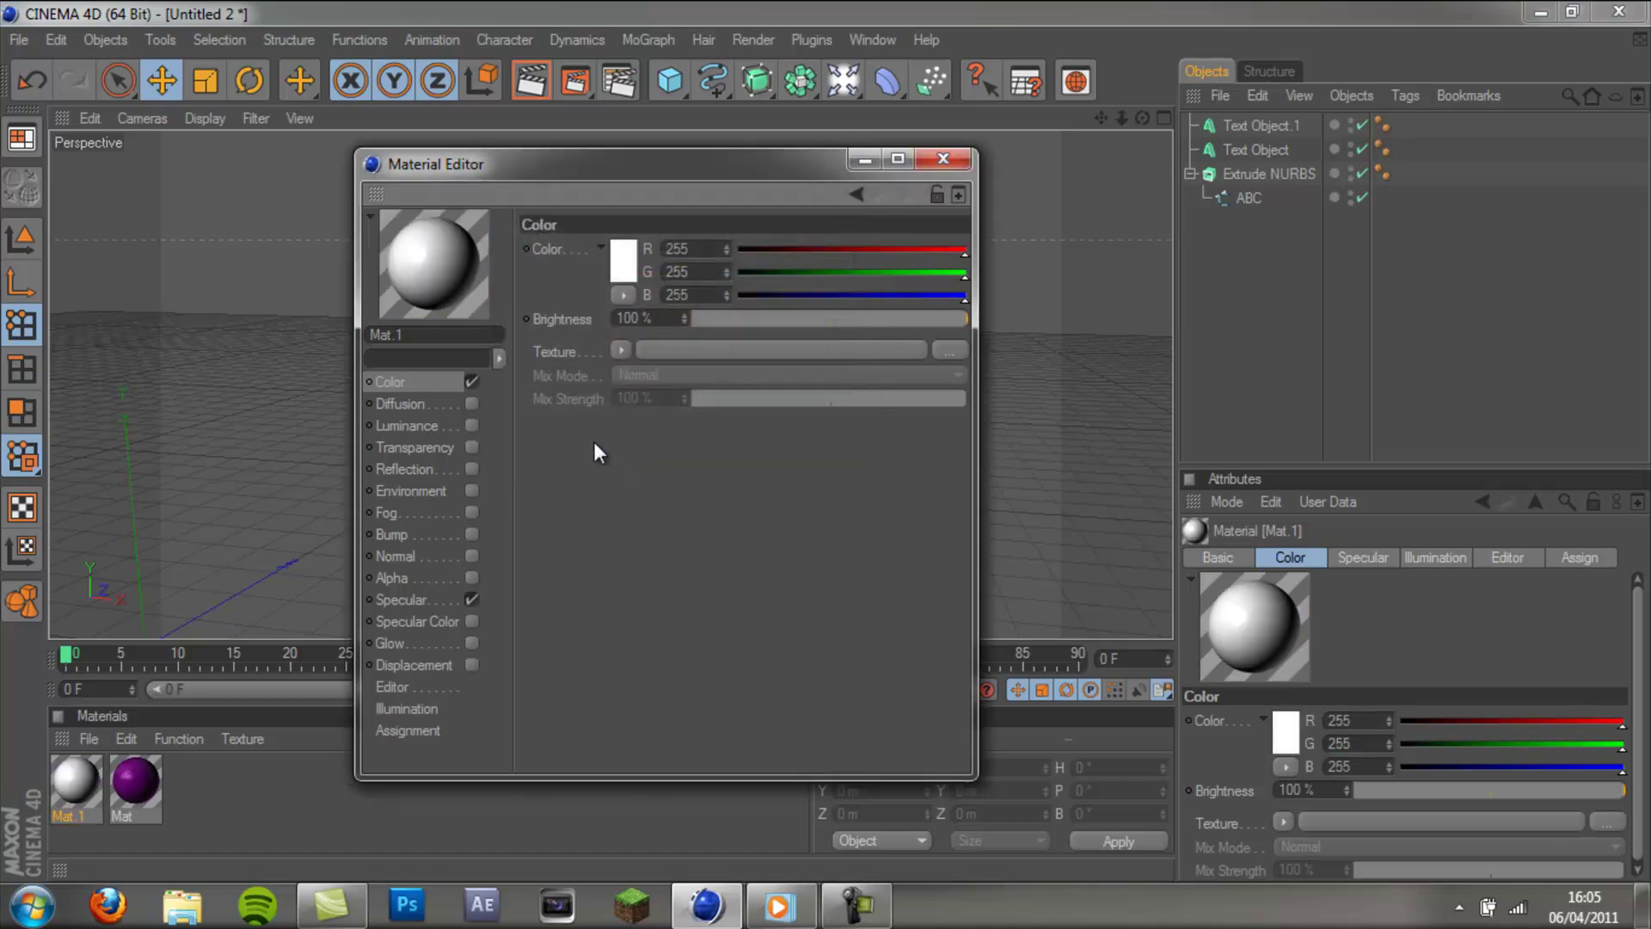
Enable a Fresnel-textured reflection on the white material, with 5% brightness and a strongly reduced mix strength.
{"action": "left_click", "coordinate": [471, 469]}
{"action": "left_click", "coordinate": [621, 372]}
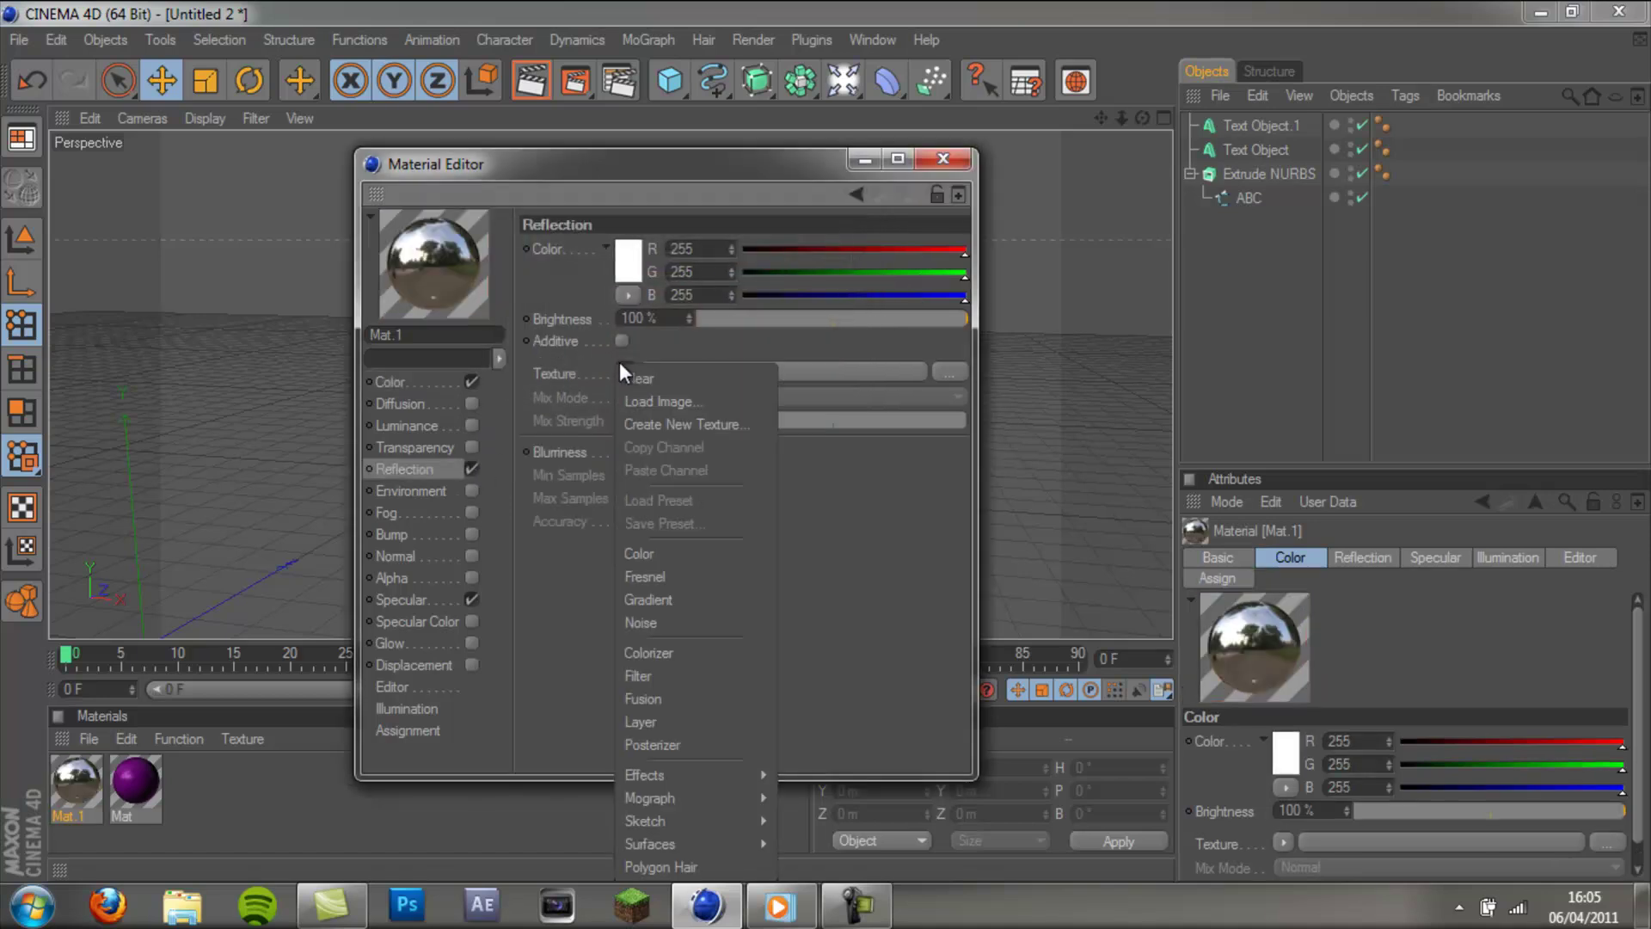
{"action": "left_click", "coordinate": [699, 574]}
{"action": "left_click", "coordinate": [709, 322]}
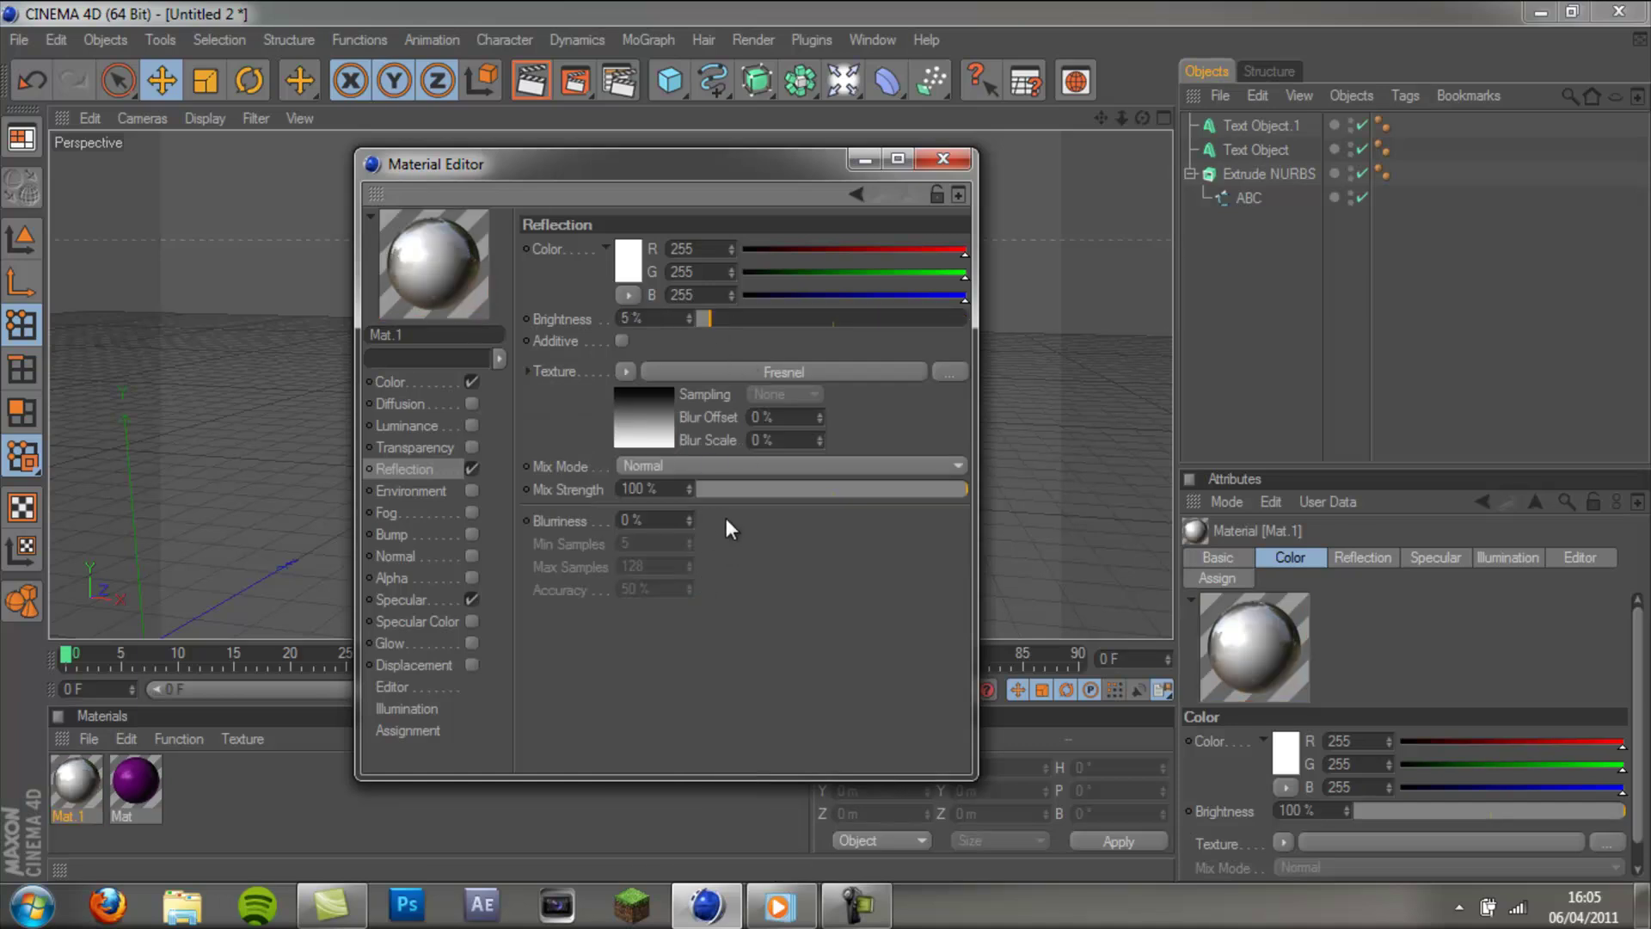
{"action": "left_click", "coordinate": [717, 491]}
{"action": "left_click_drag", "start_coordinate": [720, 487], "coordinate": [724, 488]}
{"action": "left_click", "coordinate": [939, 160]}
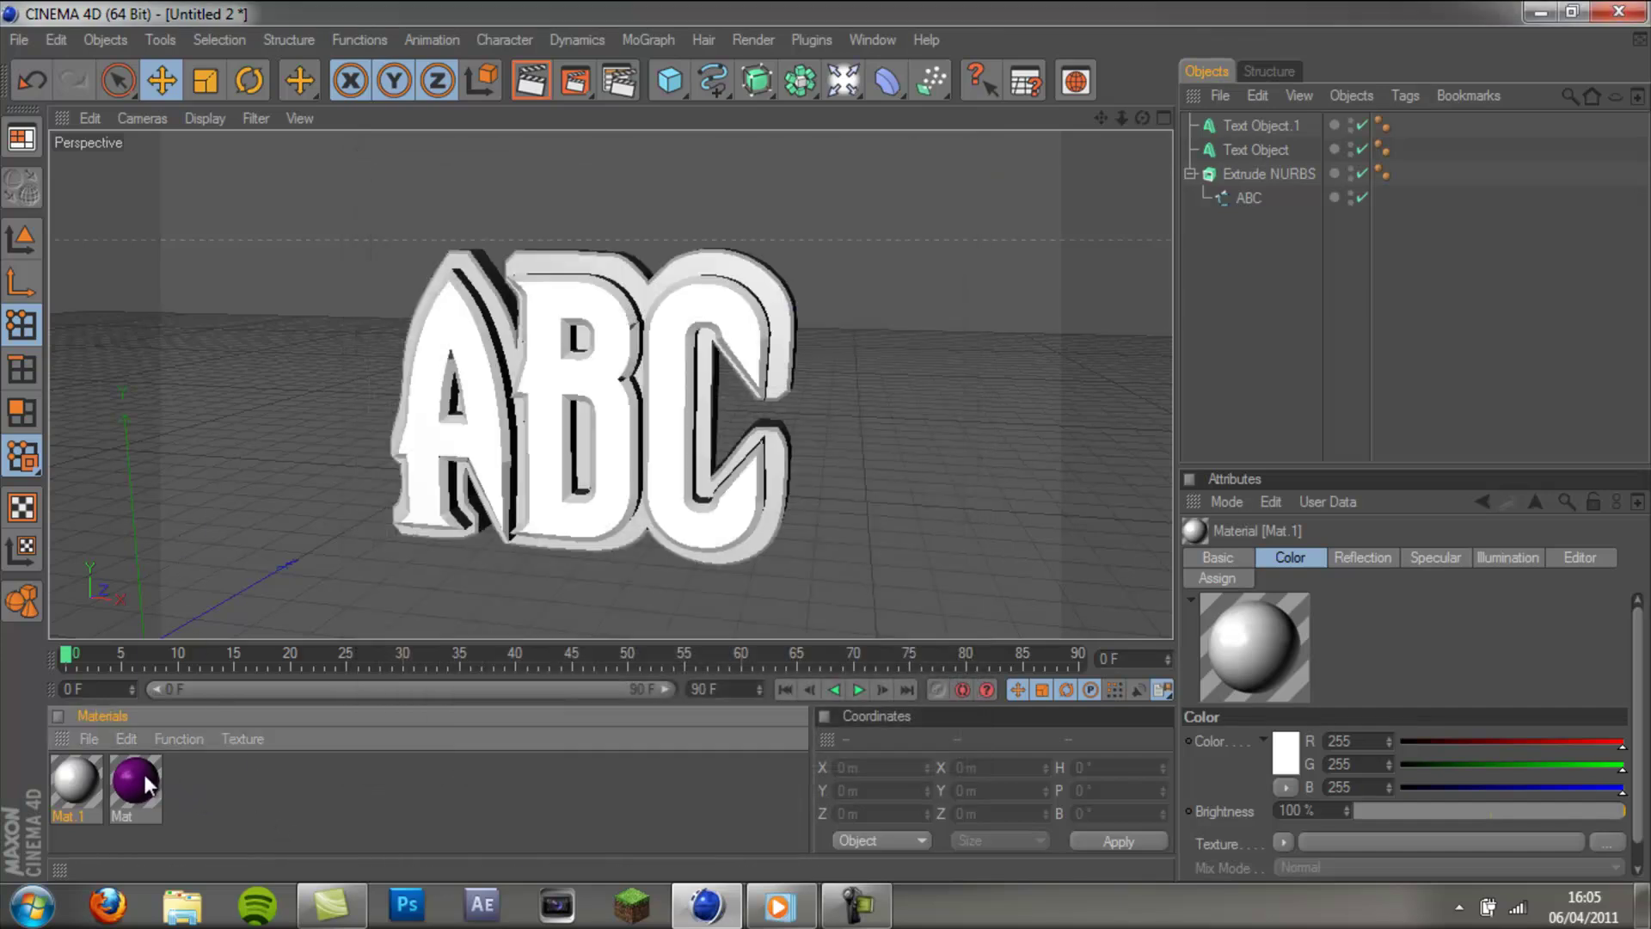
Create a third material with a black color, RGB 0, 0, 0, and enable its reflection at the default 100% brightness.
{"action": "double_click", "coordinate": [198, 782]}
{"action": "double_click", "coordinate": [83, 767]}
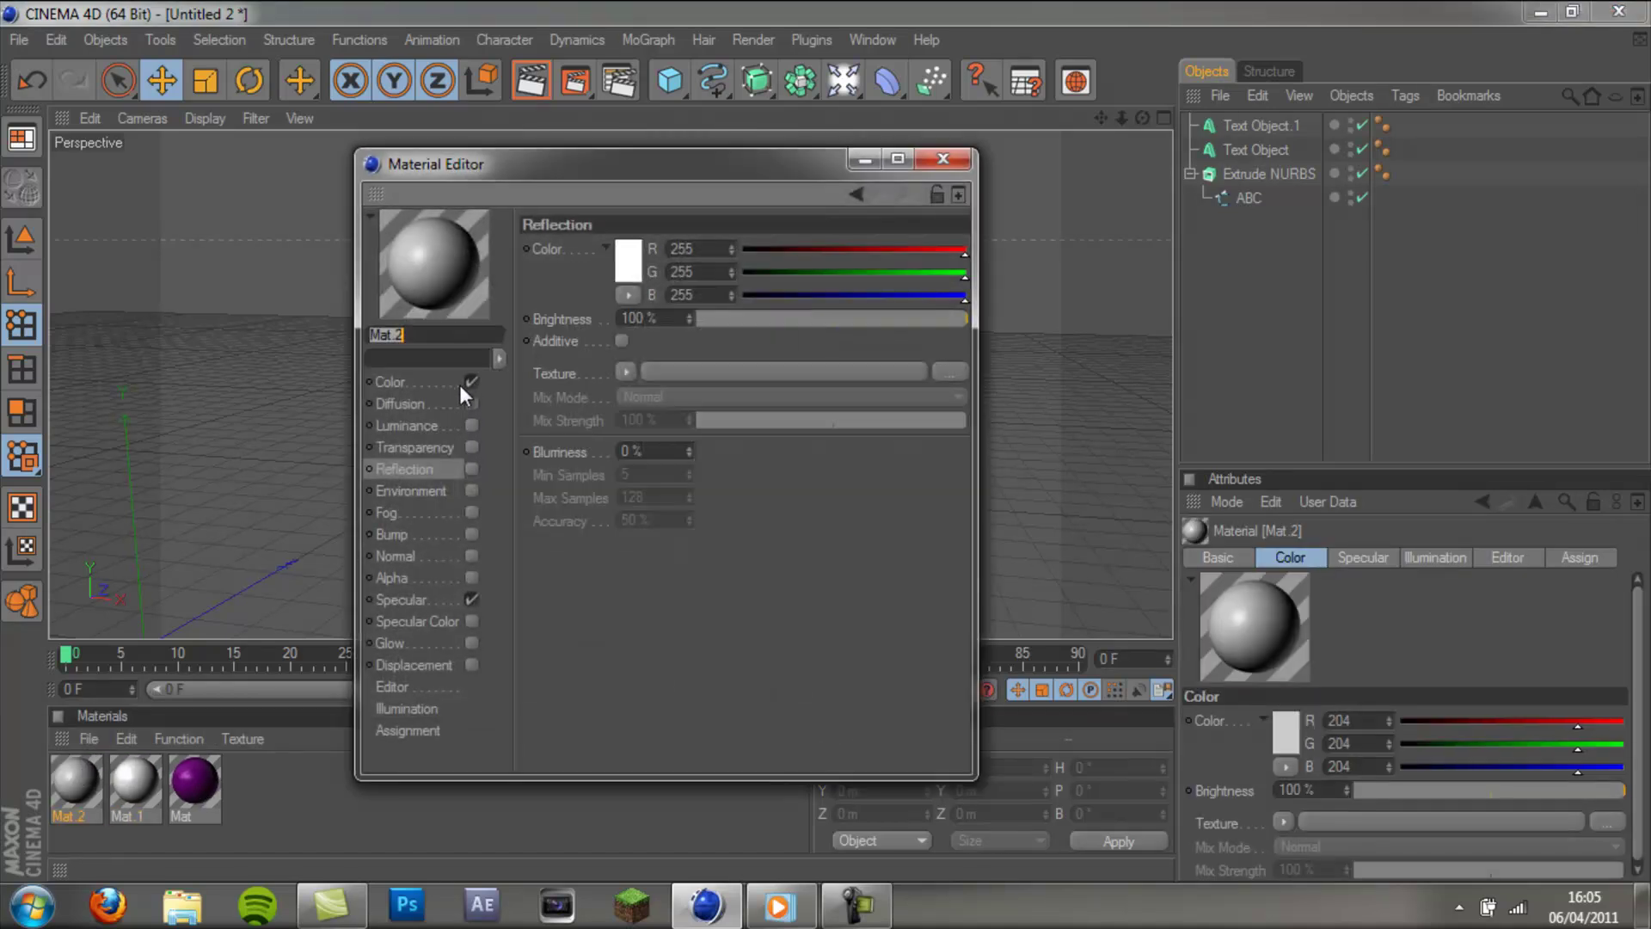
{"action": "left_click", "coordinate": [444, 381]}
{"action": "left_click", "coordinate": [634, 258]}
{"action": "left_click_drag", "start_coordinate": [585, 253], "coordinate": [599, 301]}
{"action": "left_click", "coordinate": [602, 351]}
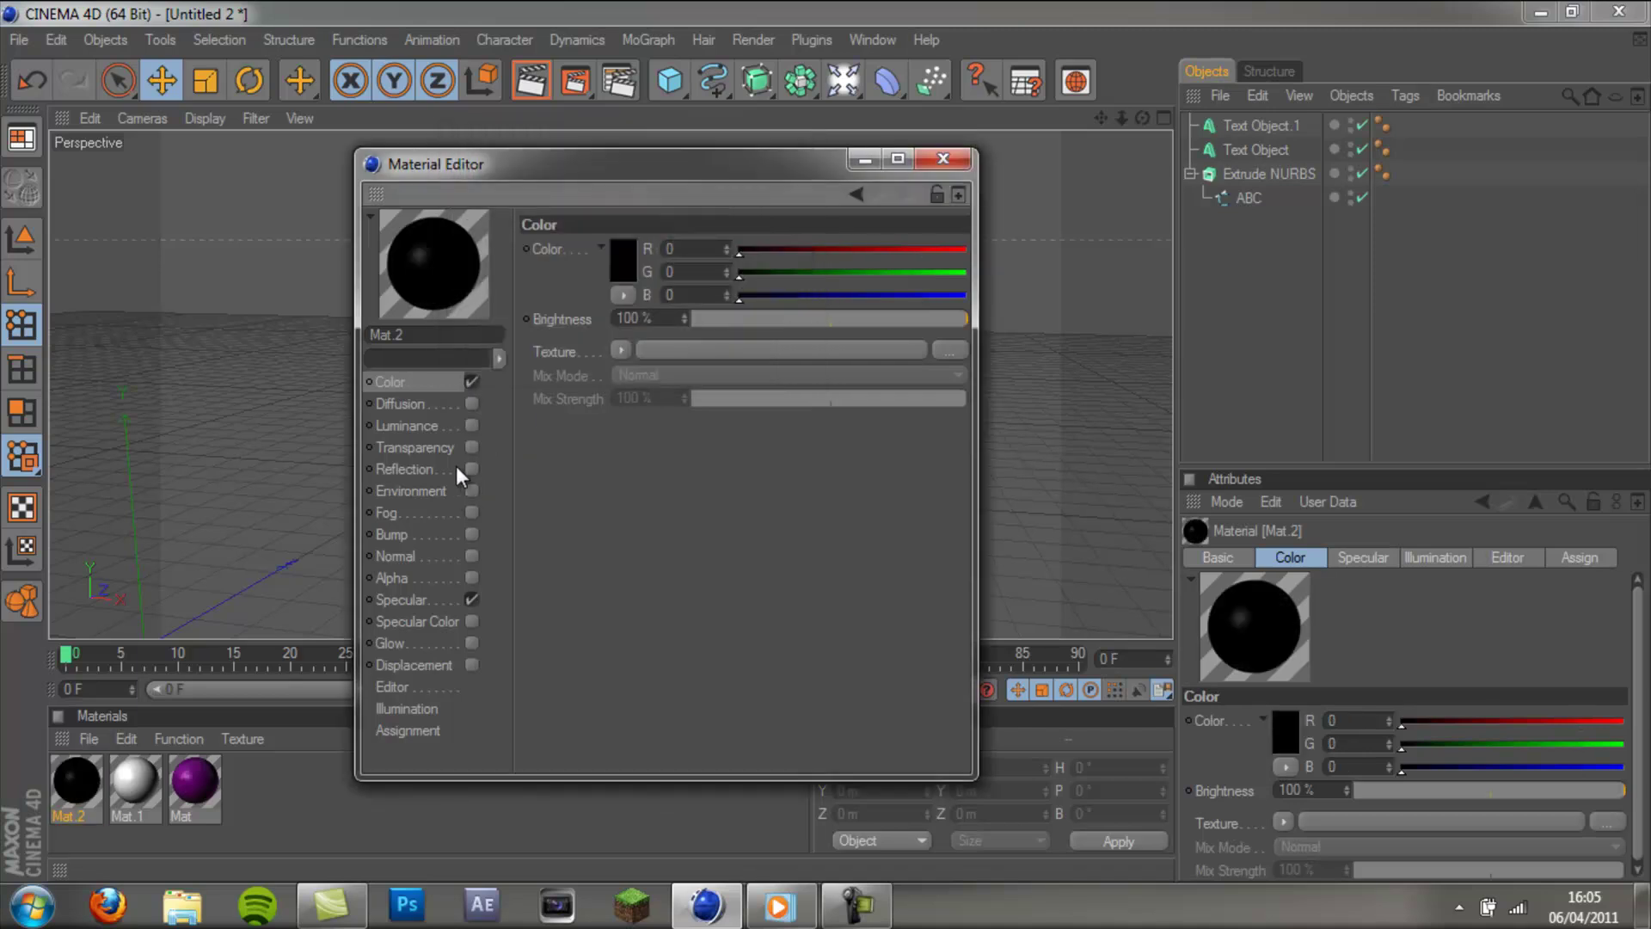
{"action": "left_click", "coordinate": [471, 469]}
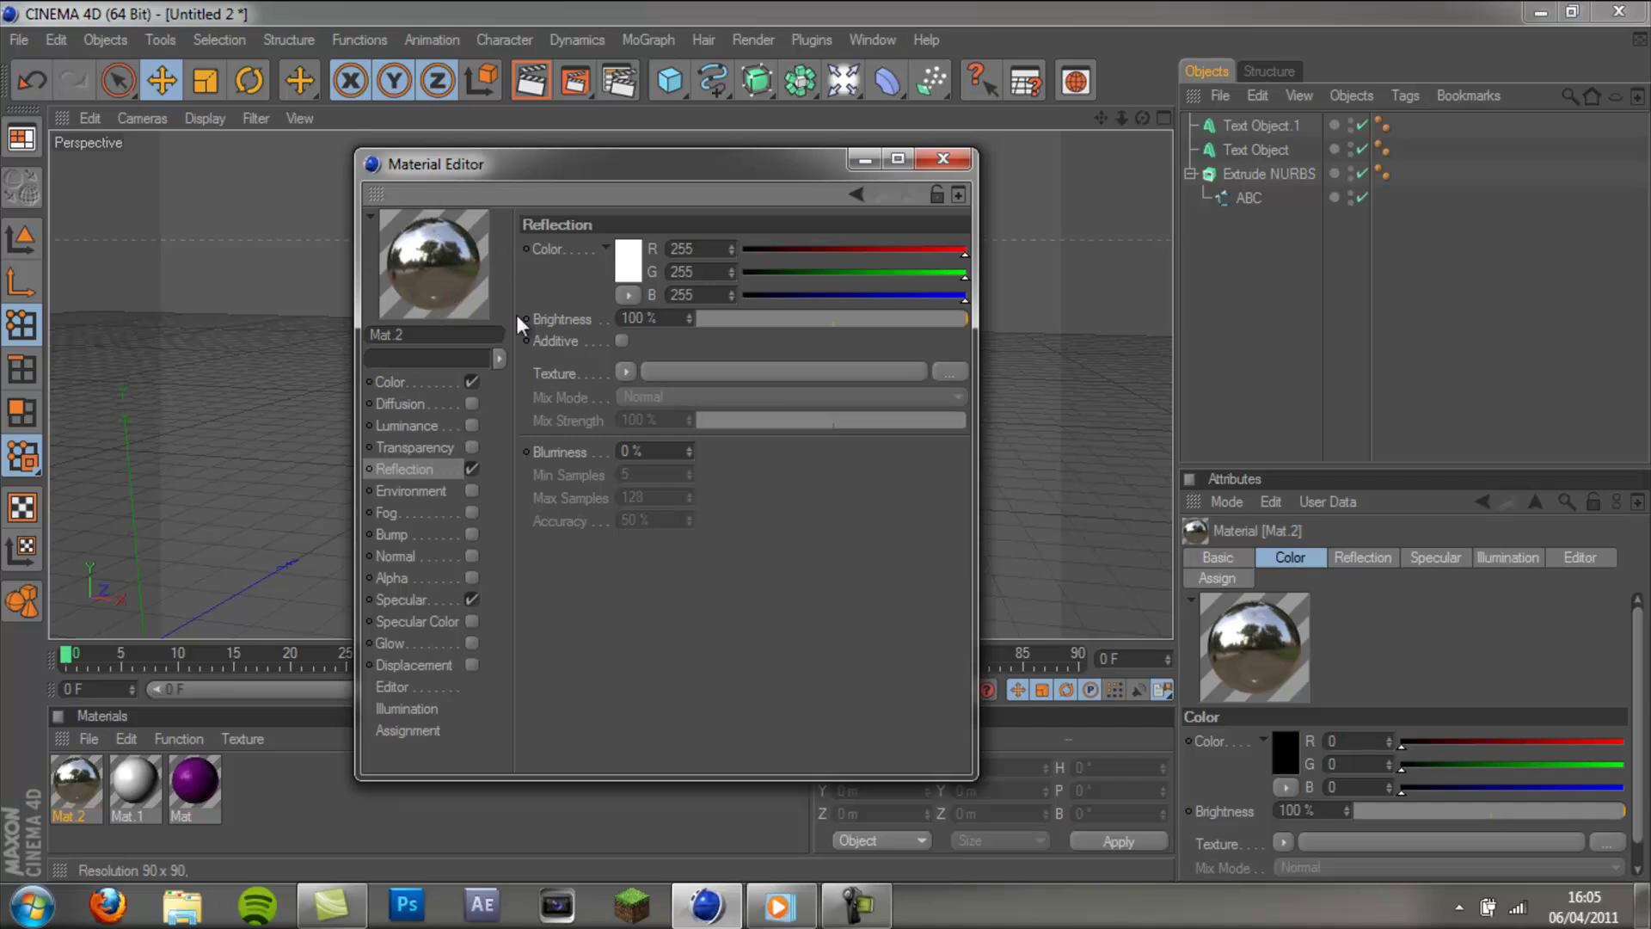
{"action": "left_click", "coordinate": [942, 158]}
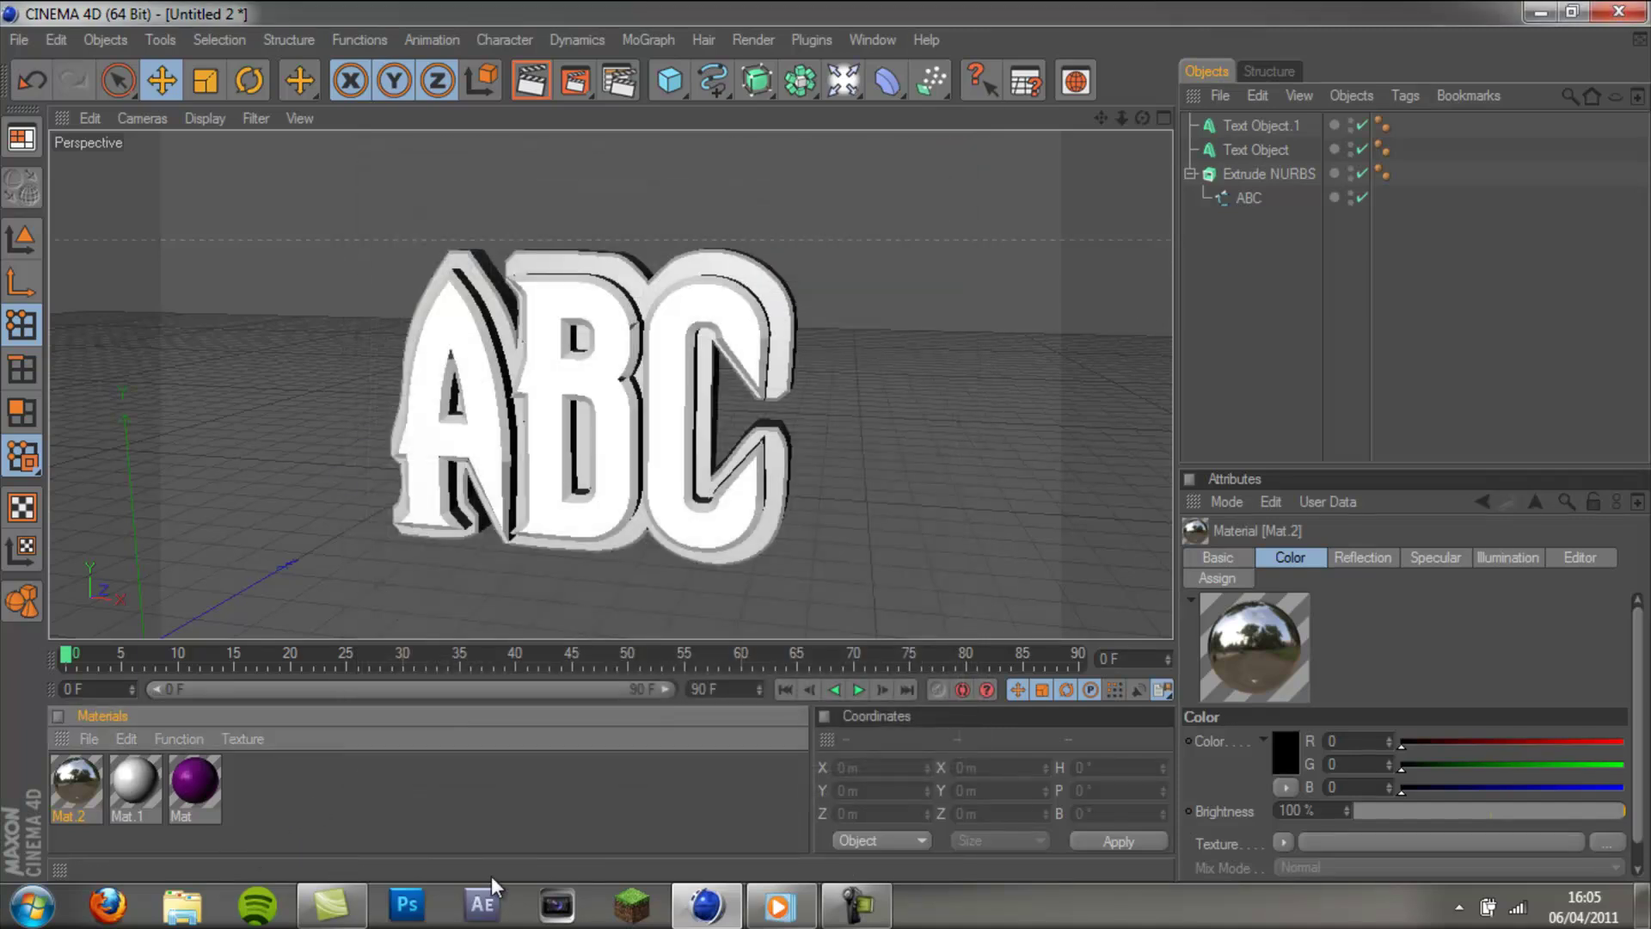
Review the PC intro clip in Windows Media Player, pausing on the angled letters to examine their materials, and return to CINEMA 4D.
{"action": "left_click", "coordinate": [778, 903]}
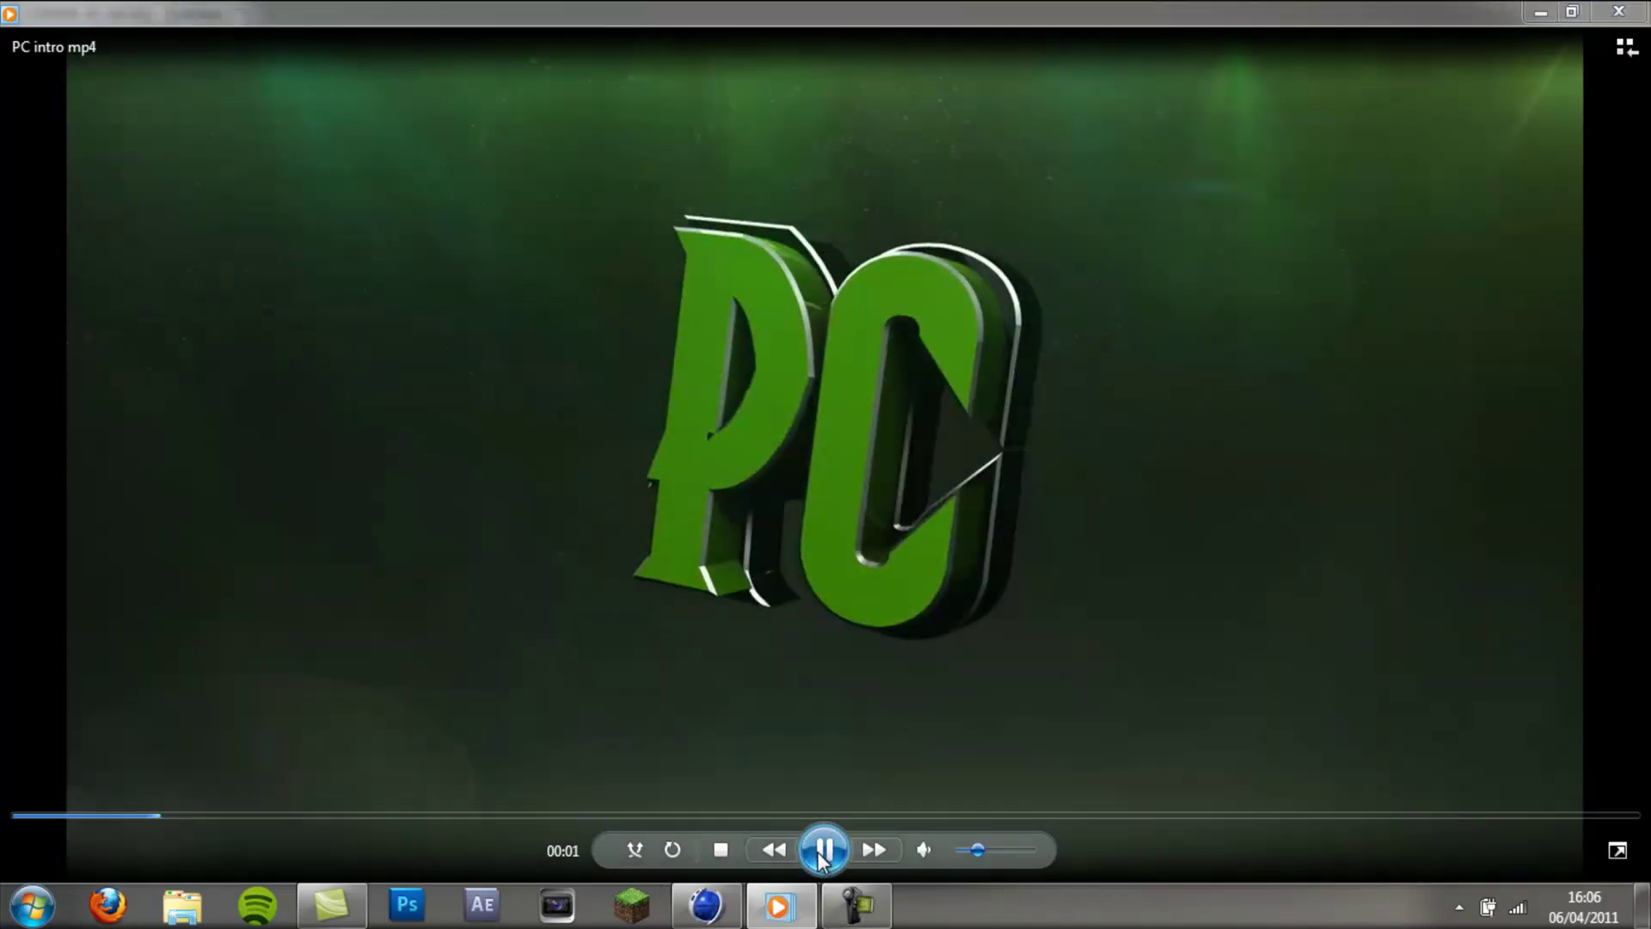
{"action": "left_click", "coordinate": [823, 851]}
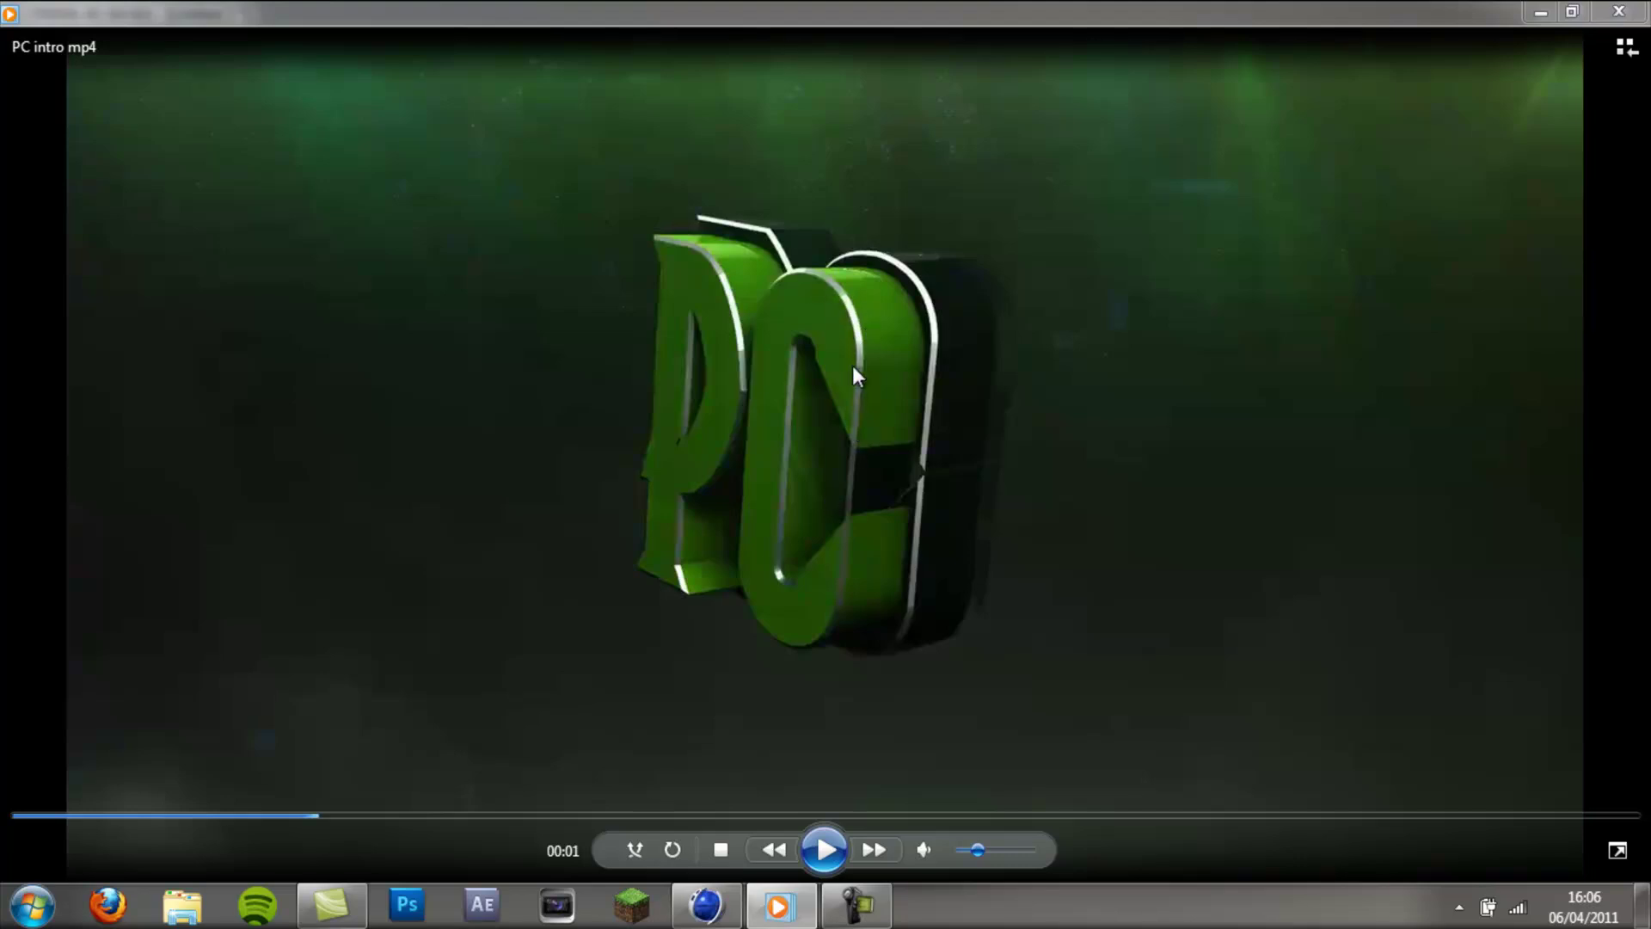
{"action": "left_click", "coordinate": [705, 905]}
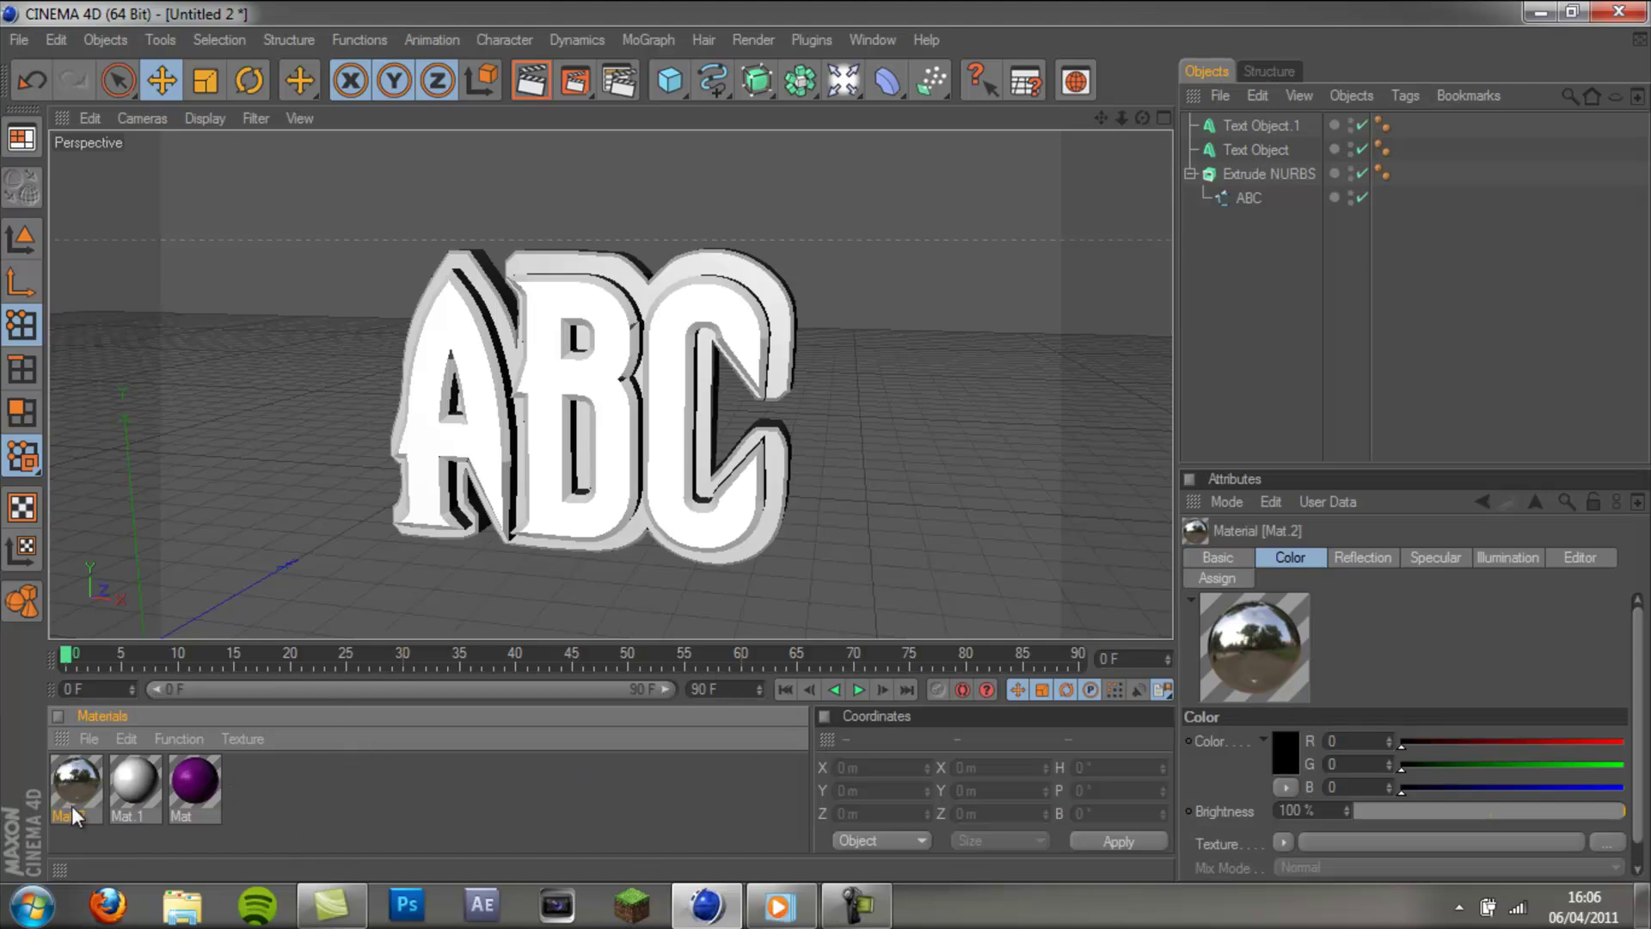
Create a fourth material with a pure white color, RGB 255, 255, 255, and enable its luminance.
{"action": "double_click", "coordinate": [309, 817]}
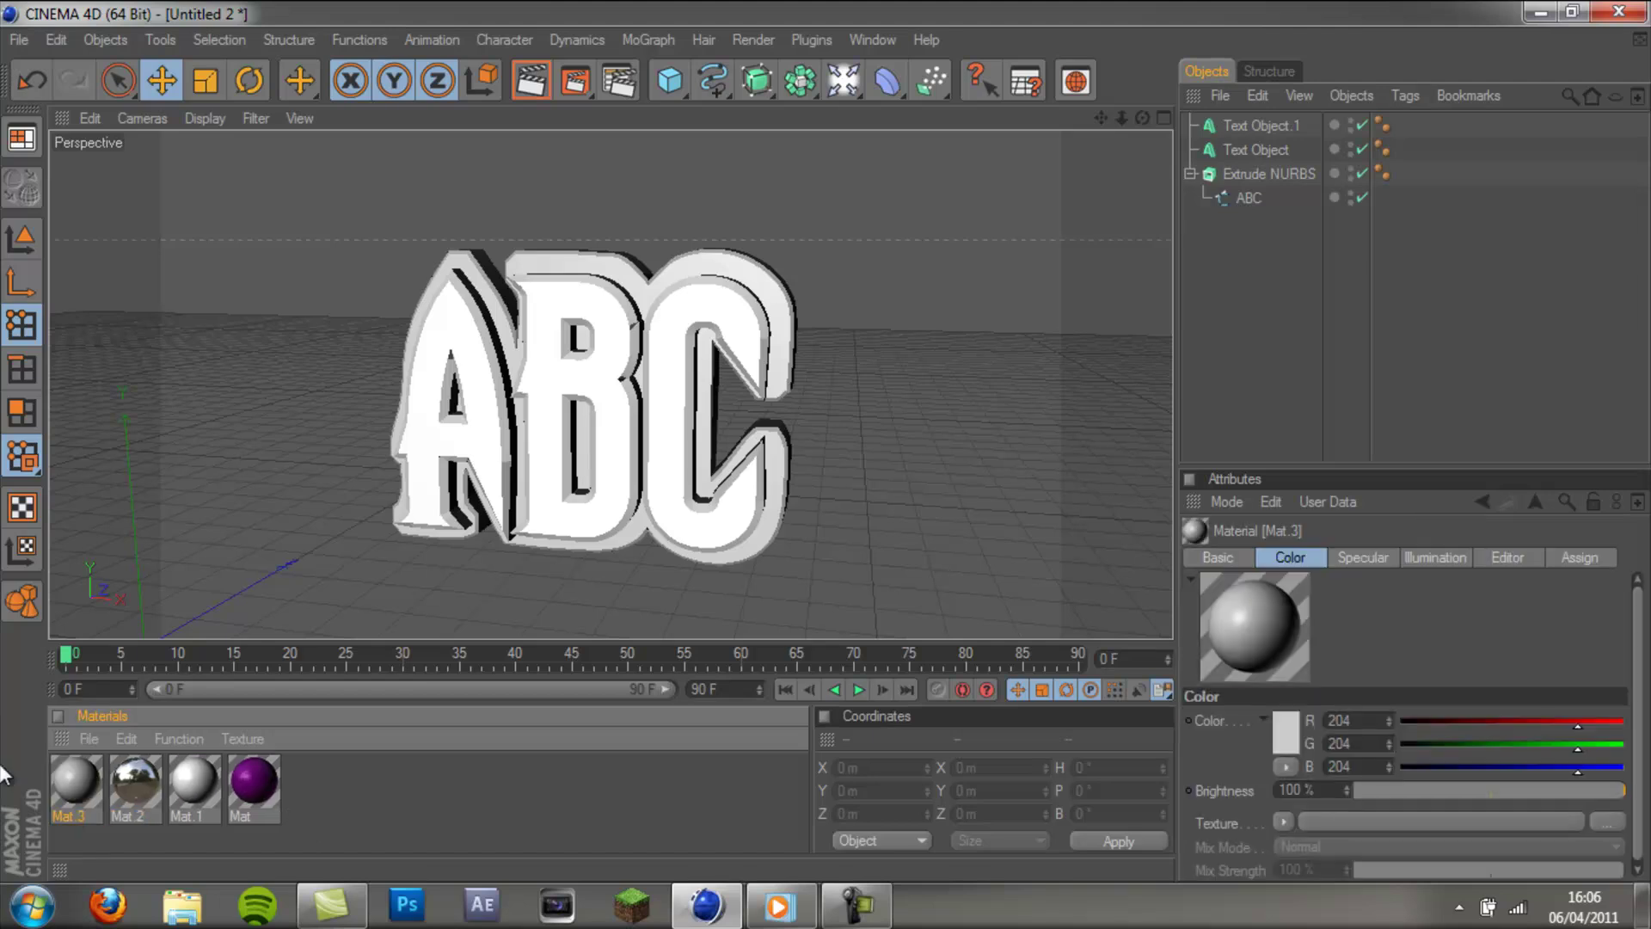
{"action": "double_click", "coordinate": [75, 782]}
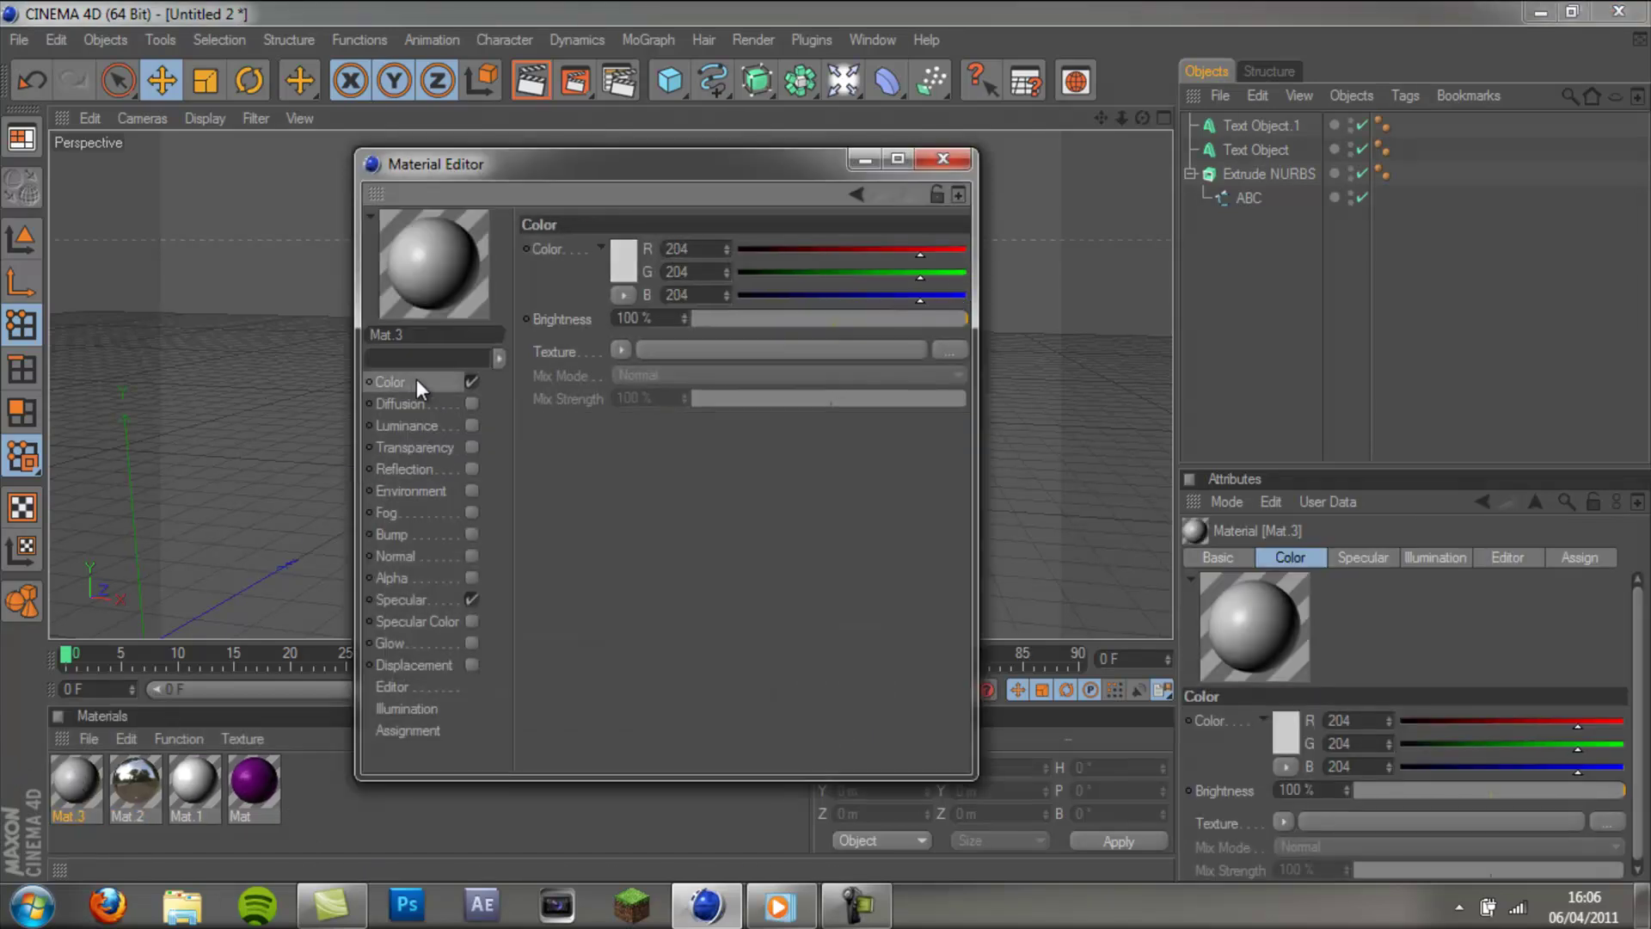
{"action": "left_click", "coordinate": [622, 260]}
{"action": "left_click", "coordinate": [494, 198]}
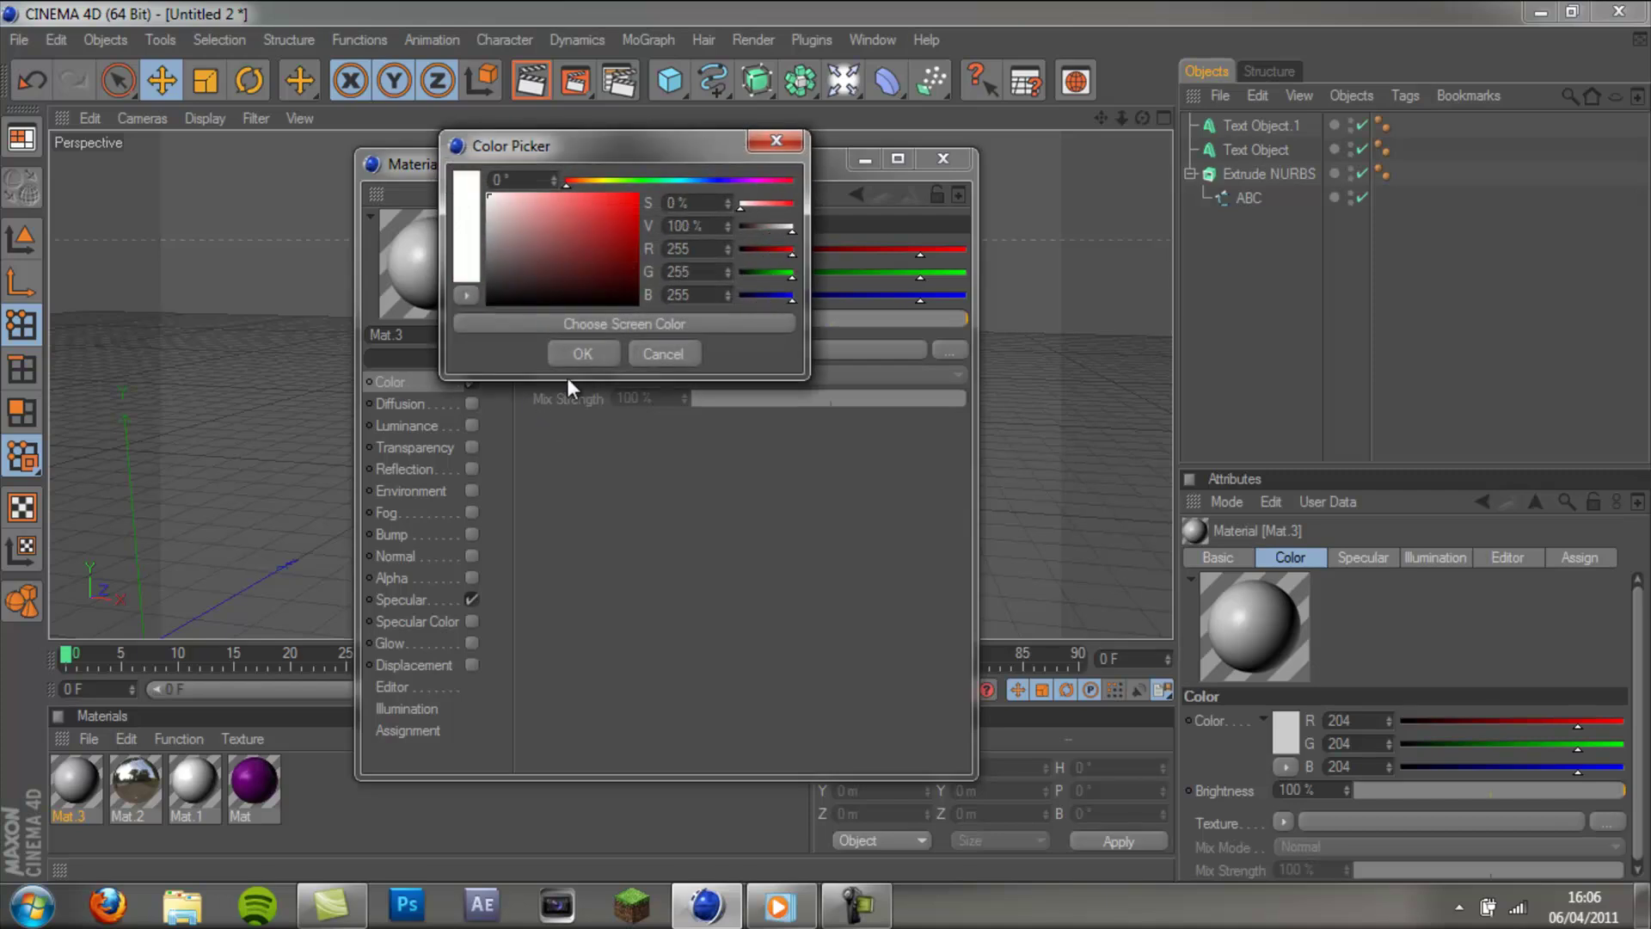
{"action": "left_click", "coordinate": [572, 351]}
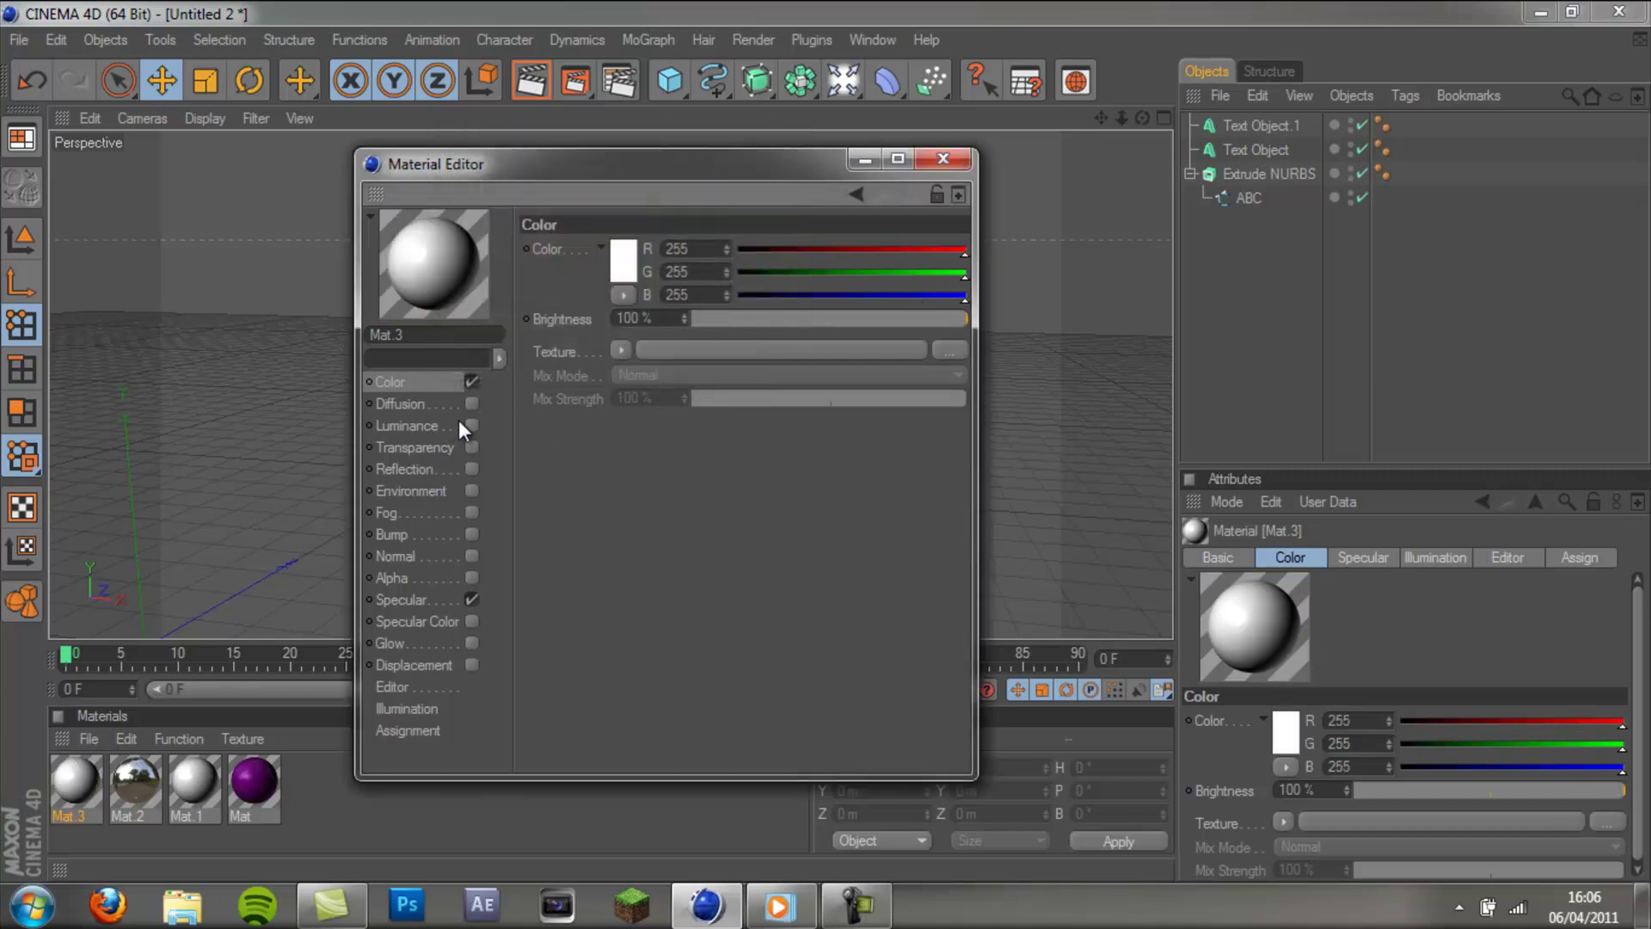
{"action": "left_click", "coordinate": [471, 425]}
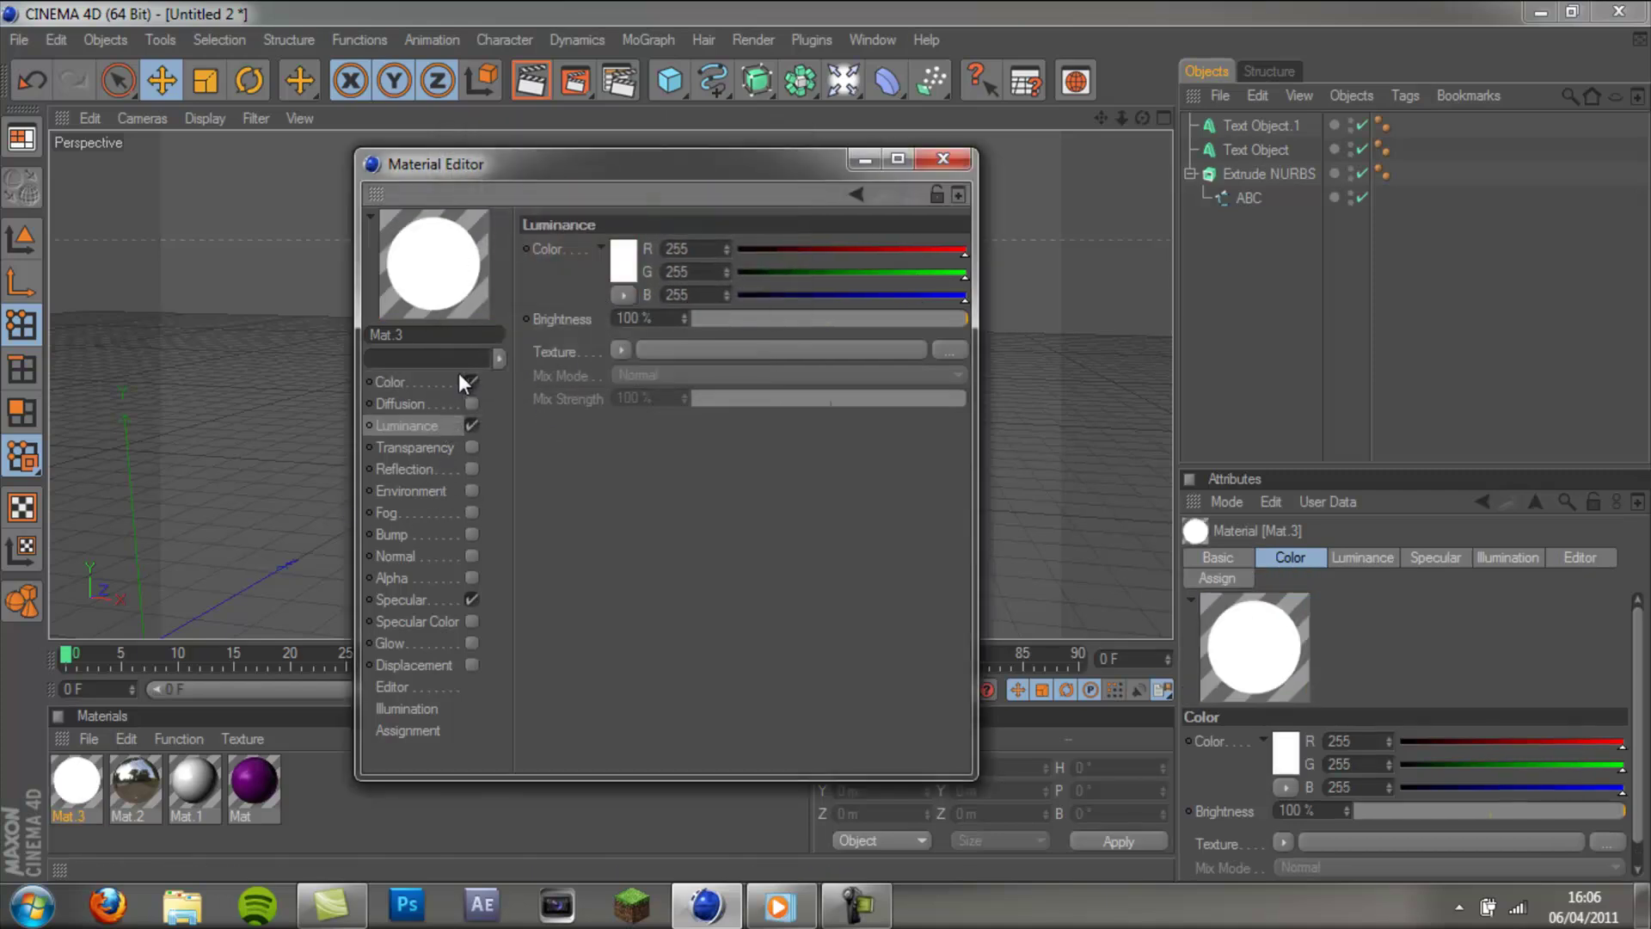
{"action": "left_click", "coordinate": [944, 158]}
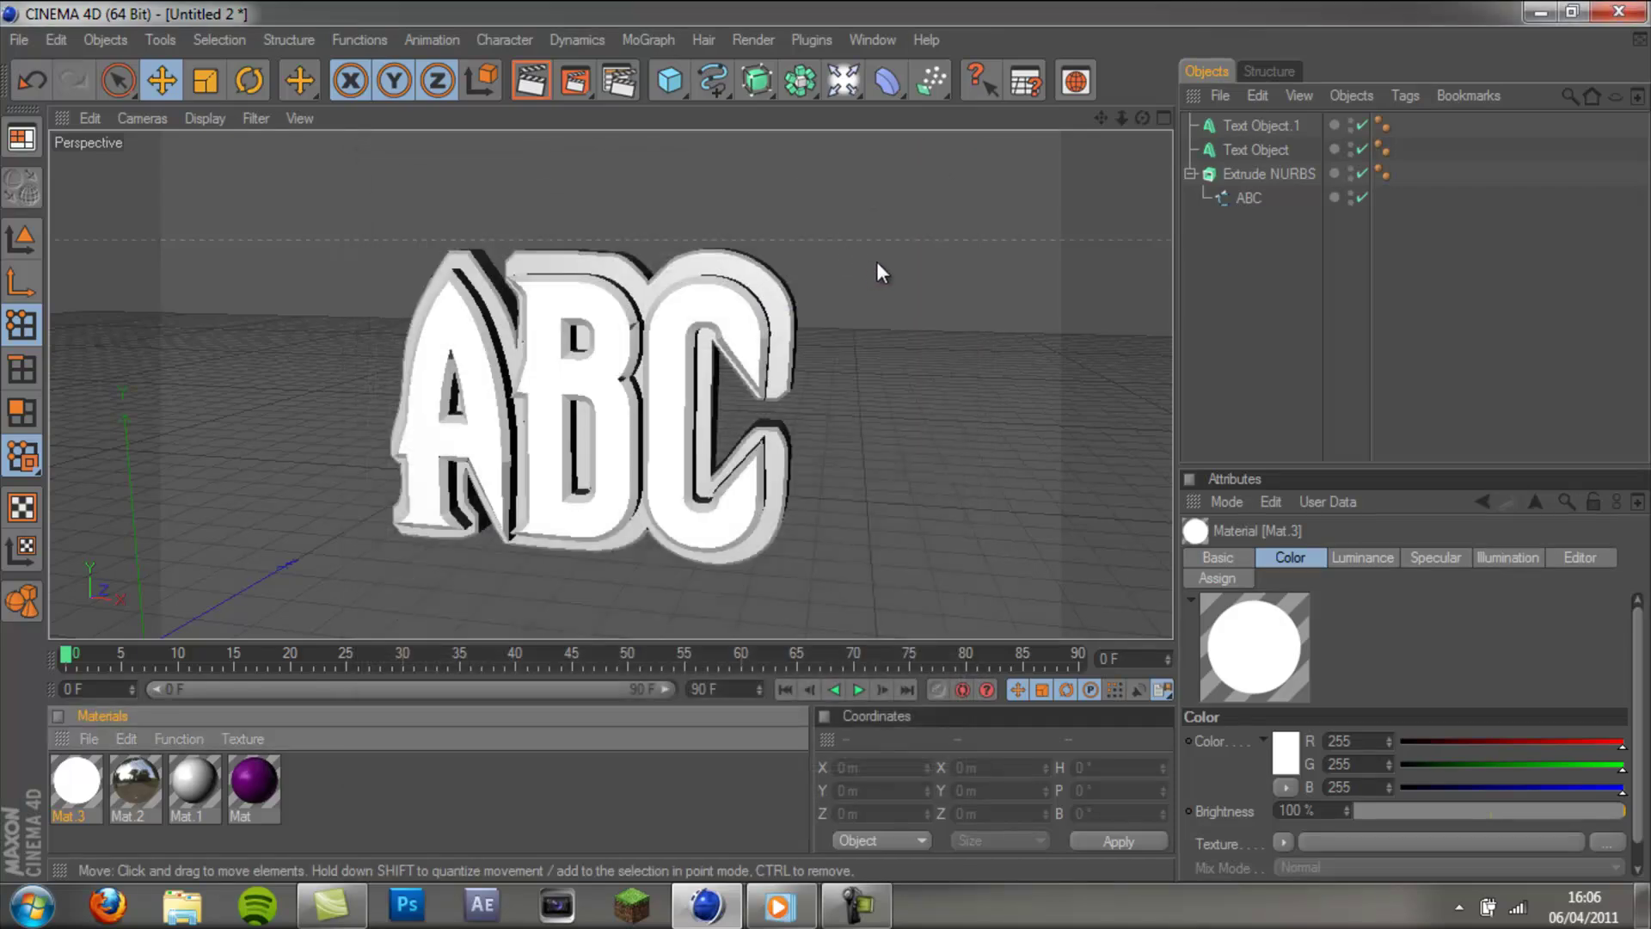
Apply the purple material Mat to the front and back text objects of the ABC model.
{"action": "left_click_drag", "start_coordinate": [1143, 118], "coordinate": [824, 441]}
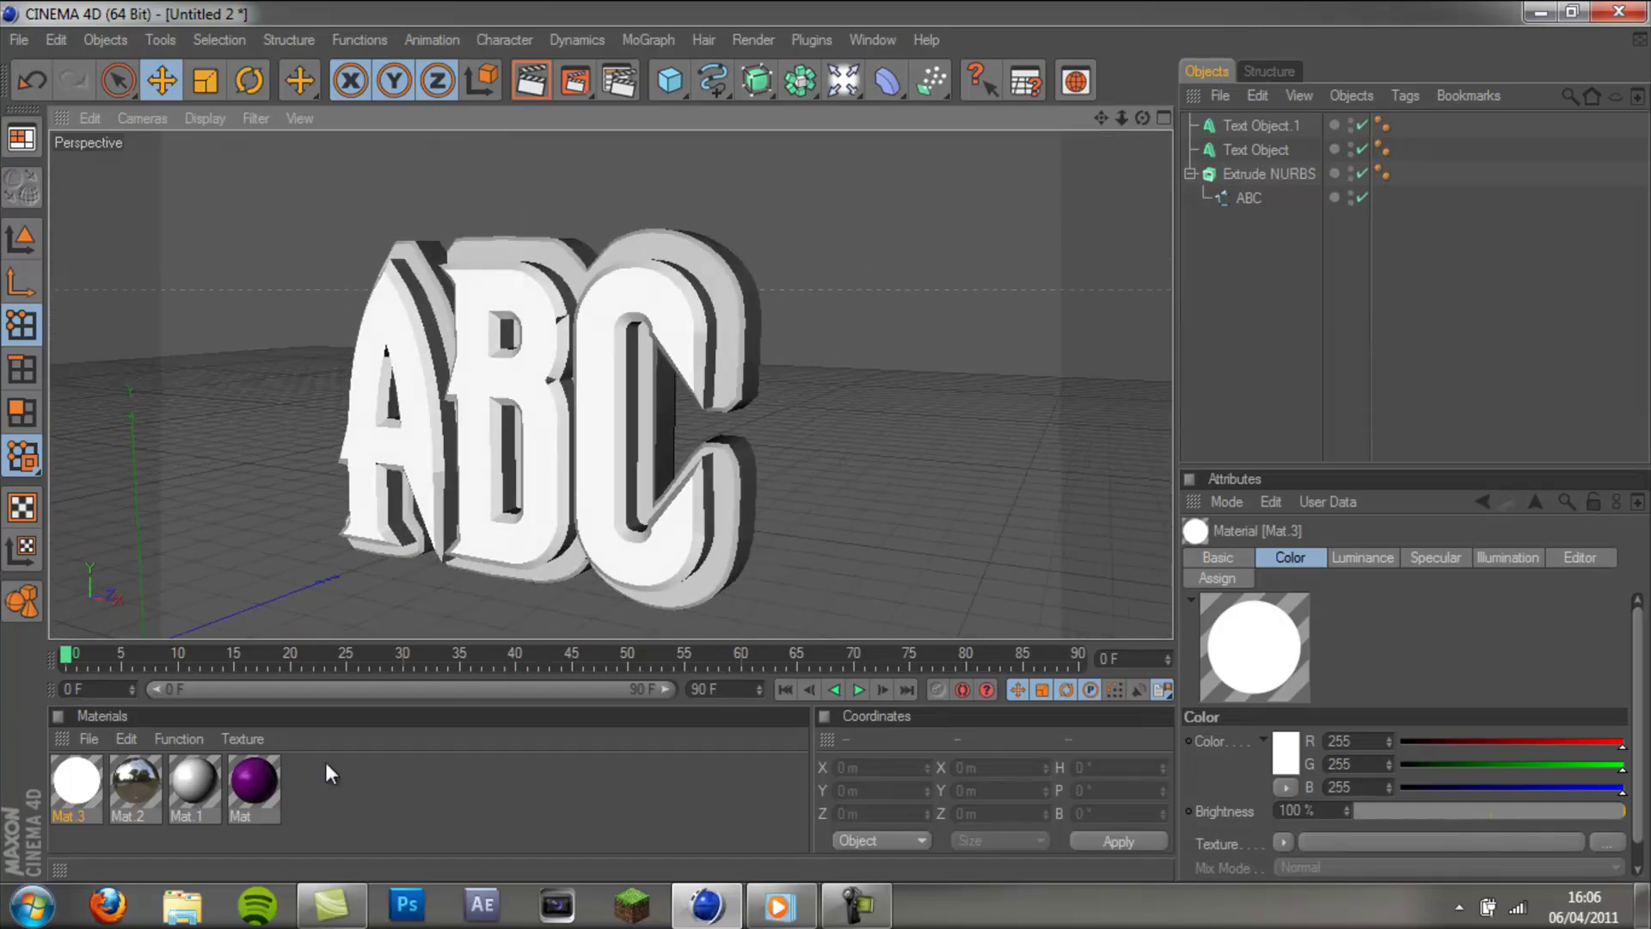
{"action": "left_click_drag", "start_coordinate": [241, 772], "coordinate": [589, 407]}
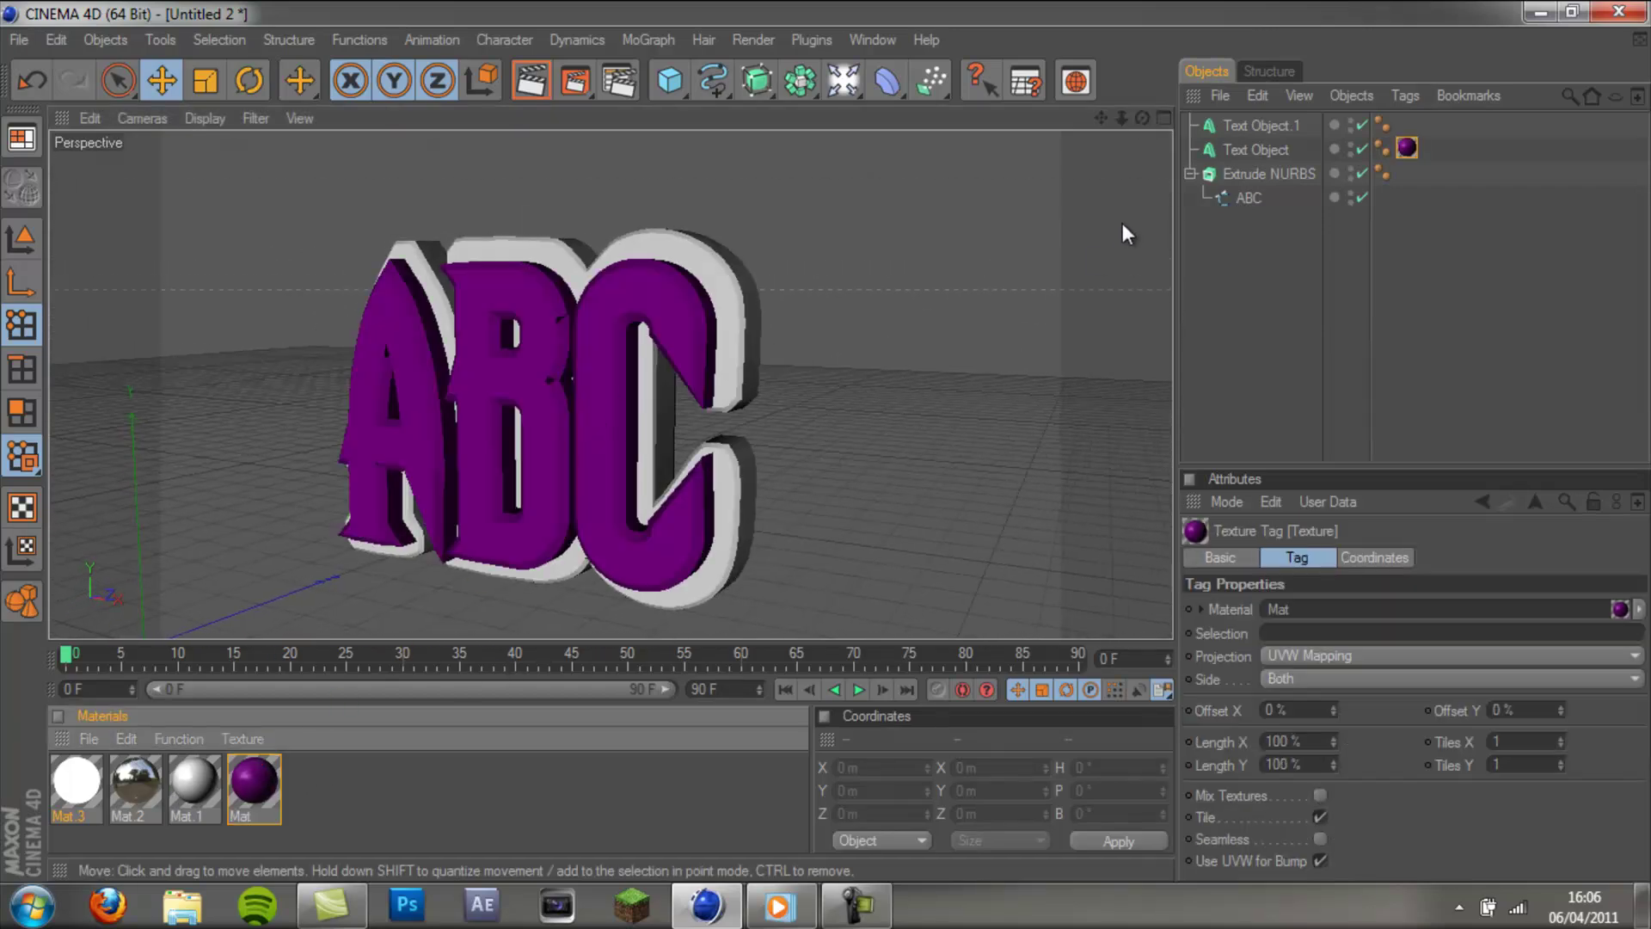
{"action": "left_click_drag", "start_coordinate": [1141, 118], "coordinate": [813, 441]}
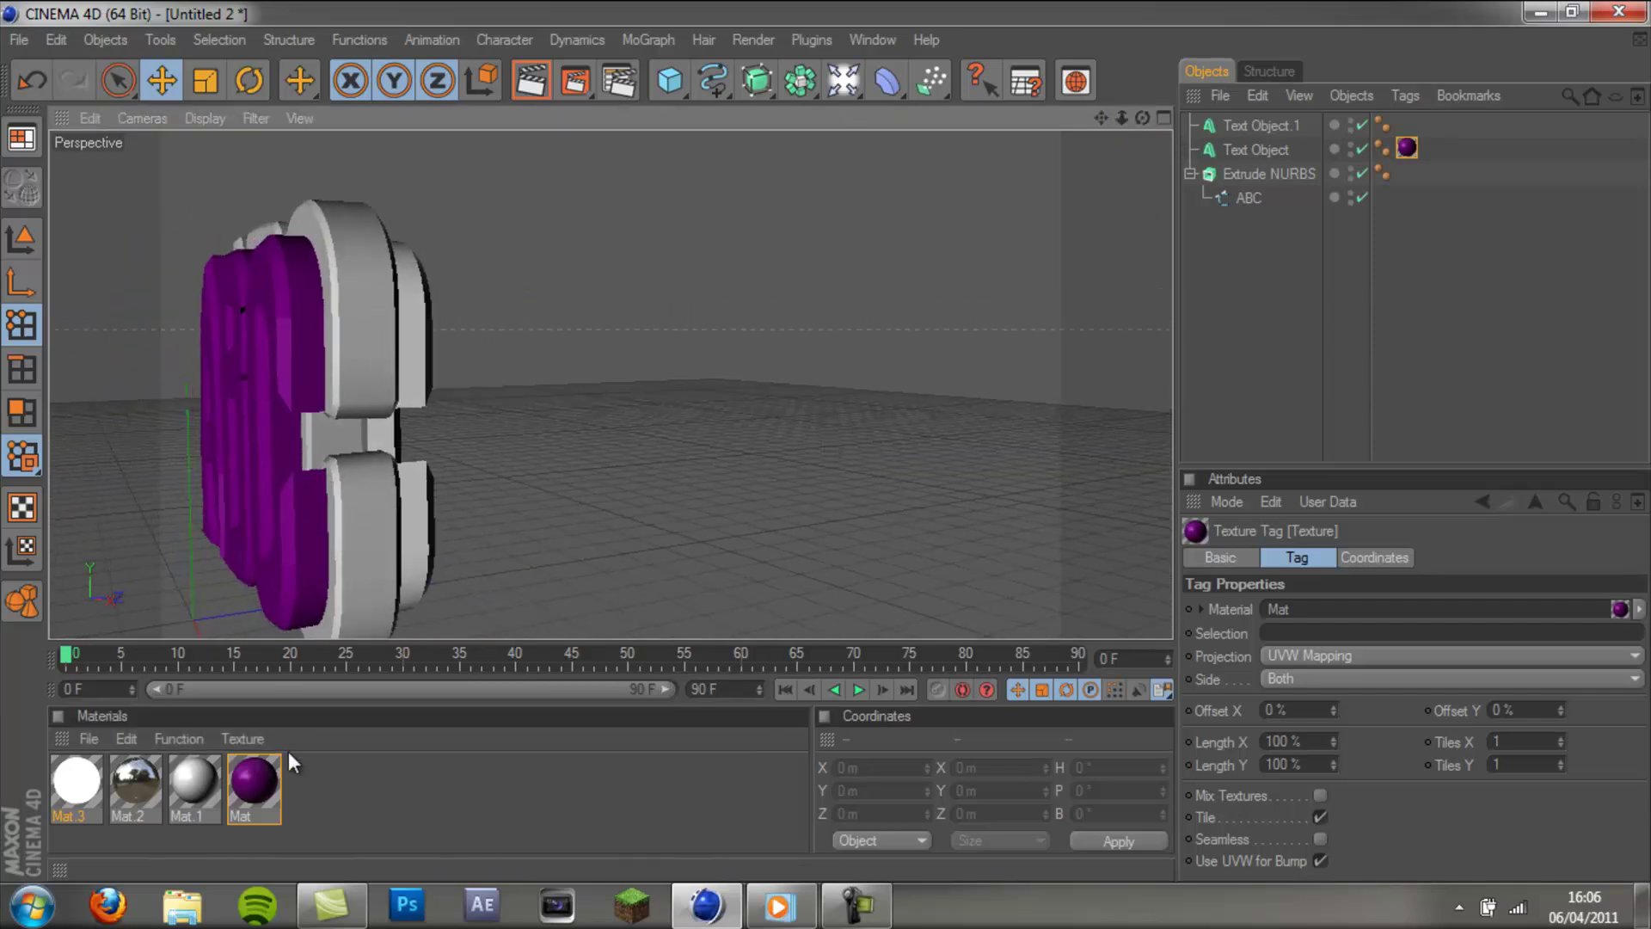
{"action": "left_click_drag", "start_coordinate": [255, 779], "coordinate": [373, 560]}
{"action": "left_click_drag", "start_coordinate": [413, 345], "coordinate": [415, 348]}
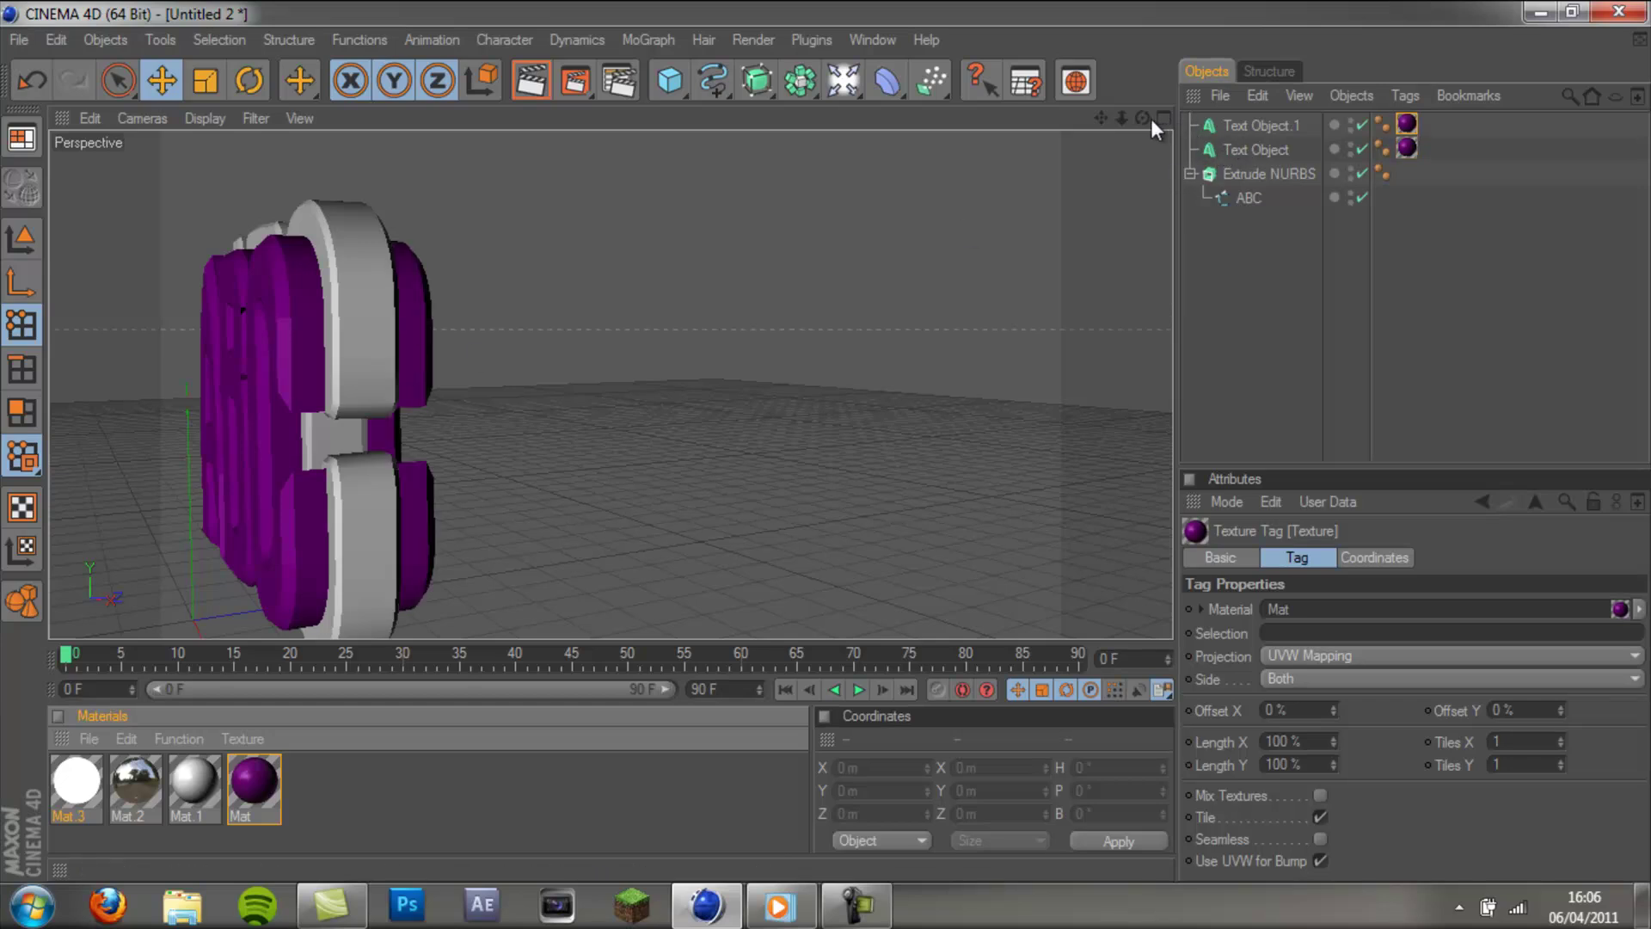
Apply the white material Mat.1 to the middle Extrude NURBS outline and render the view to check the result.
{"action": "left_click_drag", "start_coordinate": [1142, 118], "coordinate": [980, 173]}
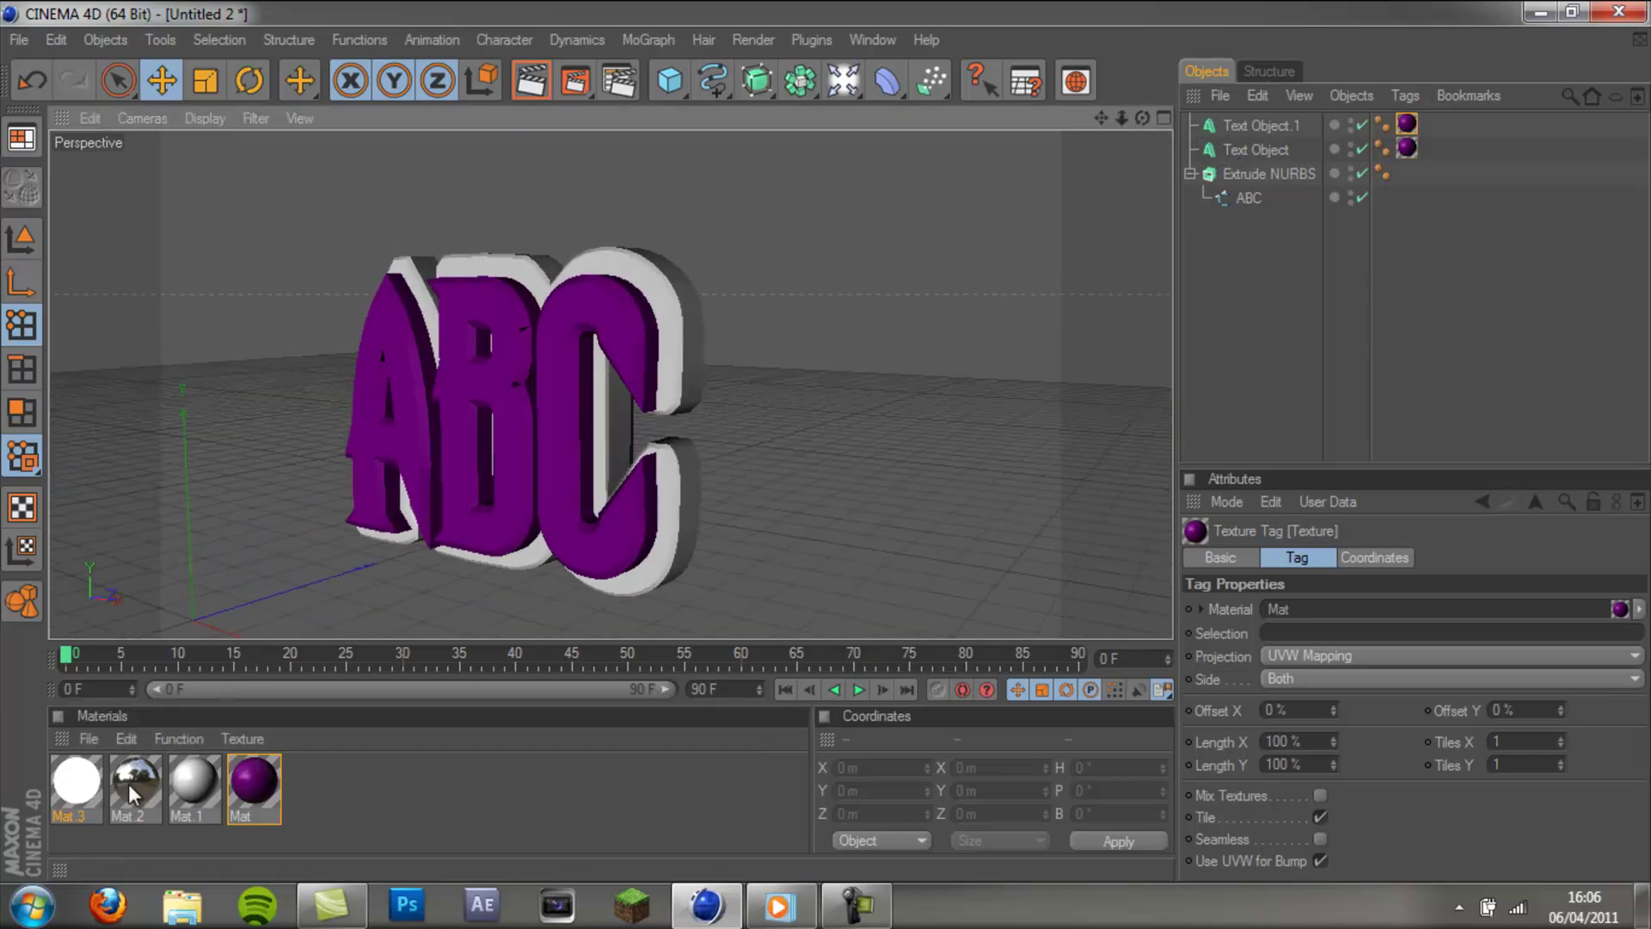
{"action": "left_click_drag", "start_coordinate": [127, 782], "coordinate": [664, 284]}
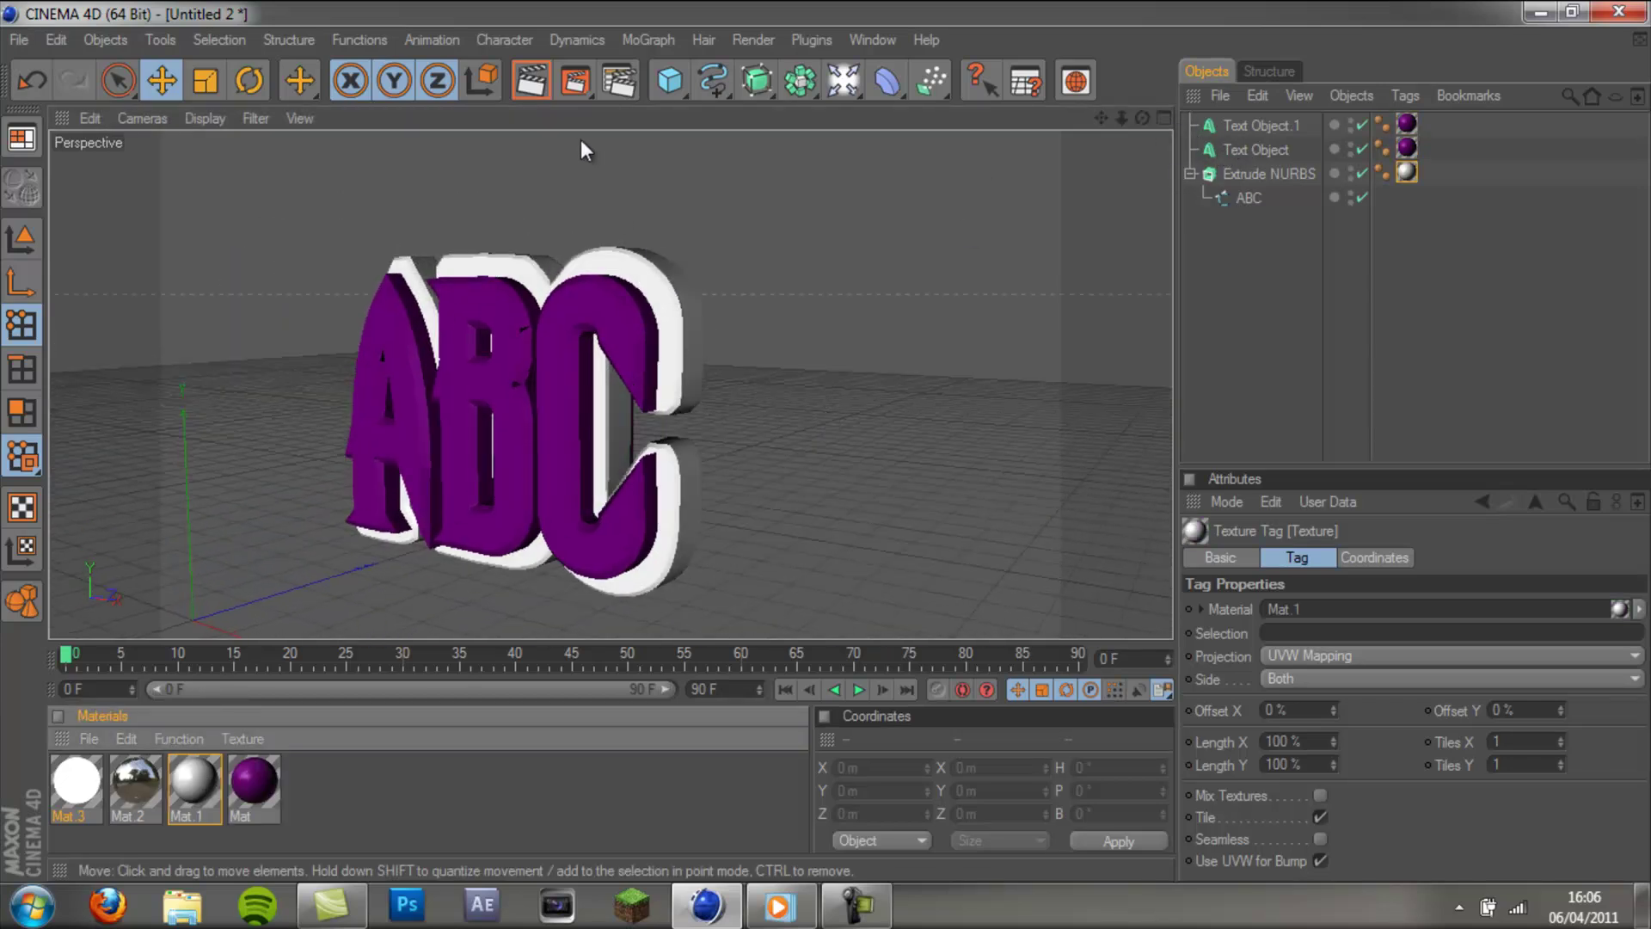
{"action": "left_click", "coordinate": [531, 81]}
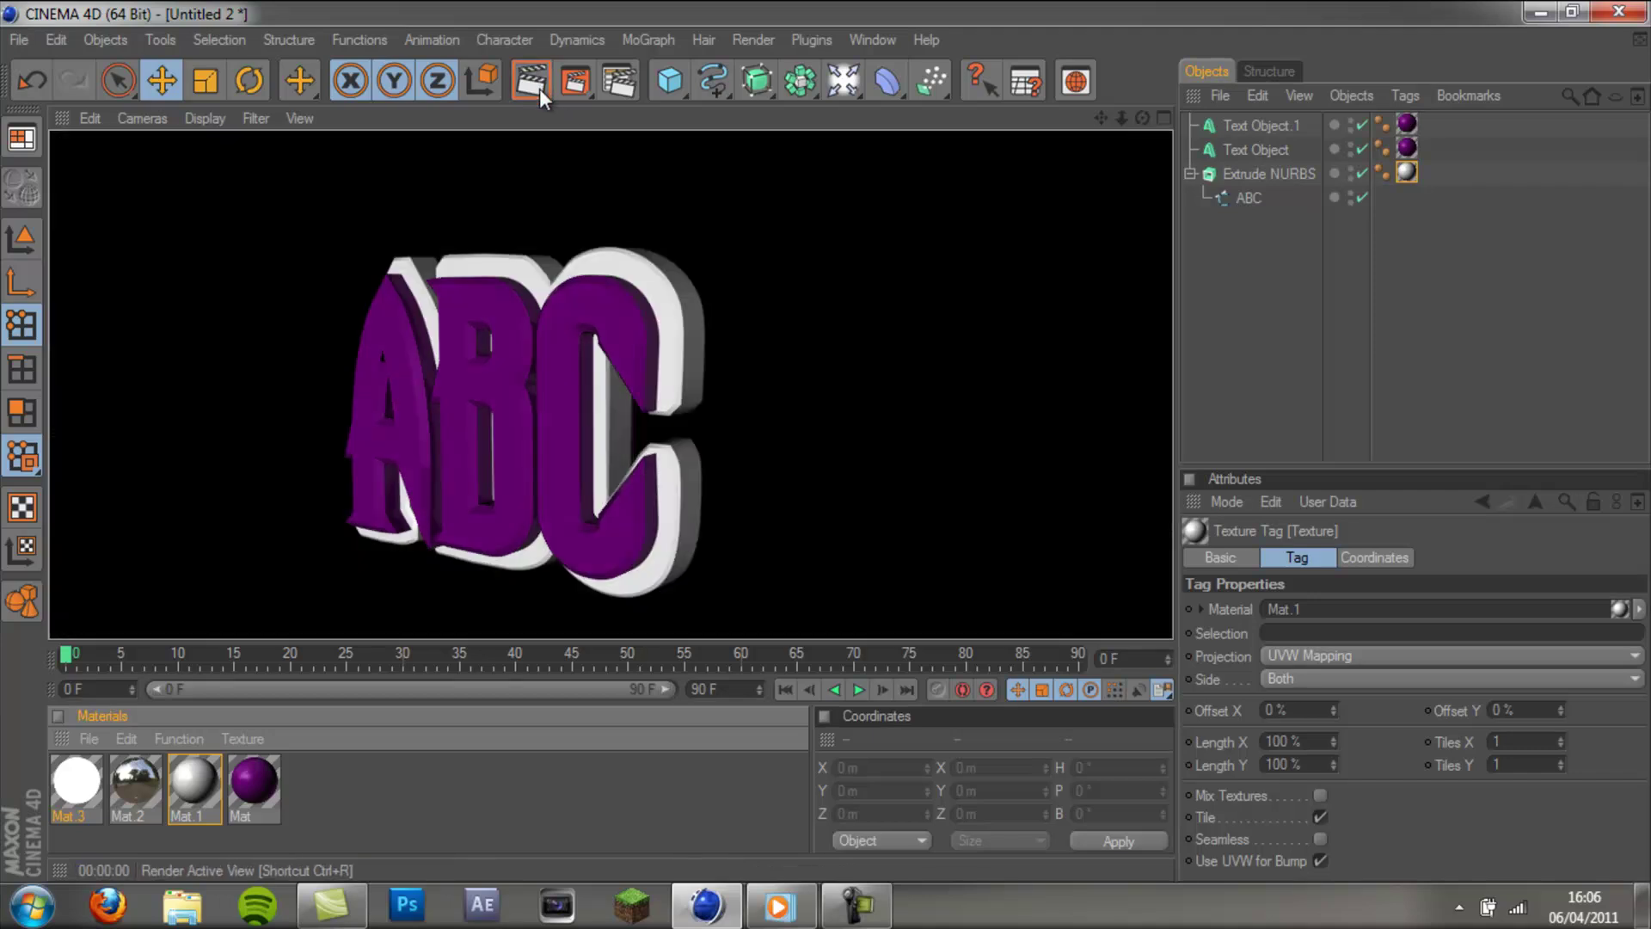
{"action": "left_click", "coordinate": [1013, 387]}
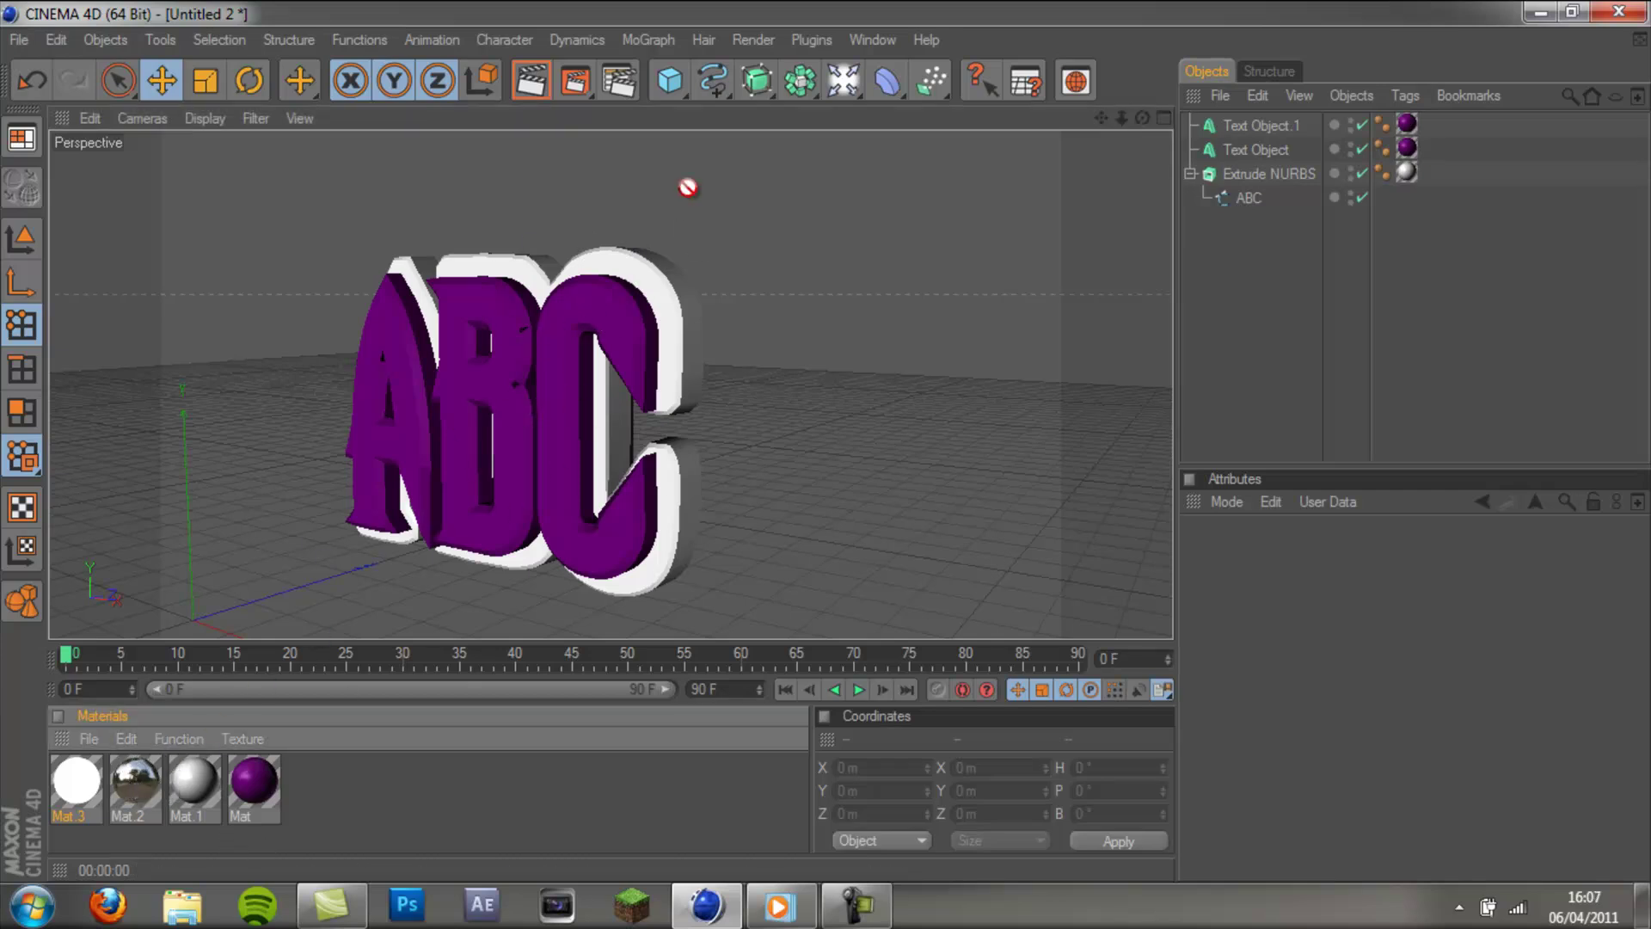
Add the reflective black material Mat.2 to Text Object, Extrude NURBS and Text Object.1.
{"action": "left_click_drag", "start_coordinate": [688, 188], "coordinate": [571, 325]}
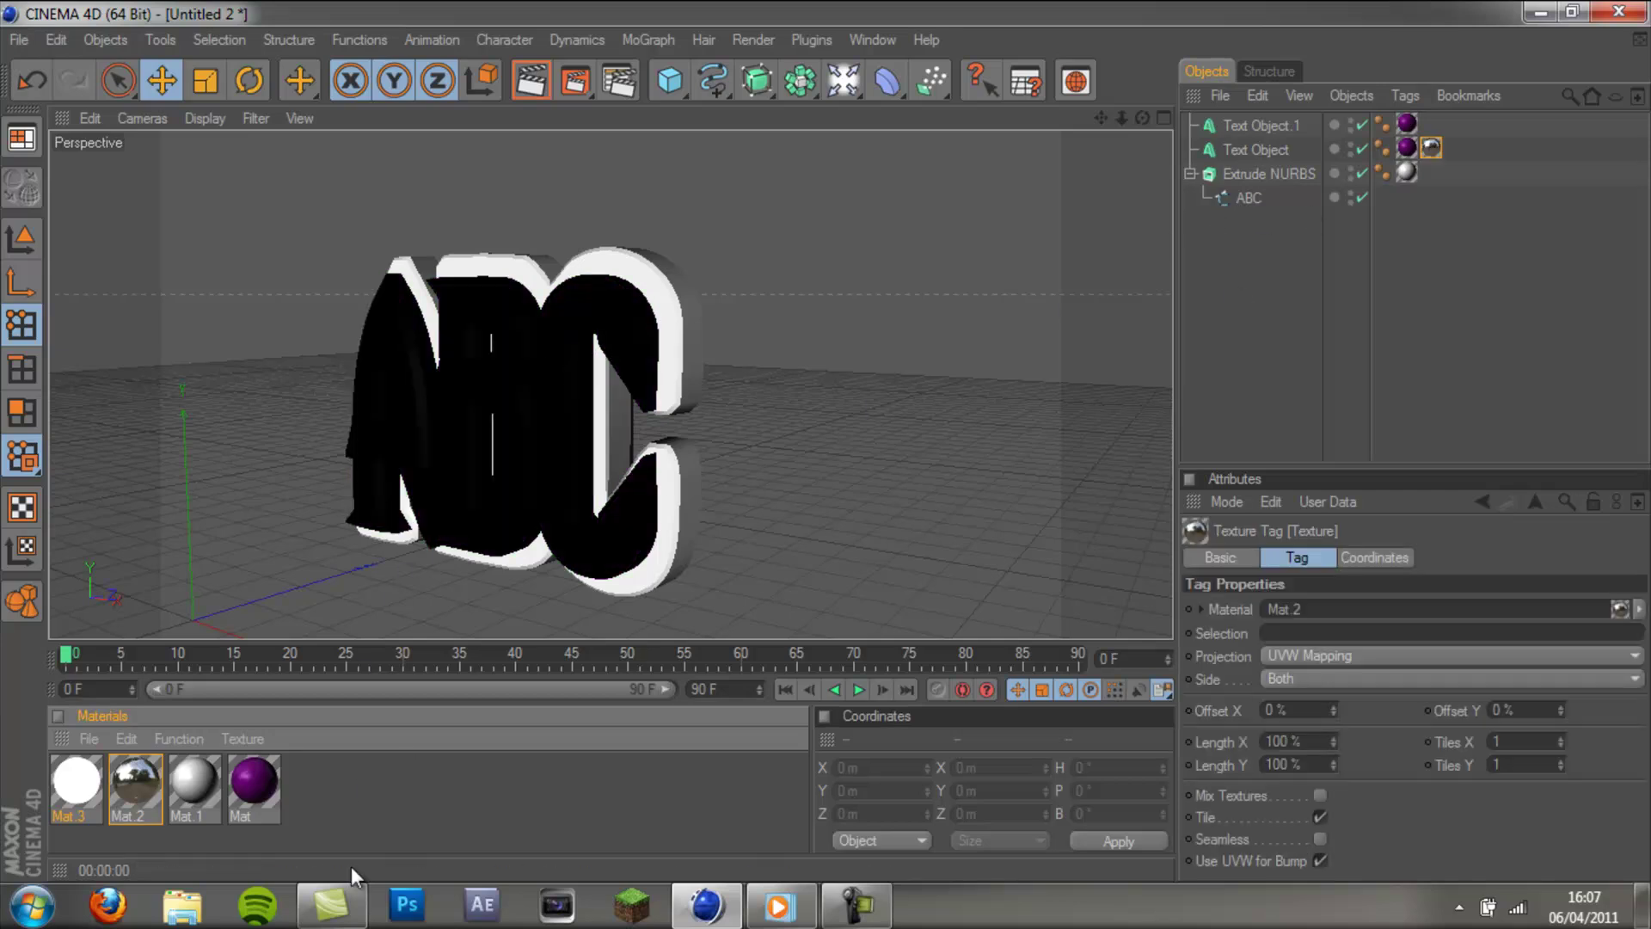
{"action": "left_click_drag", "start_coordinate": [131, 779], "coordinate": [1272, 172]}
{"action": "left_click_drag", "start_coordinate": [147, 774], "coordinate": [1256, 117]}
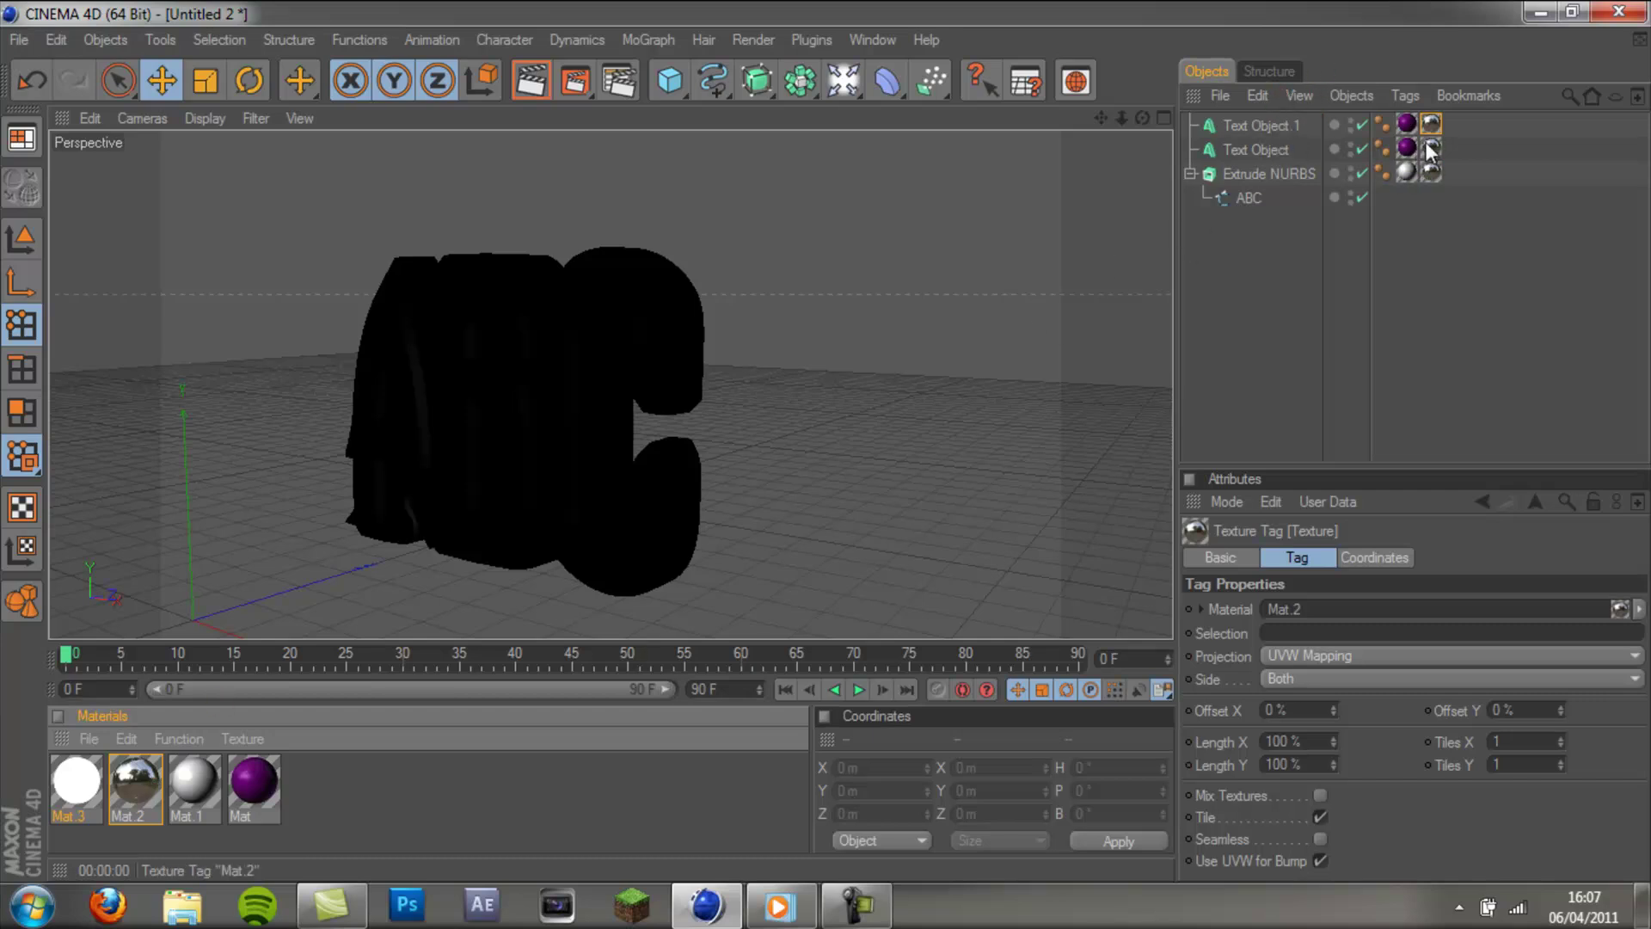
{"action": "left_click", "coordinate": [1410, 213]}
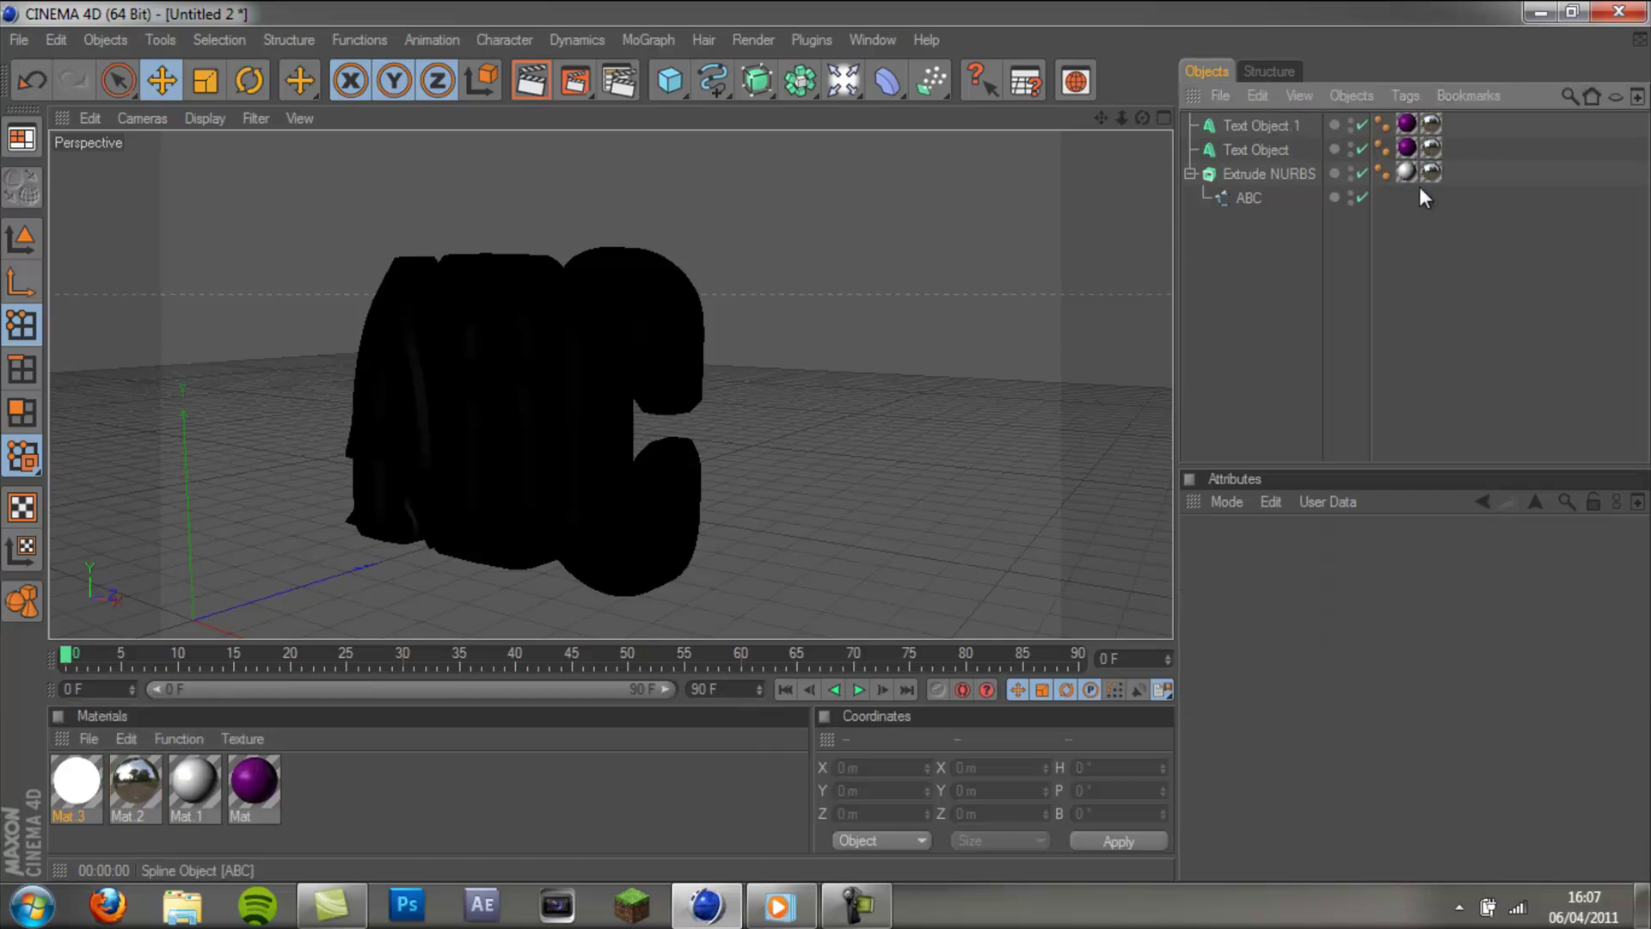
Restrict all three Mat.2 texture tags to selection R1 and render the view to check the front rounding.
{"action": "left_click", "coordinate": [1431, 123]}
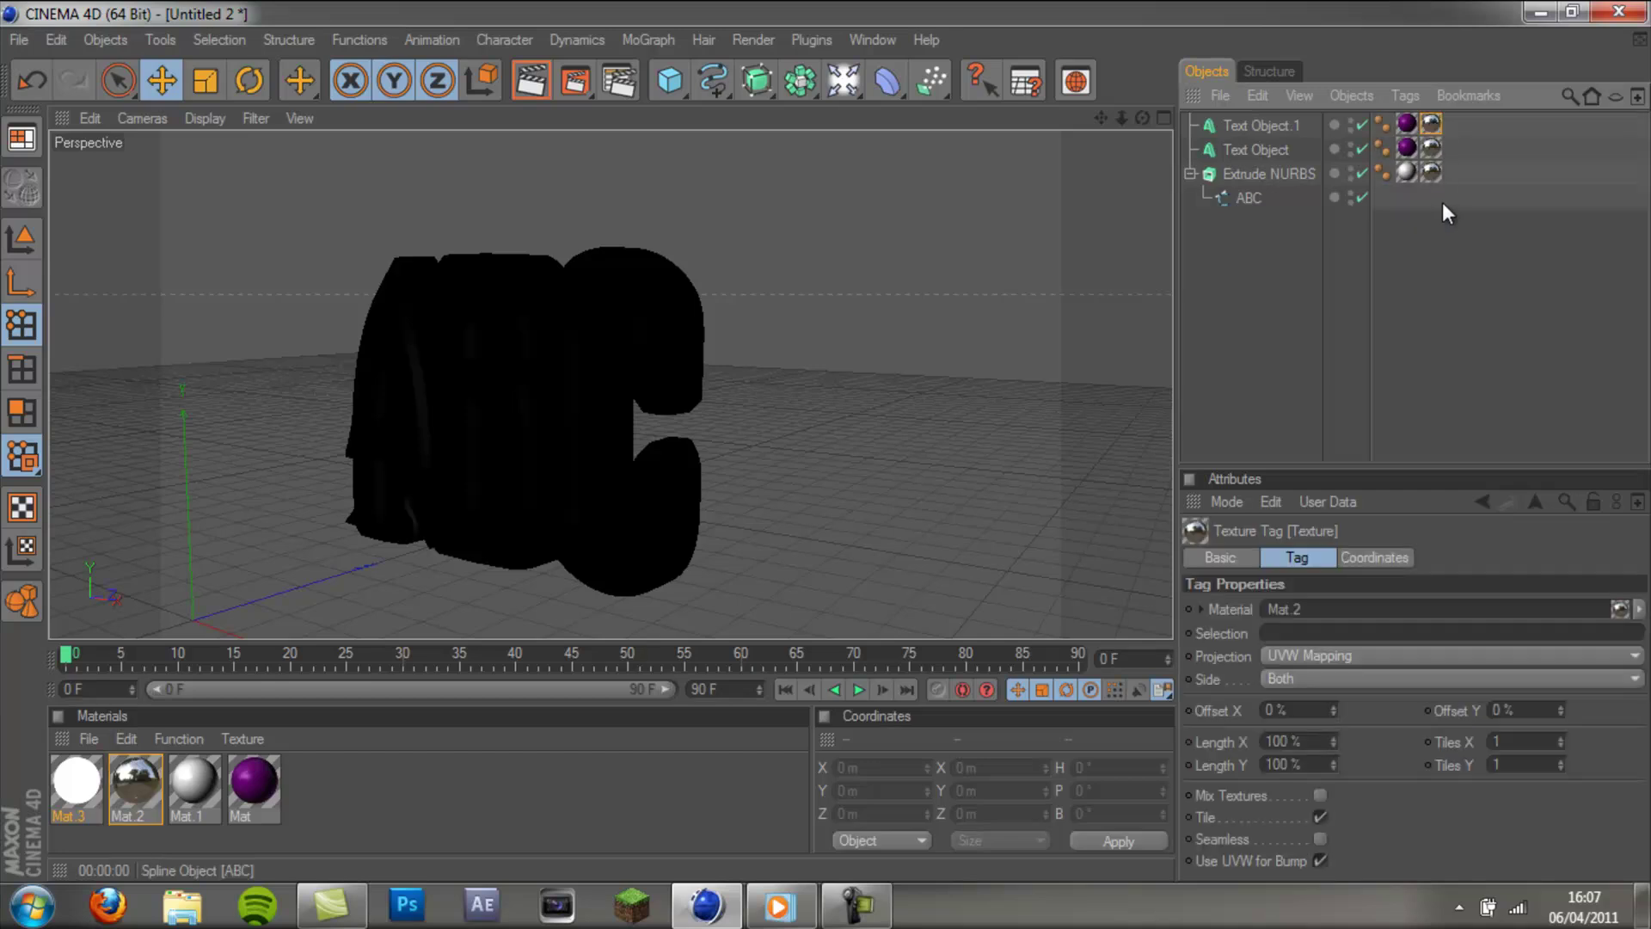
{"action": "left_click", "coordinate": [1430, 172], "text": "shift"}
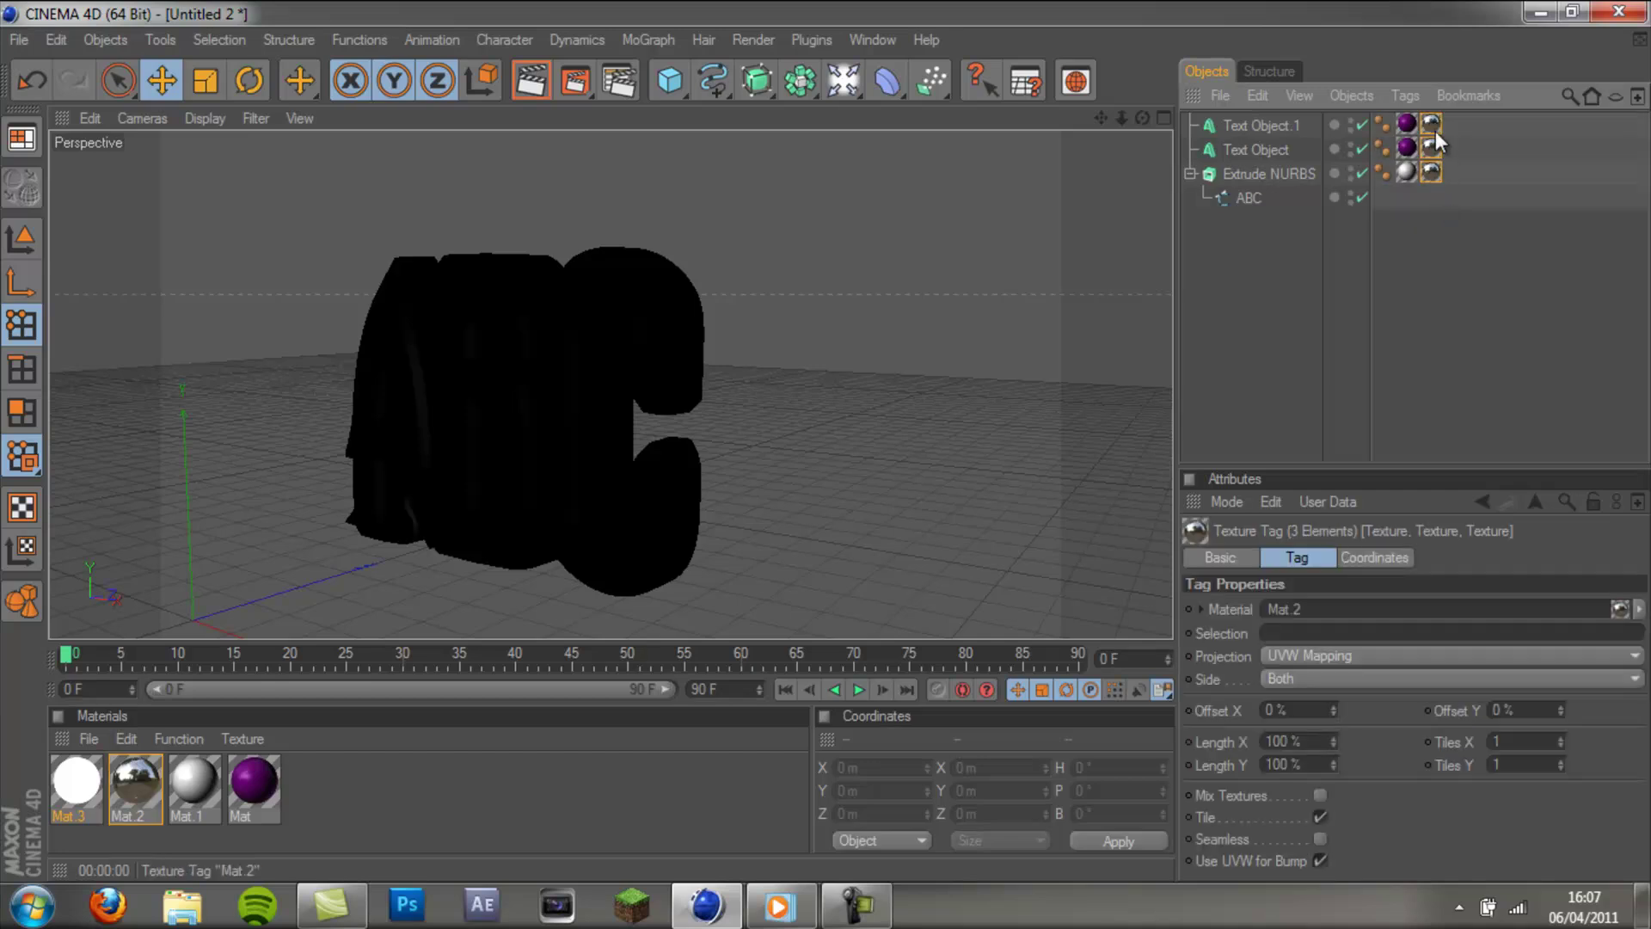
{"action": "left_click", "coordinate": [1271, 633]}
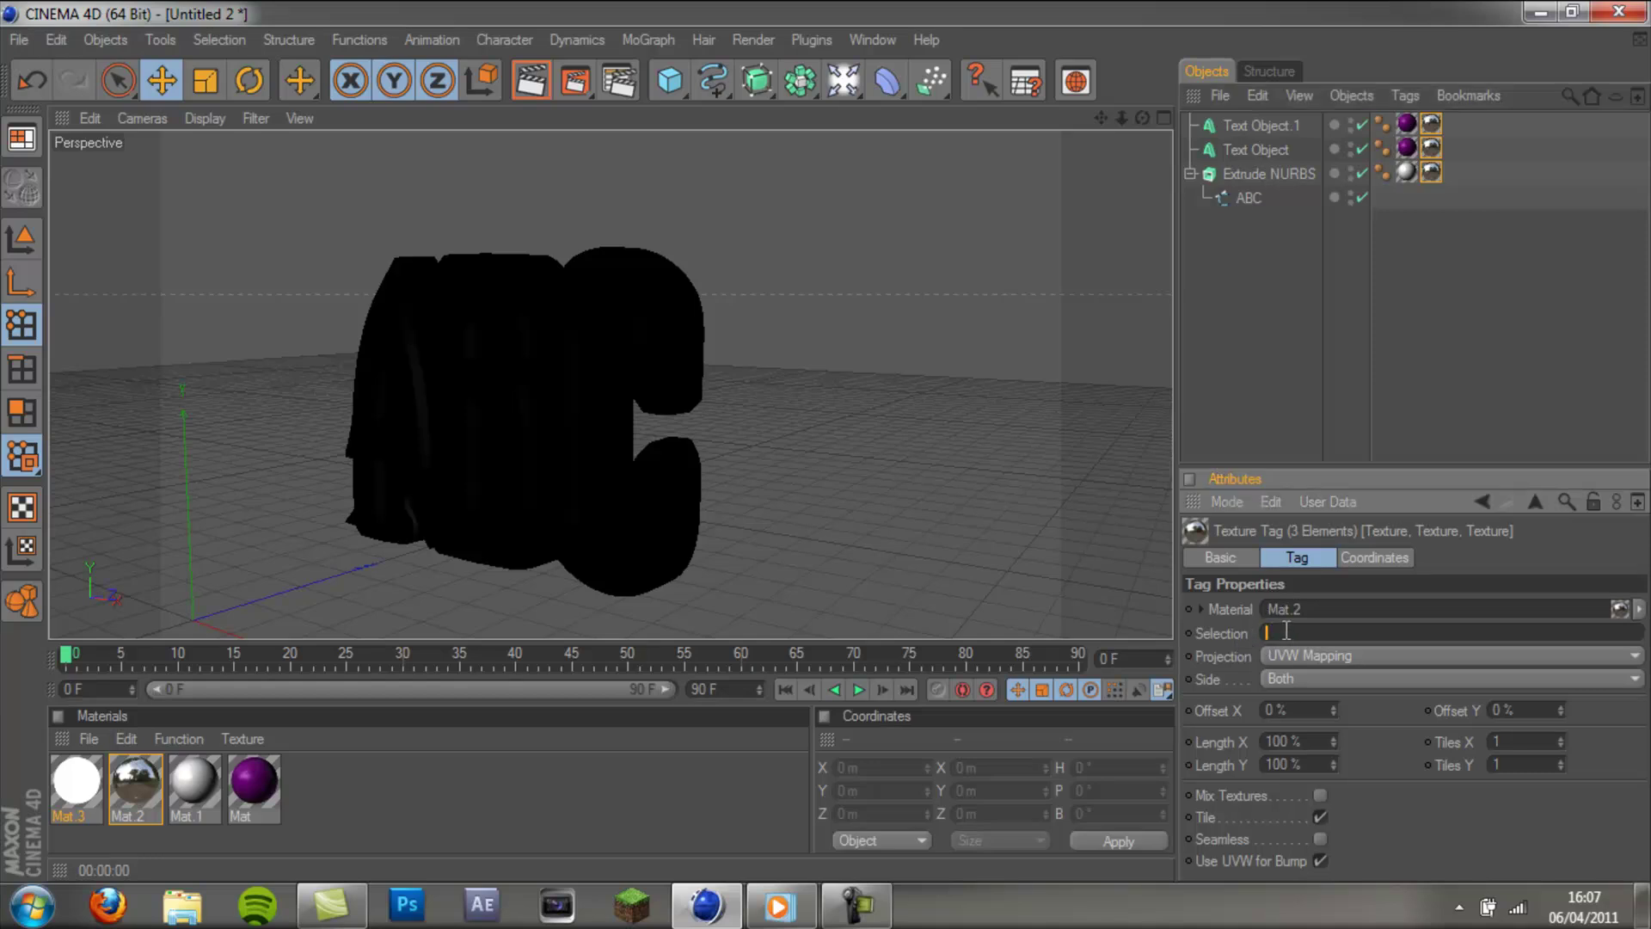
{"action": "key", "text": "Caps_Lock"}
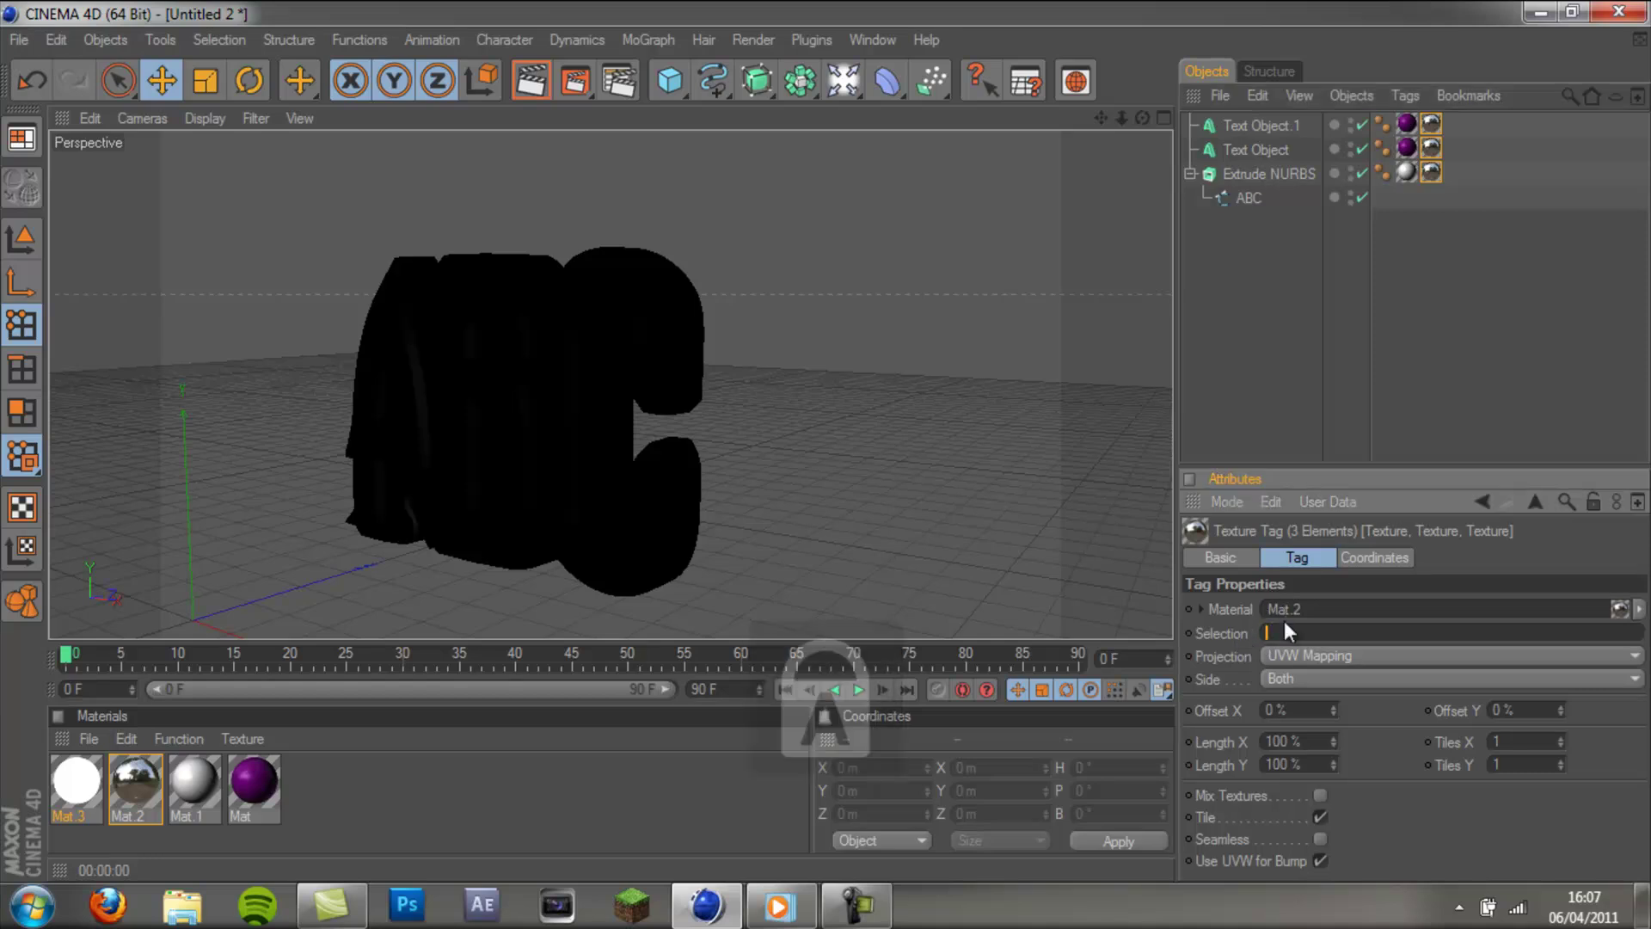
{"action": "type", "text": "R1"}
{"action": "key", "text": "Return"}
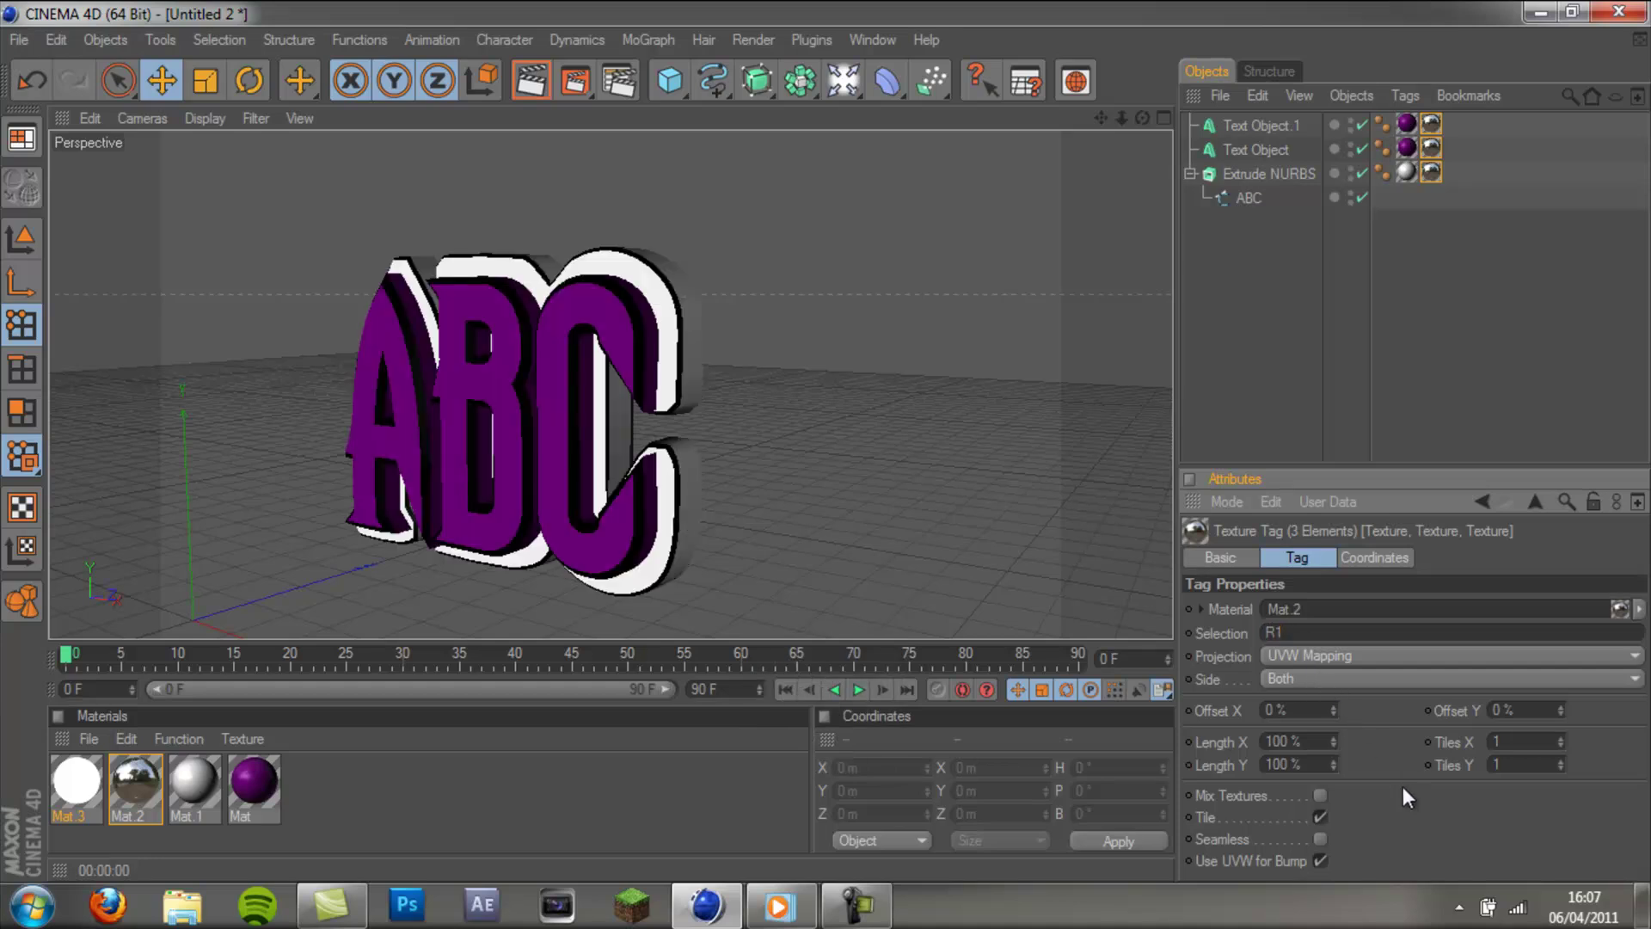
{"action": "left_click", "coordinate": [531, 81]}
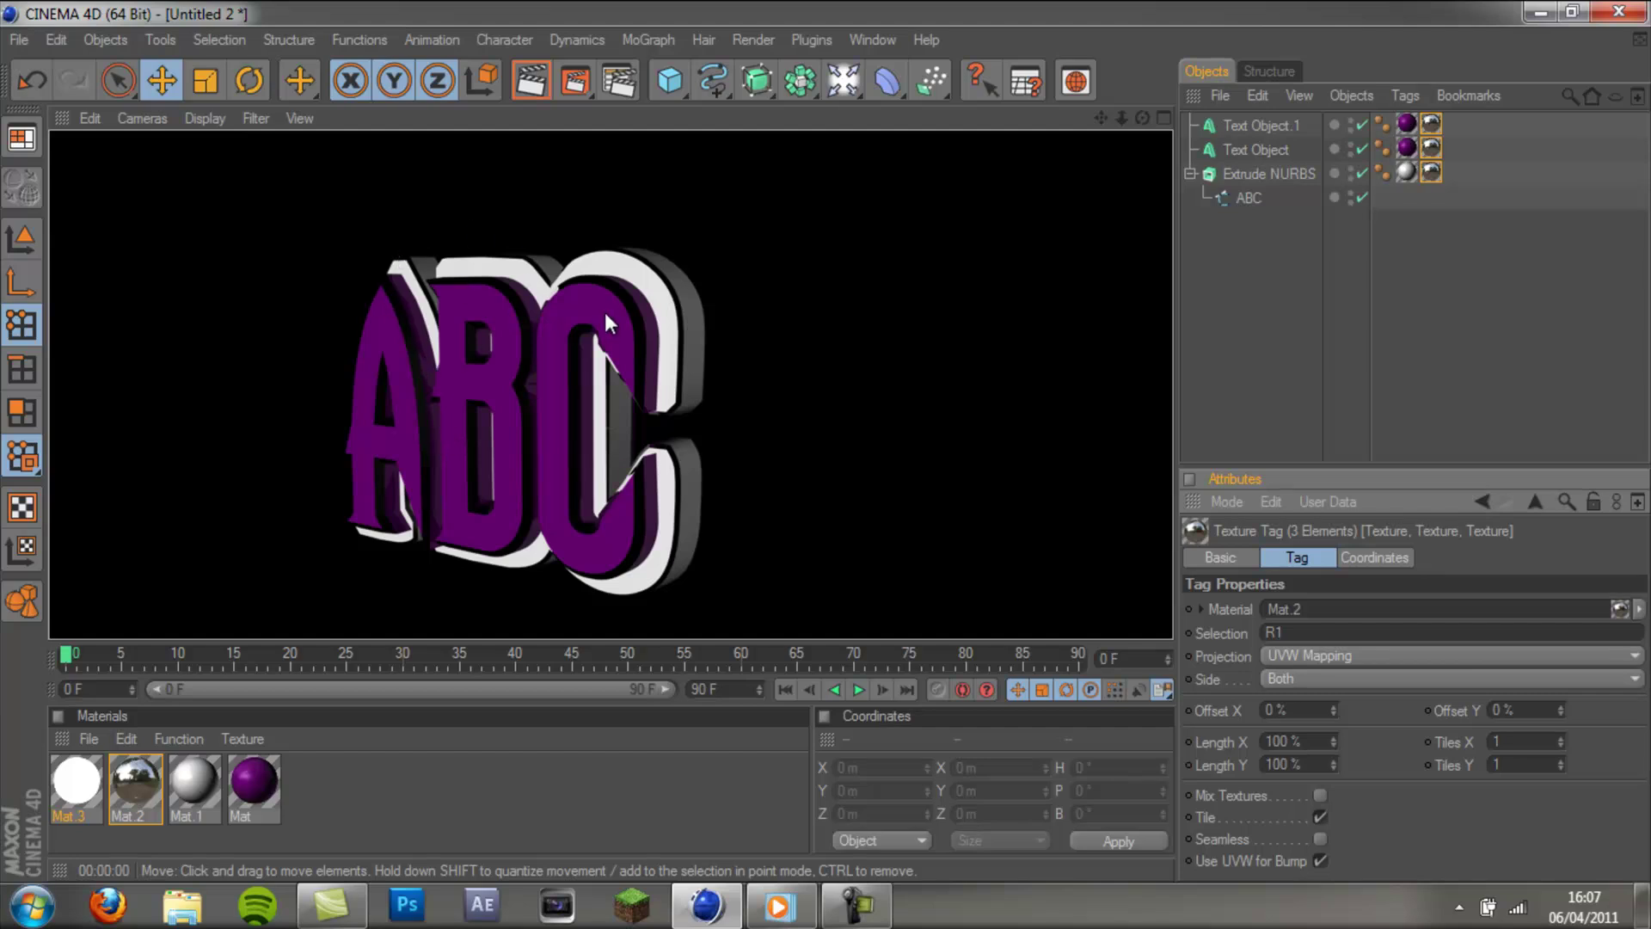
{"action": "left_click", "coordinate": [1048, 402]}
Duplicate the three Mat.2 texture tags so each text layer carries a second copy.
{"action": "left_click", "coordinate": [1307, 633]}
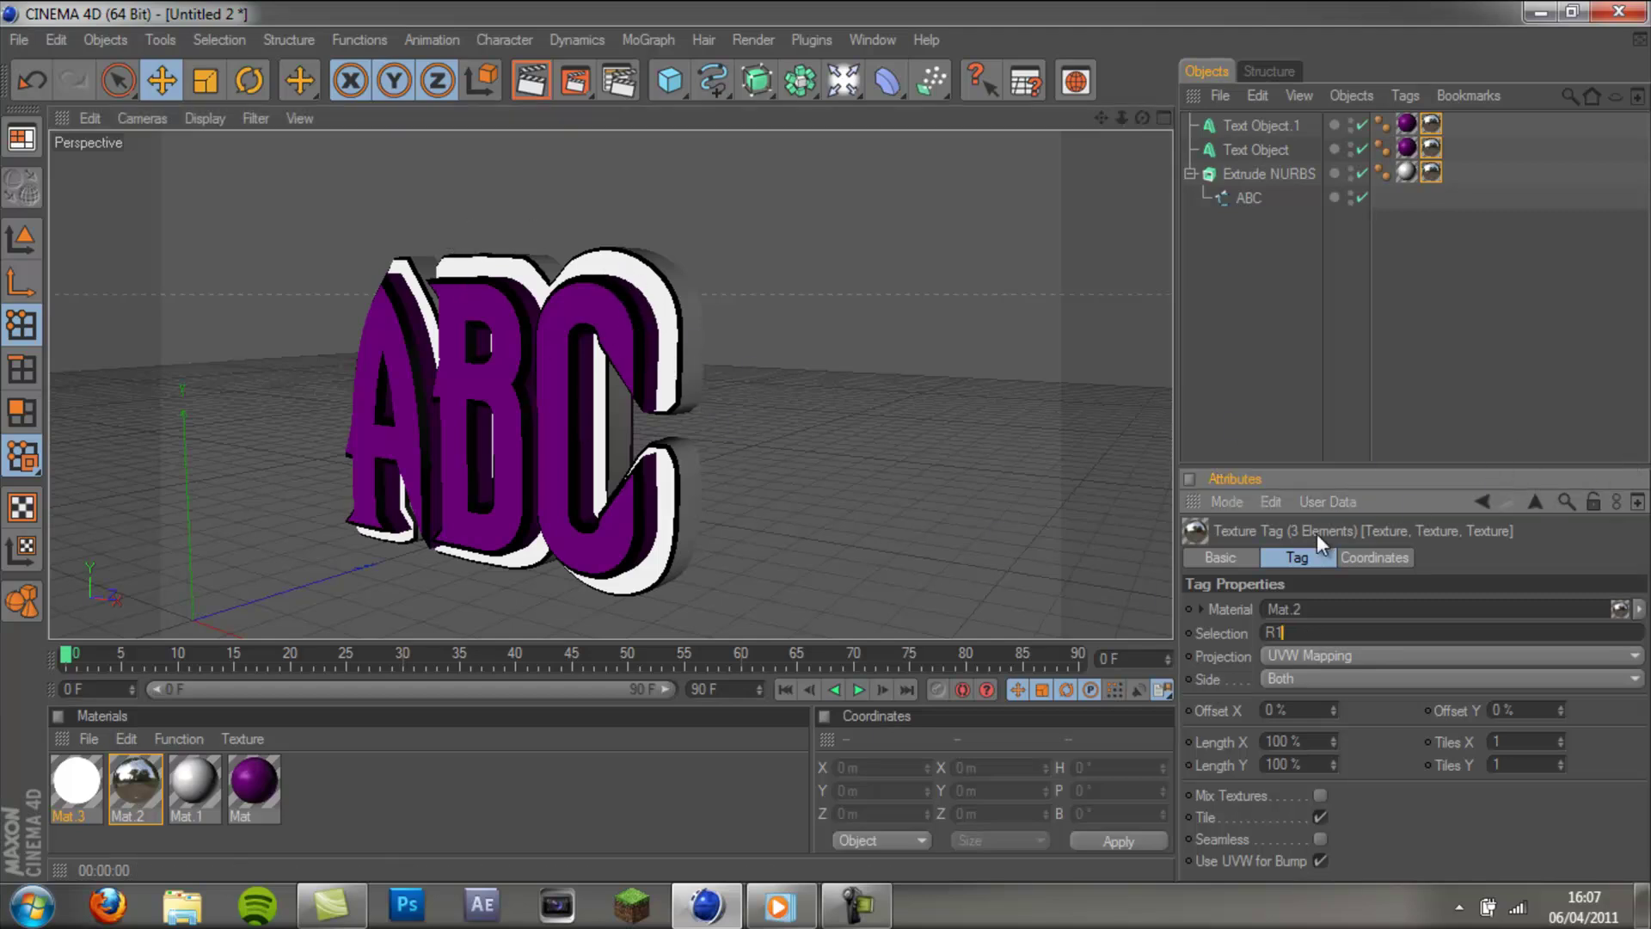
{"action": "left_click", "coordinate": [1513, 188]}
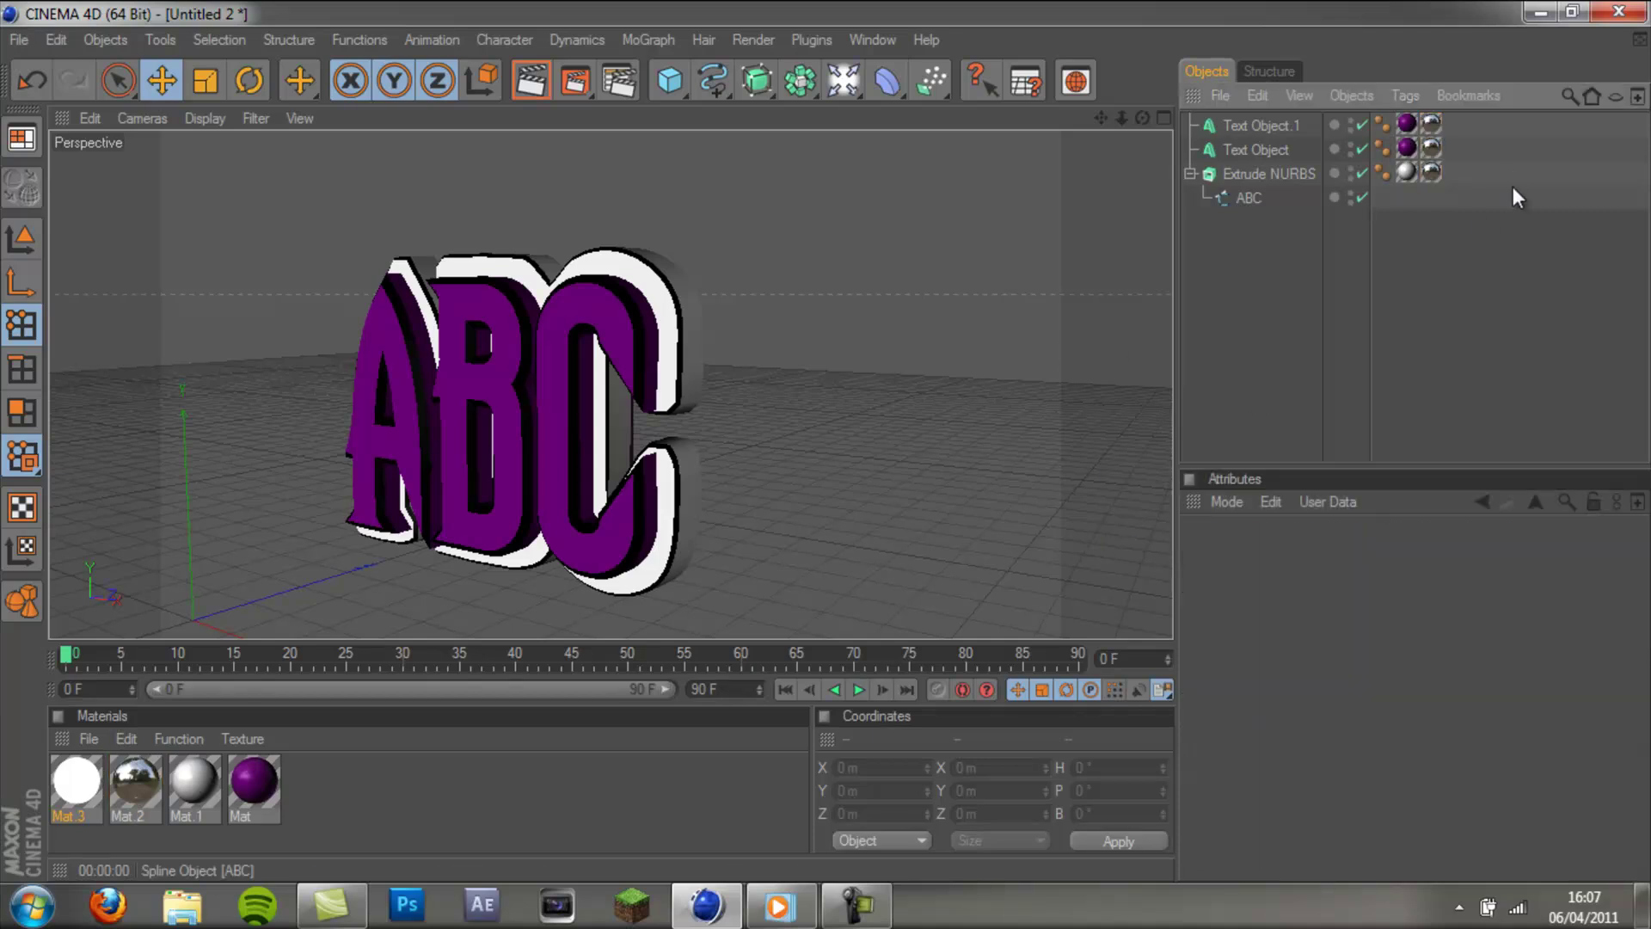
{"action": "left_click", "coordinate": [1430, 173]}
{"action": "left_click", "coordinate": [1430, 149], "text": "shift"}
{"action": "left_click", "coordinate": [1430, 124], "text": "shift"}
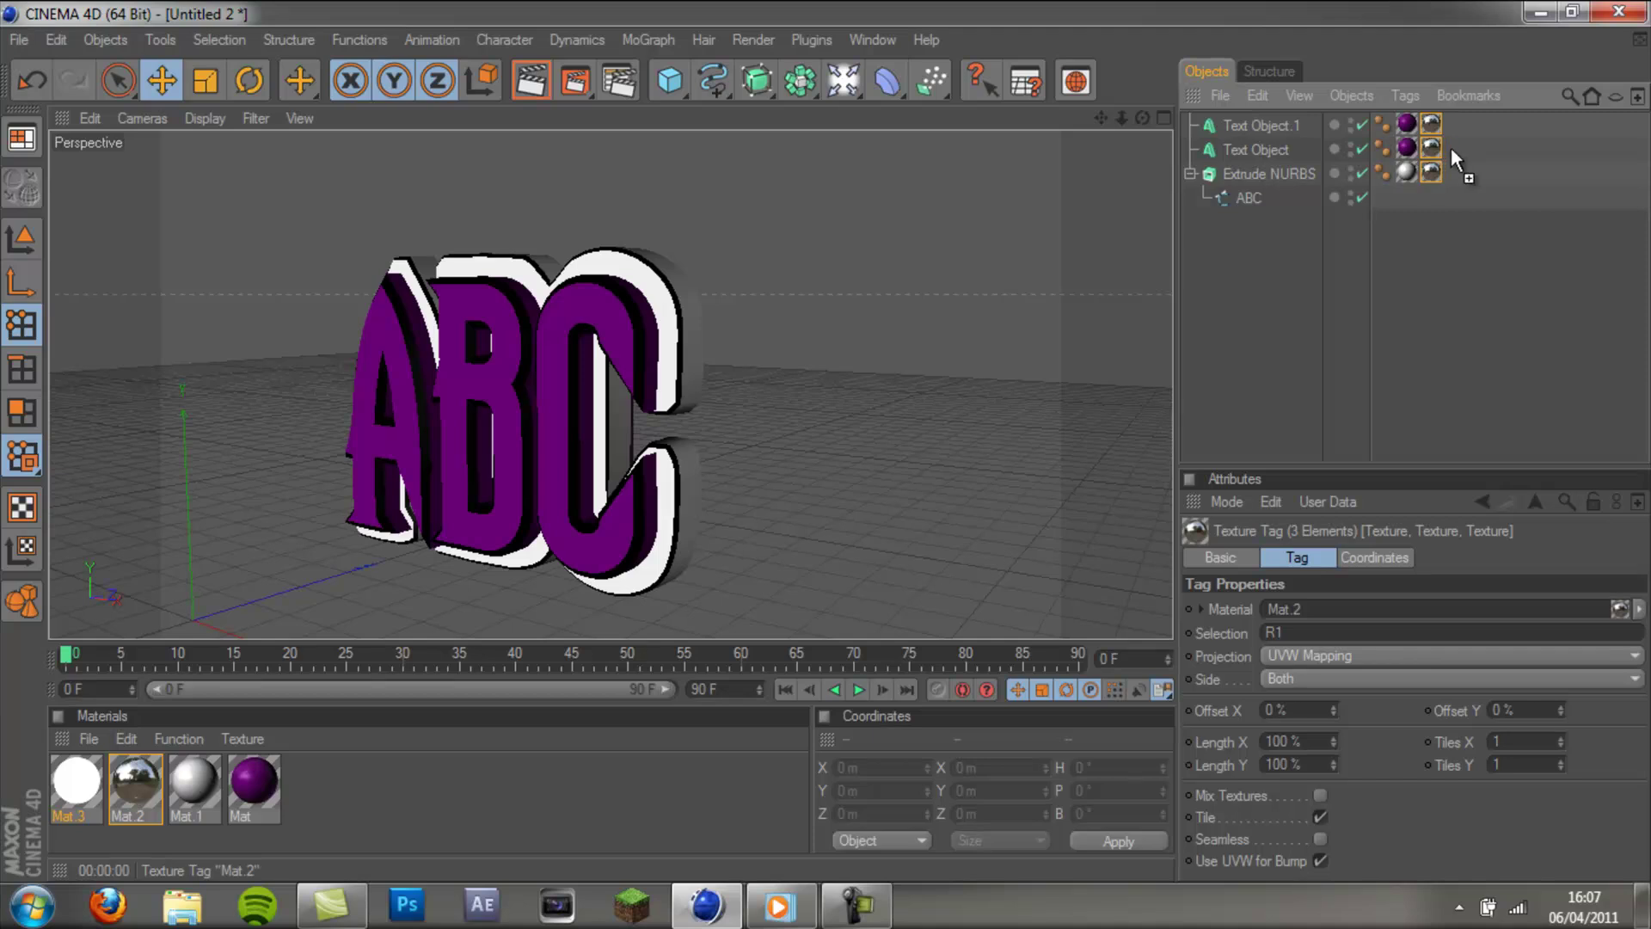
{"action": "mouse_move", "coordinate": [1451, 147]}
{"action": "left_mouse_down", "text": "ctrl"}
{"action": "mouse_move", "coordinate": [1463, 123]}
{"action": "mouse_move", "coordinate": [1453, 167]}
{"action": "left_mouse_up", "text": "ctrl"}
{"action": "left_click", "coordinate": [1481, 148]}
{"action": "left_click", "coordinate": [1462, 215]}
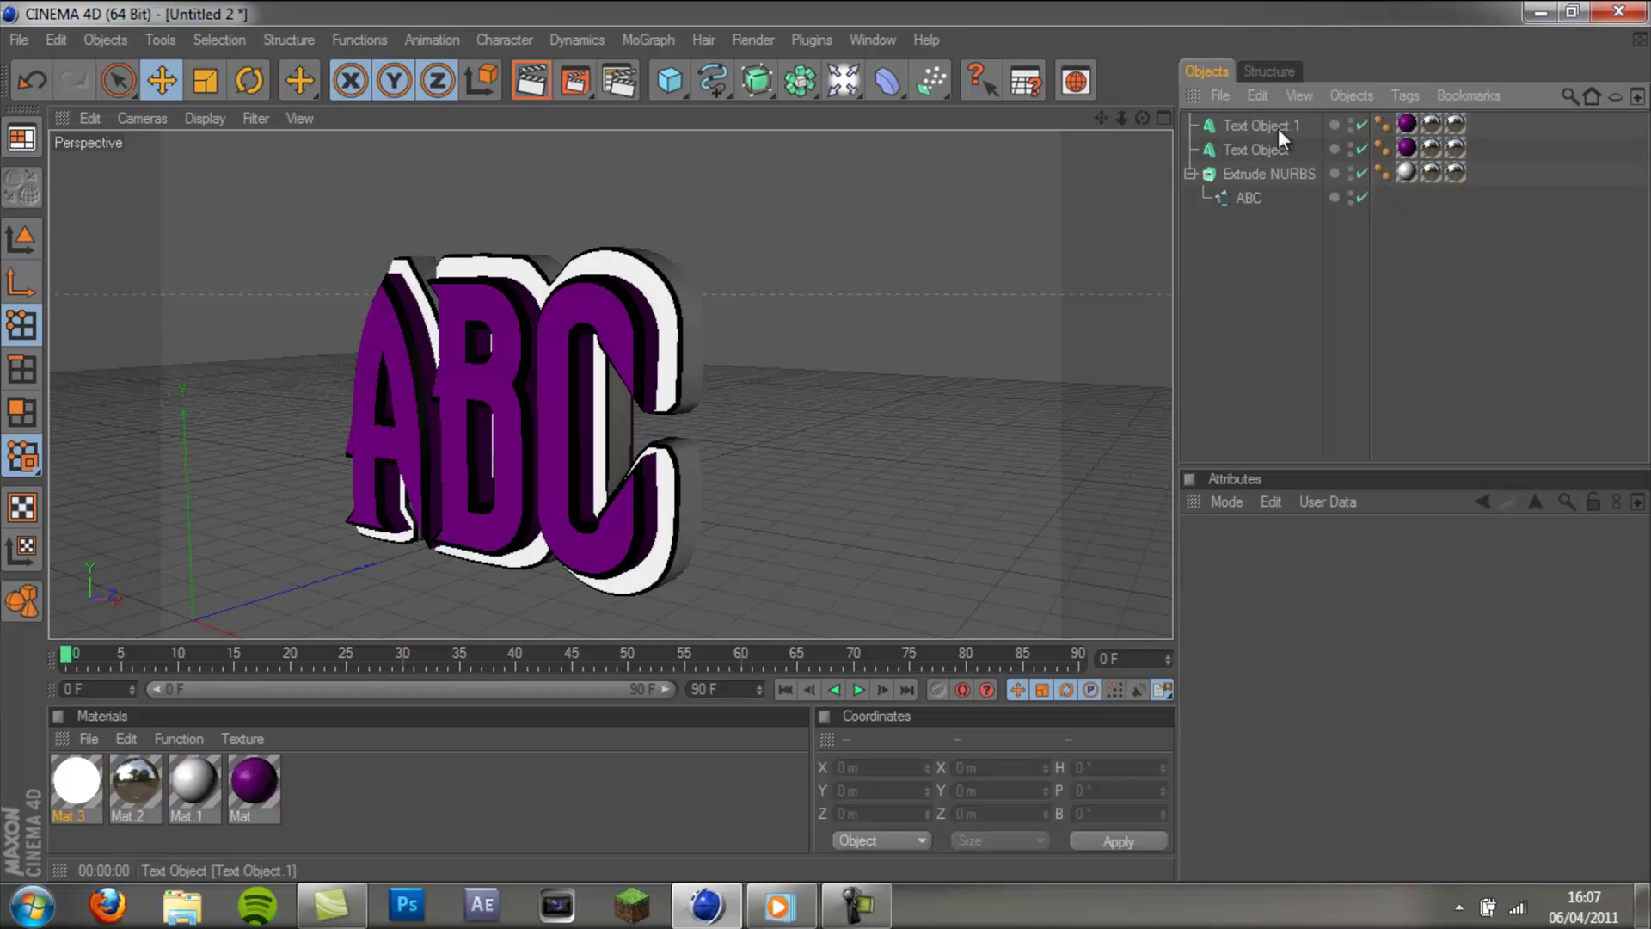
Set the selection of each duplicated Mat.2 texture tag to R2 on all three text layers.
{"action": "left_click", "coordinate": [1432, 123]}
{"action": "left_click", "coordinate": [1431, 148]}
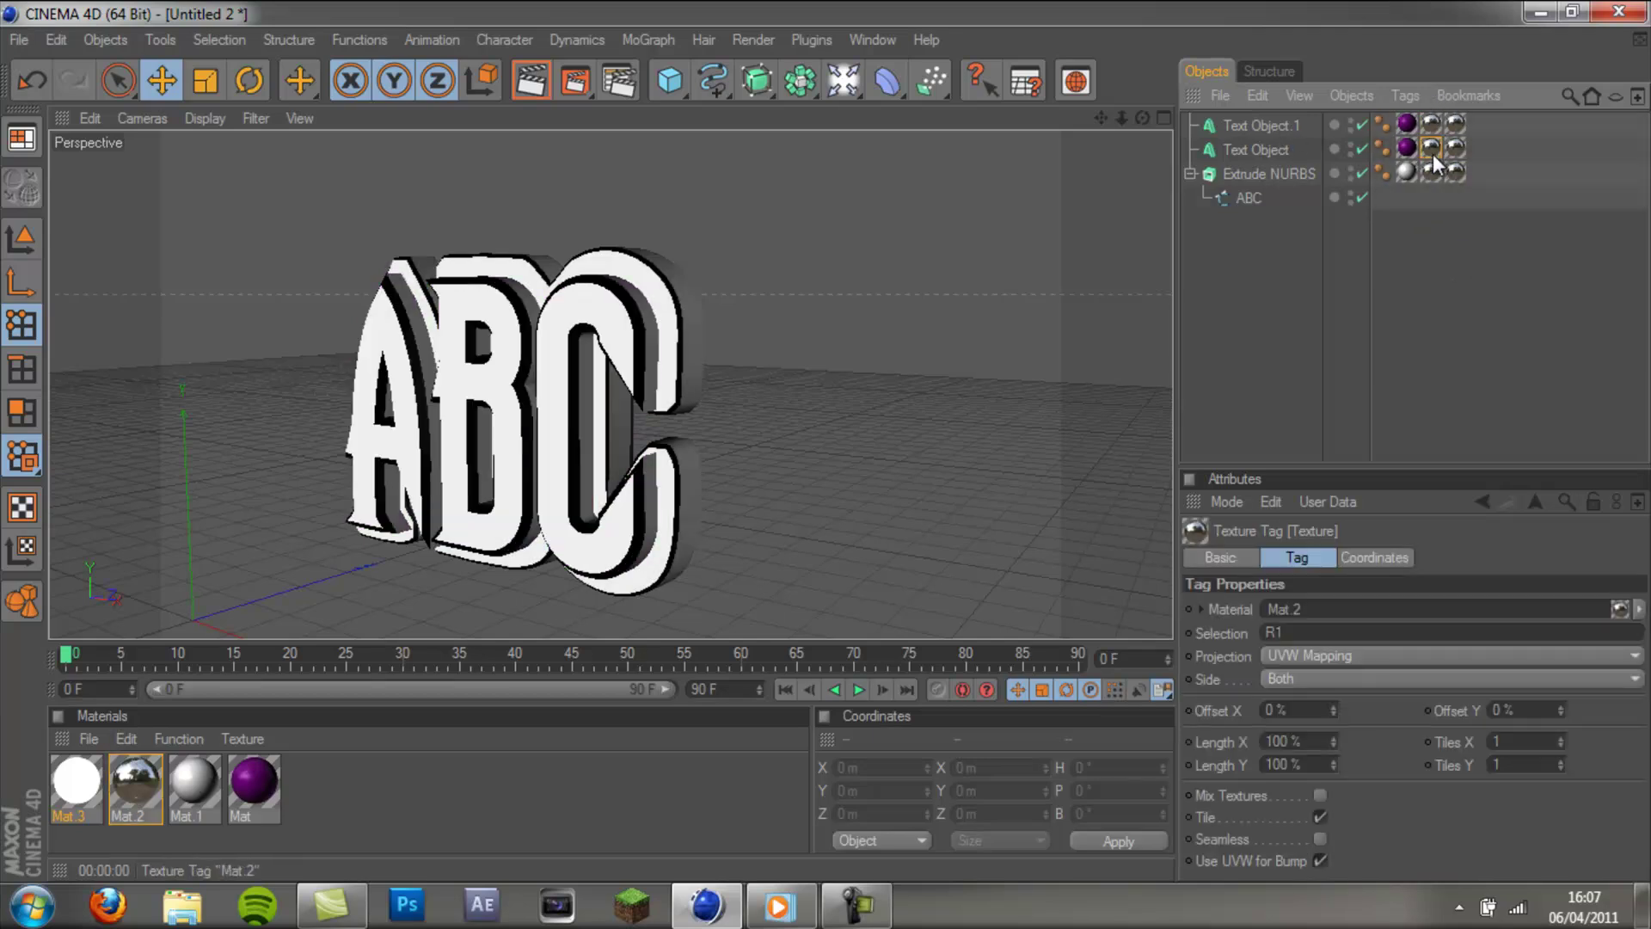
{"action": "left_click", "coordinate": [1434, 125]}
{"action": "left_click", "coordinate": [1434, 146]}
{"action": "left_click", "coordinate": [1431, 123]}
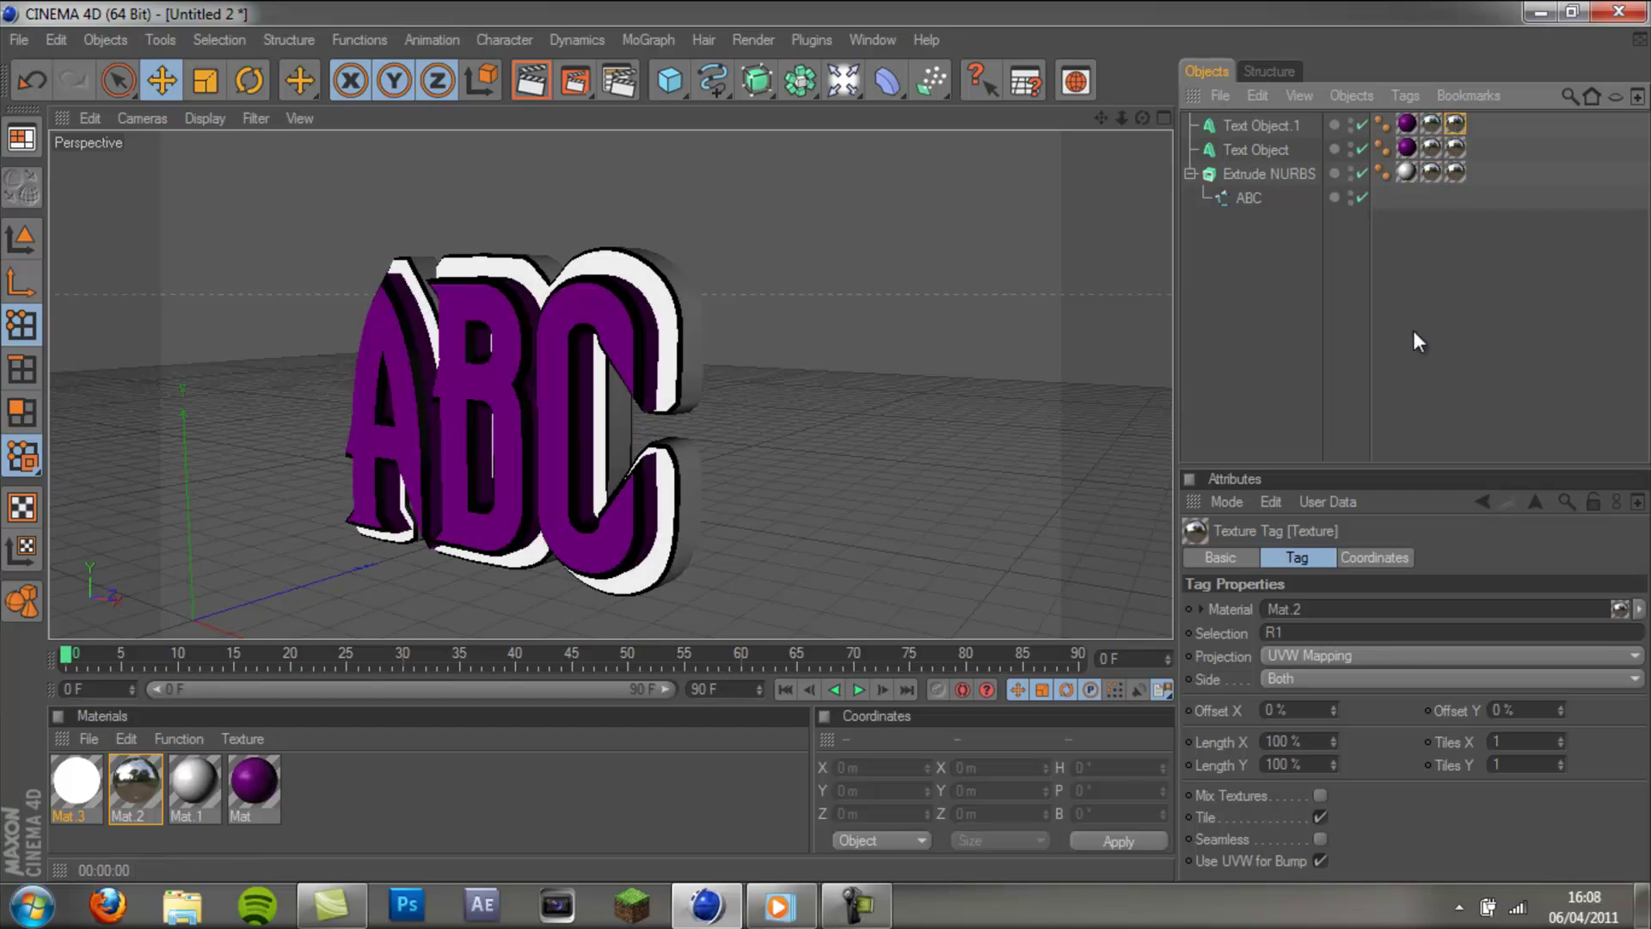
{"action": "left_click", "coordinate": [1296, 632]}
{"action": "key", "text": "BackSpace"}
{"action": "type", "text": "2"}
{"action": "left_click", "coordinate": [1455, 147]}
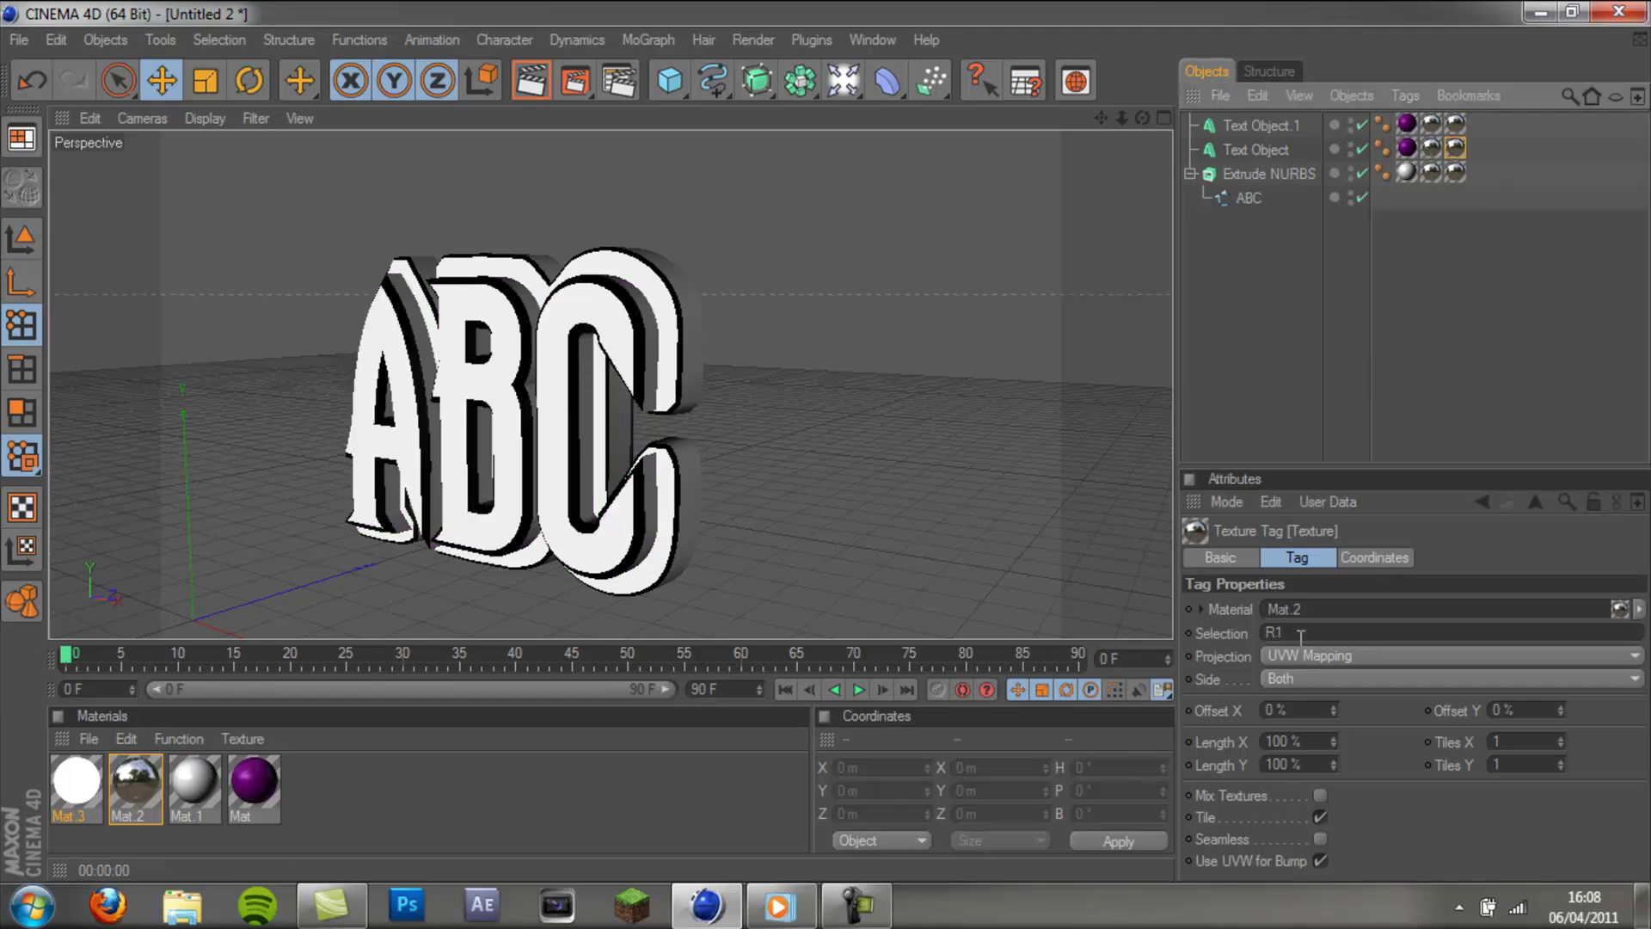
{"action": "left_click", "coordinate": [1303, 633]}
{"action": "left_click", "coordinate": [1455, 172]}
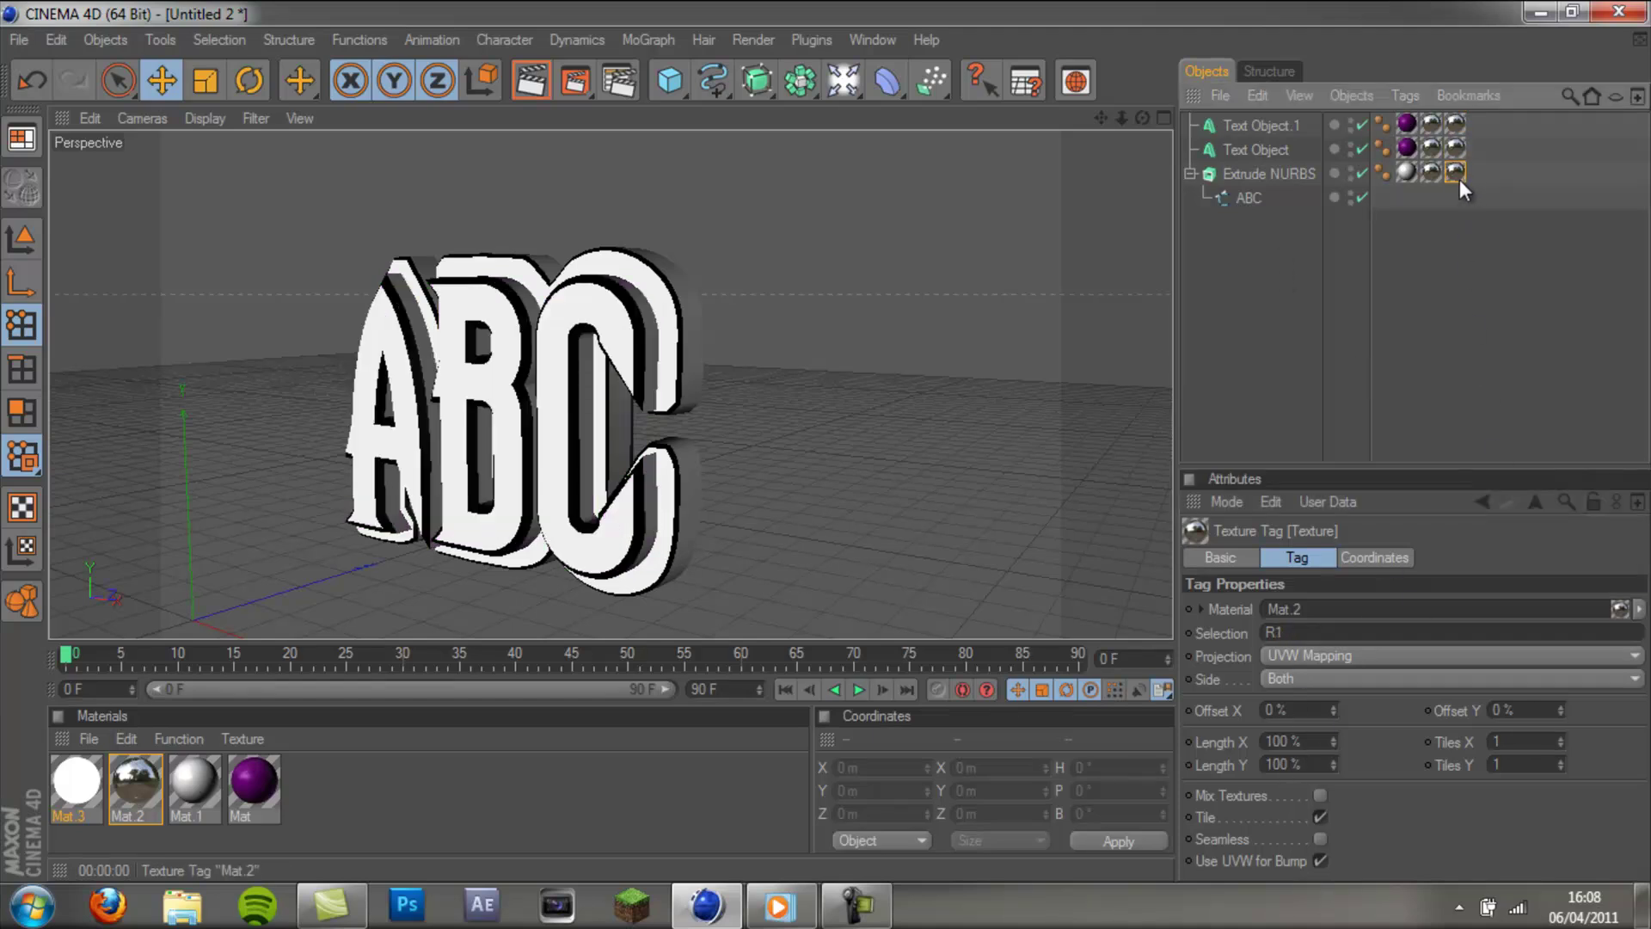
{"action": "left_click", "coordinate": [1306, 632]}
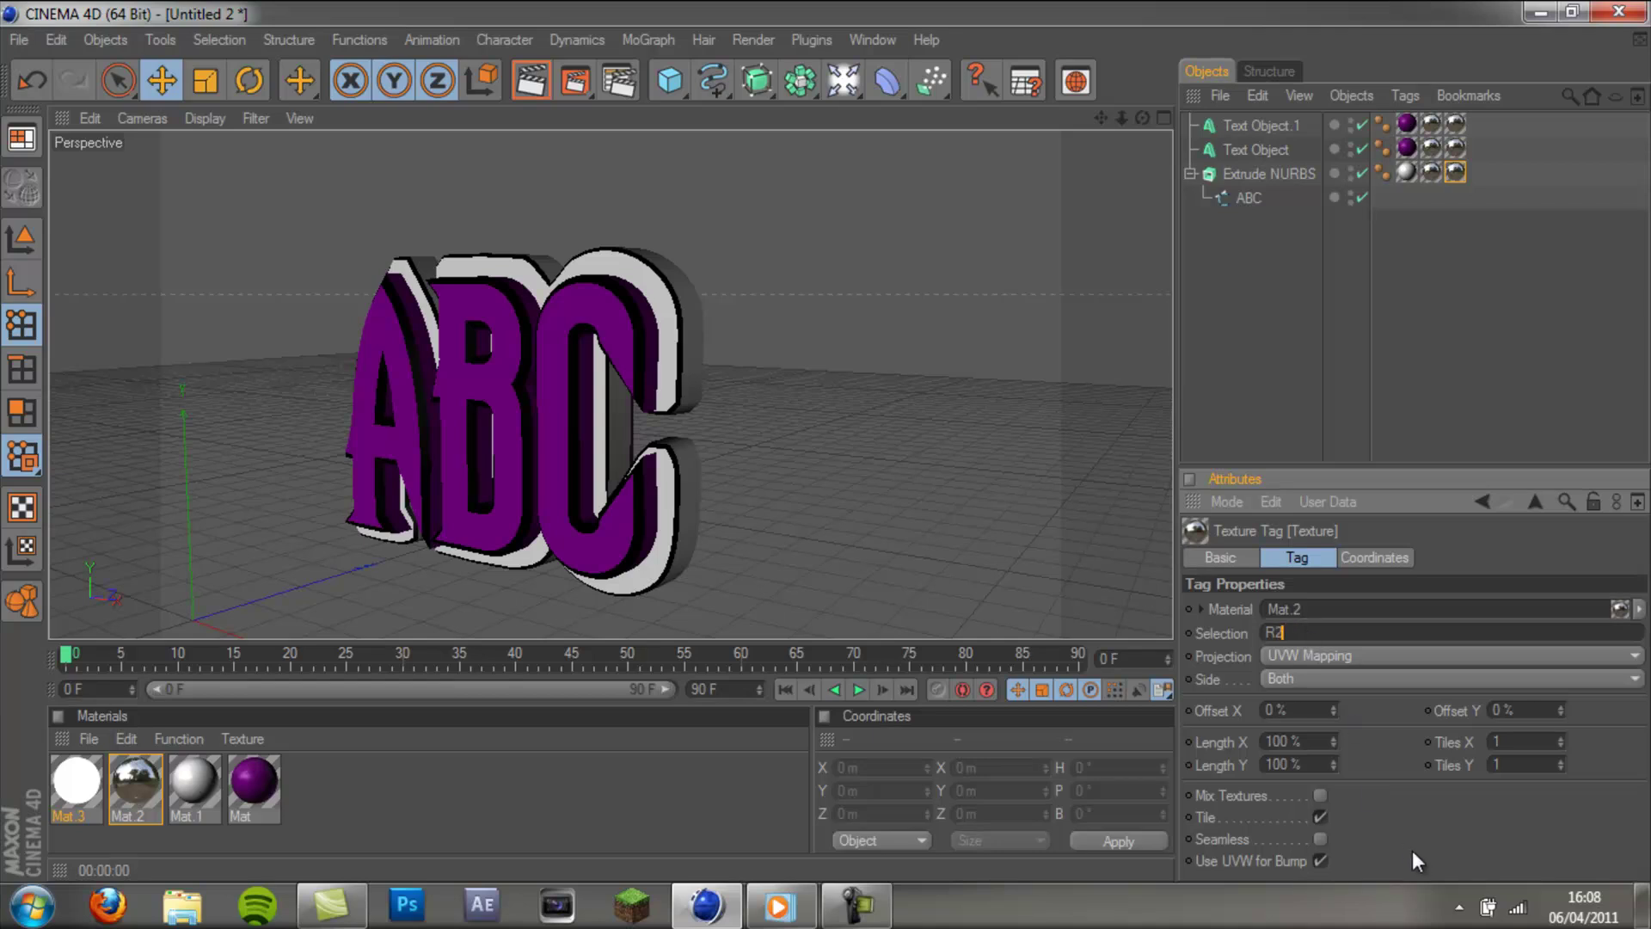
{"action": "key", "text": "Return"}
Render the view and inspect the material assignments on the front and back of the ABC text.
{"action": "left_click", "coordinate": [533, 82]}
{"action": "left_click", "coordinate": [709, 325]}
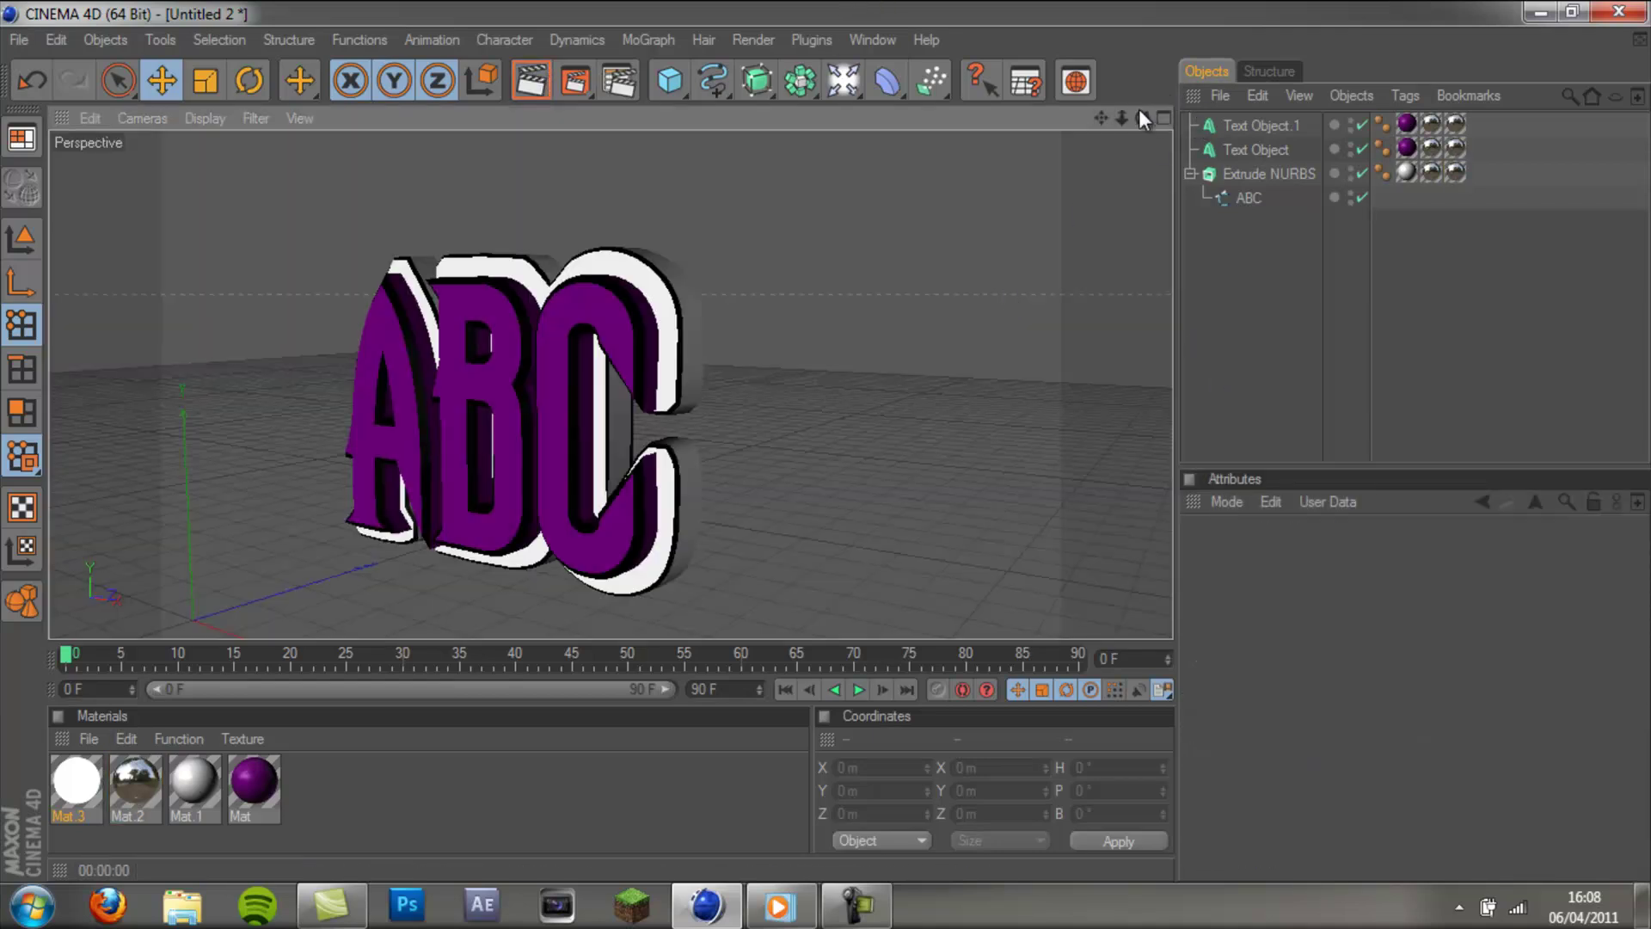
{"action": "left_click_drag", "start_coordinate": [1142, 118], "coordinate": [869, 436]}
{"action": "left_click_drag", "start_coordinate": [1142, 118], "coordinate": [827, 441]}
{"action": "left_click_drag", "start_coordinate": [1144, 118], "coordinate": [806, 97]}
{"action": "left_click", "coordinate": [530, 81]}
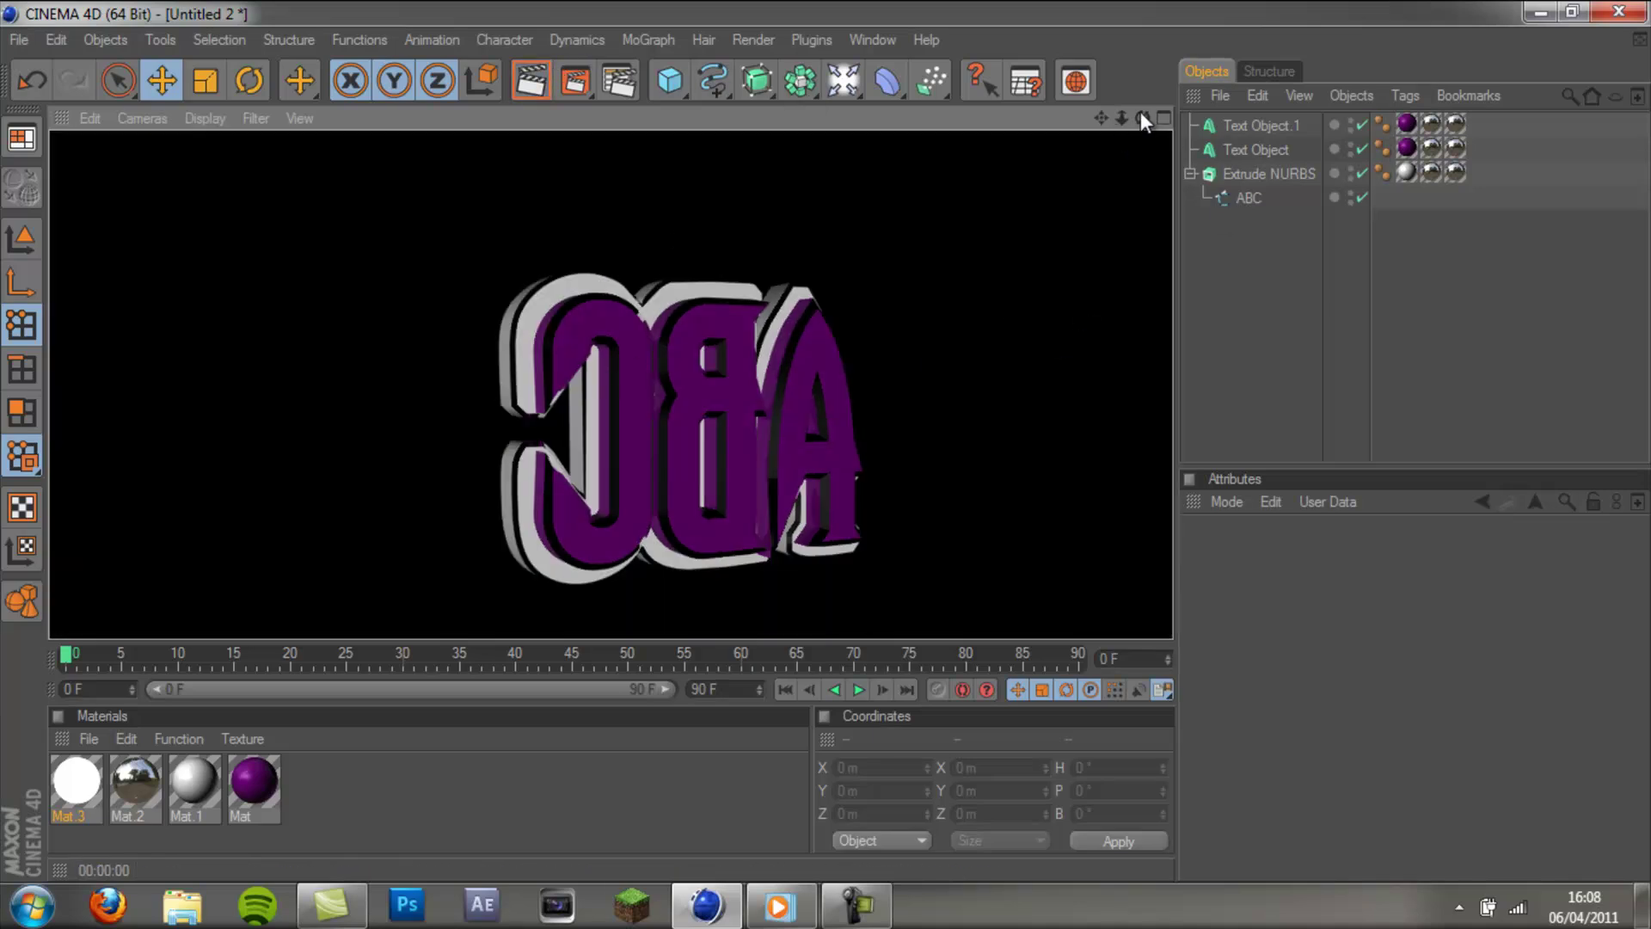
{"action": "left_click_drag", "start_coordinate": [1141, 115], "coordinate": [825, 441]}
{"action": "left_click_drag", "start_coordinate": [1117, 121], "coordinate": [748, 449]}
{"action": "left_click_drag", "start_coordinate": [1135, 121], "coordinate": [826, 444]}
{"action": "left_click_drag", "start_coordinate": [1101, 117], "coordinate": [825, 441]}
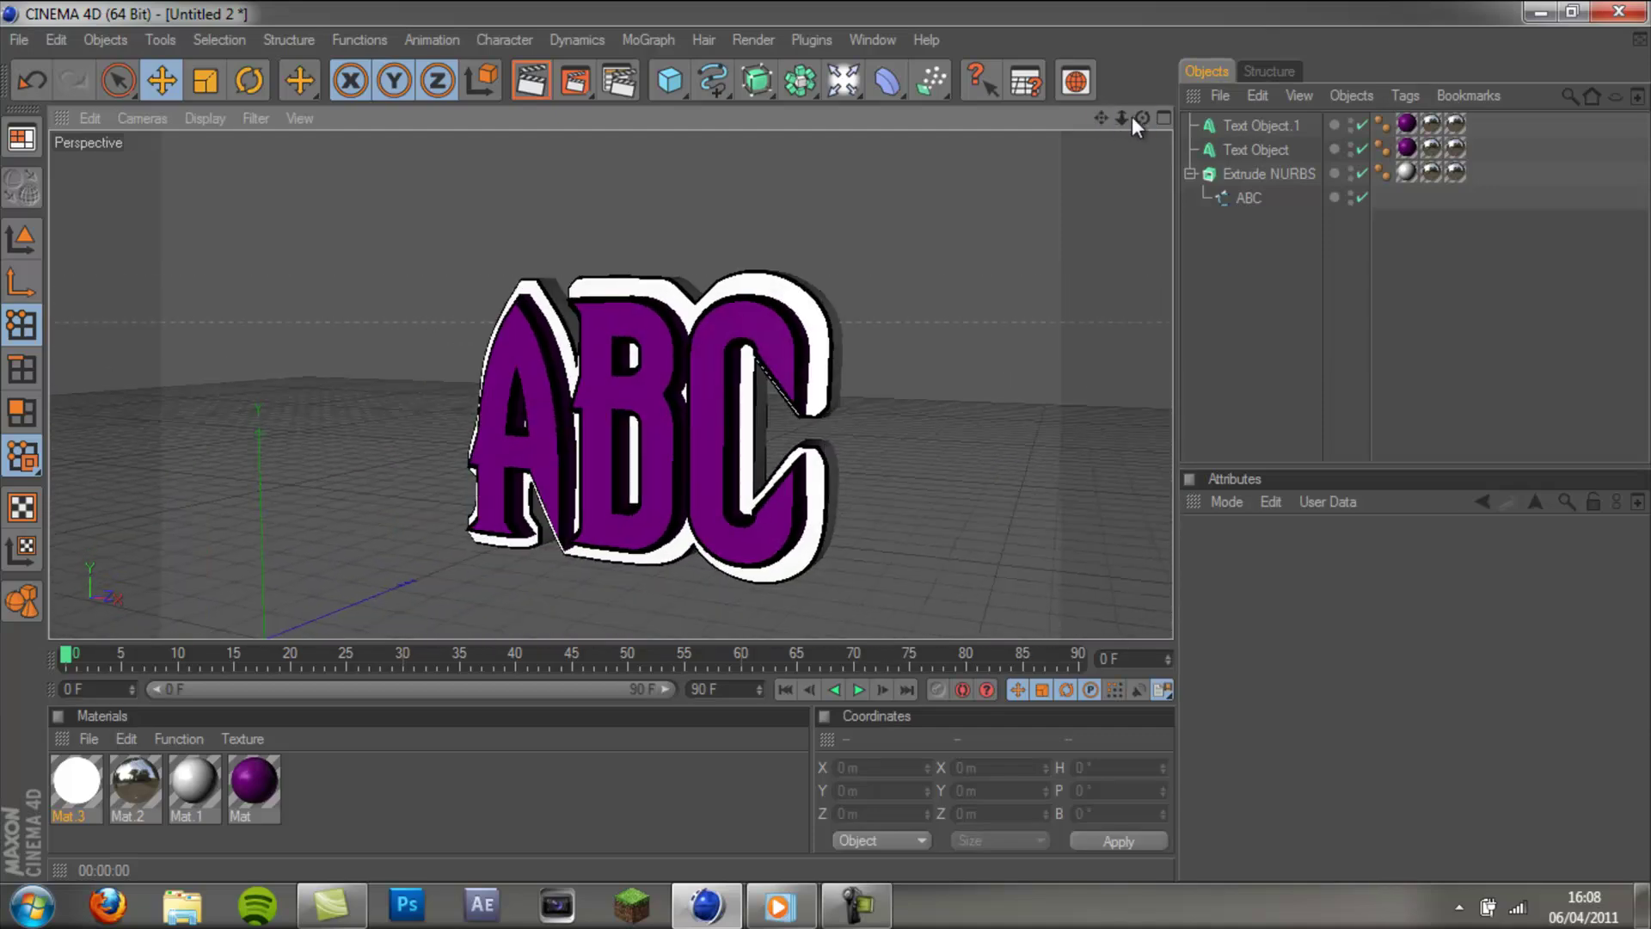
{"action": "left_click_drag", "start_coordinate": [1139, 117], "coordinate": [829, 439]}
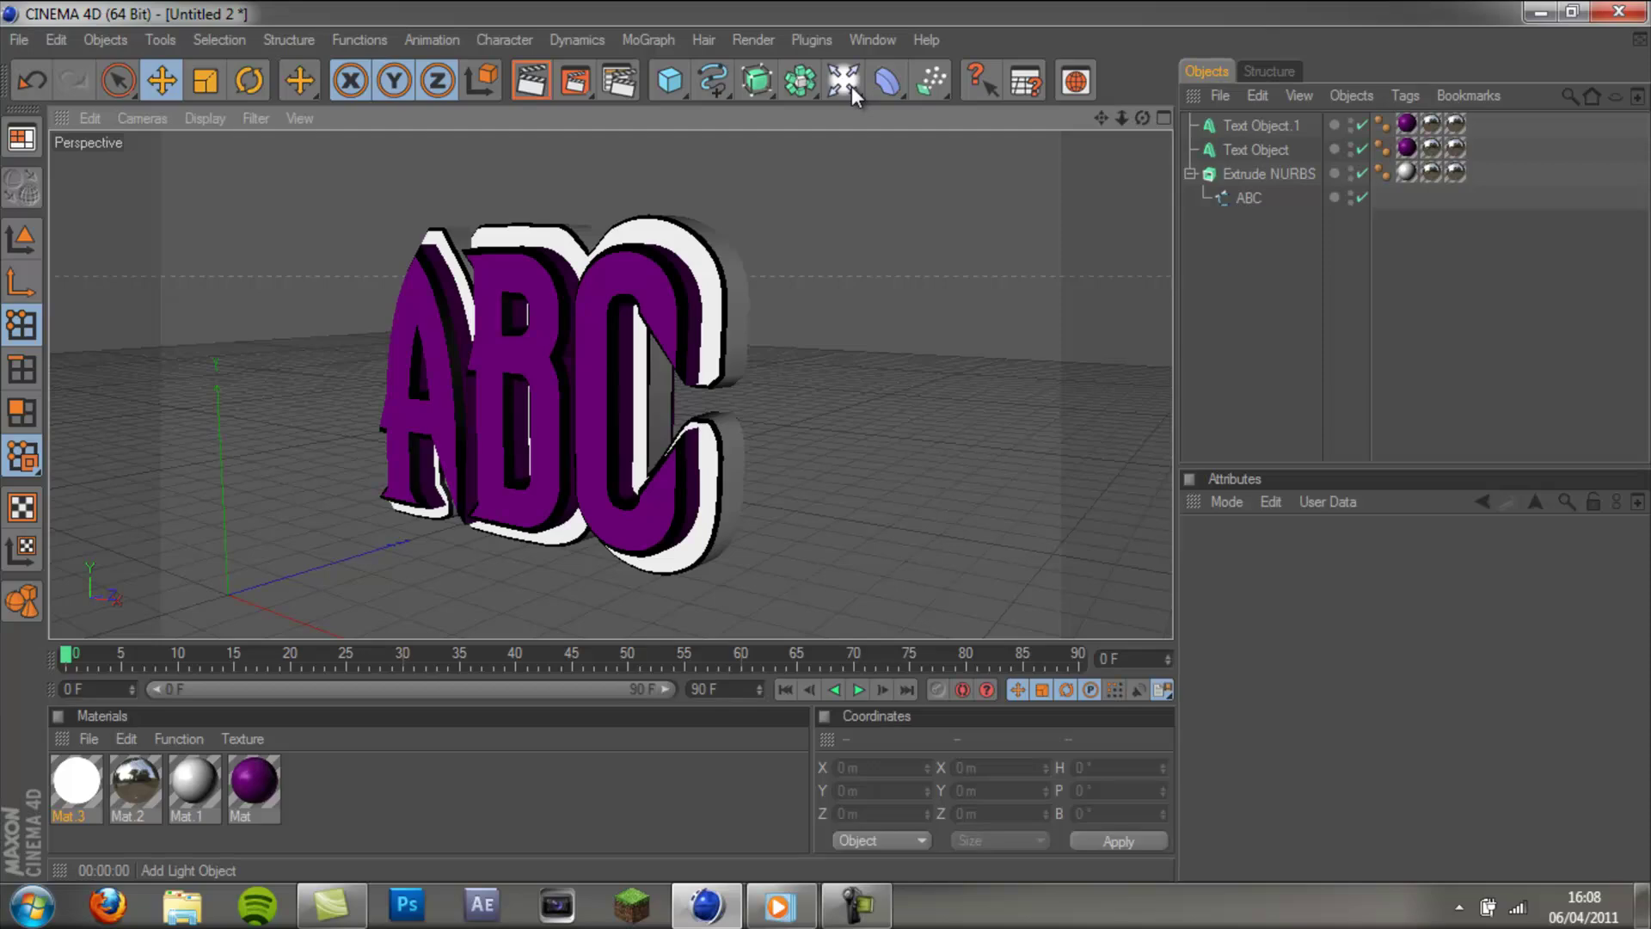
{"action": "left_click_drag", "start_coordinate": [1143, 118], "coordinate": [868, 395]}
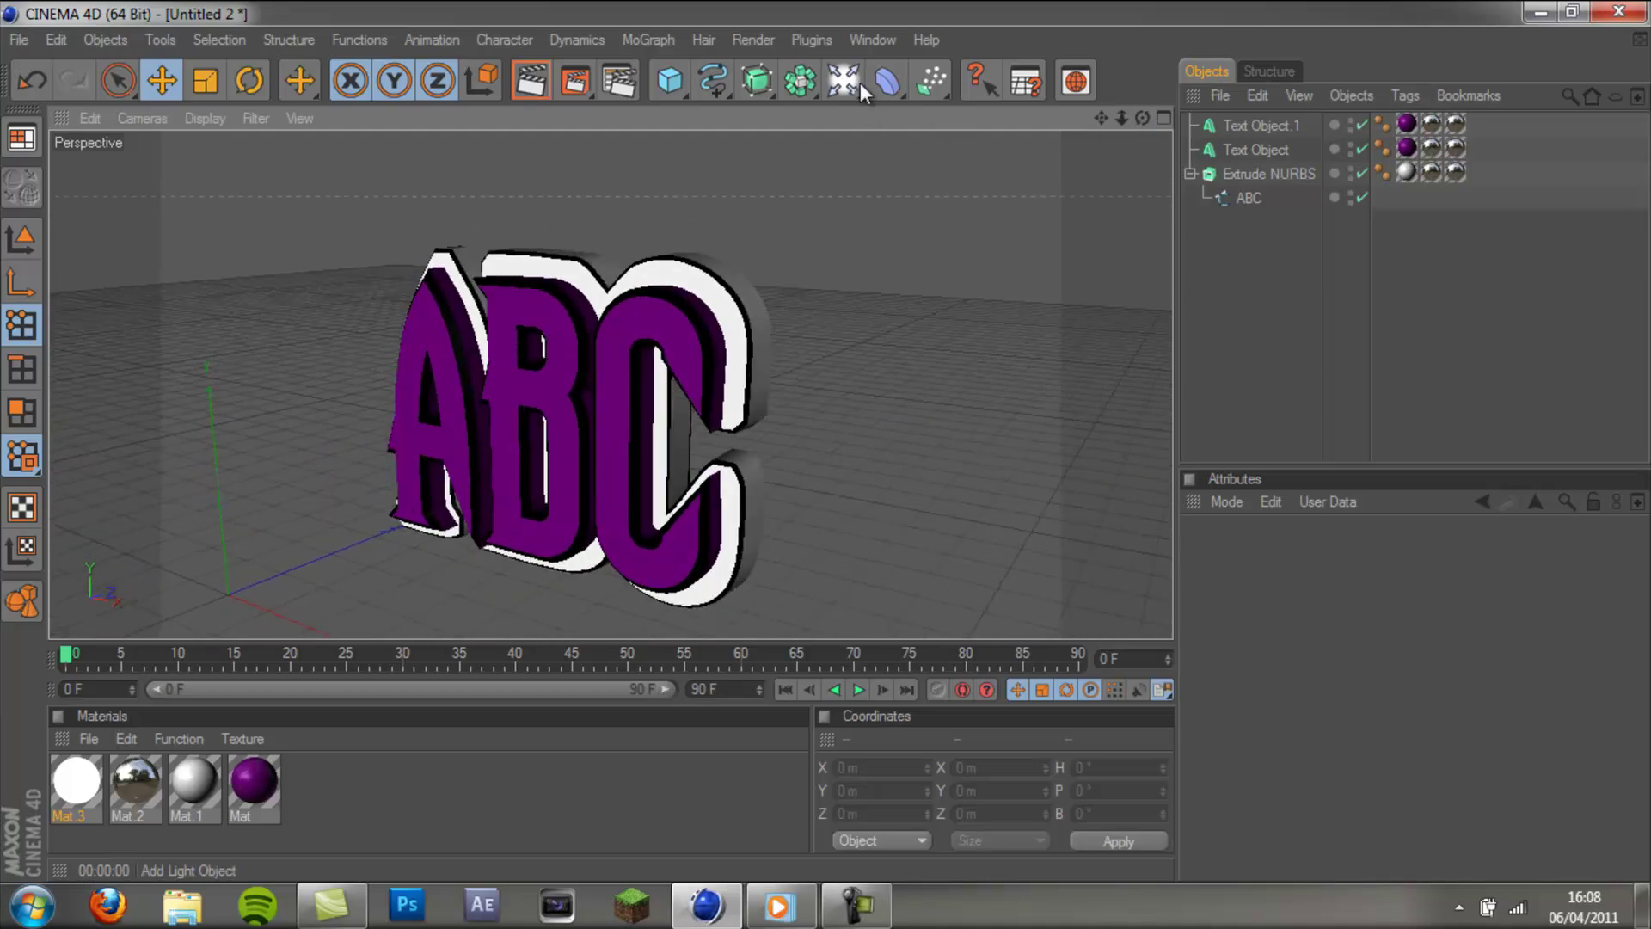
{"action": "mouse_move", "coordinate": [859, 83]}
{"action": "left_mouse_down"}
{"action": "mouse_move", "coordinate": [1195, 95]}
{"action": "mouse_move", "coordinate": [1037, 140]}
{"action": "mouse_move", "coordinate": [1009, 116]}
{"action": "mouse_move", "coordinate": [940, 122]}
{"action": "mouse_move", "coordinate": [854, 94]}
{"action": "left_mouse_up"}
{"action": "left_click_drag", "start_coordinate": [993, 9], "coordinate": [776, 139]}
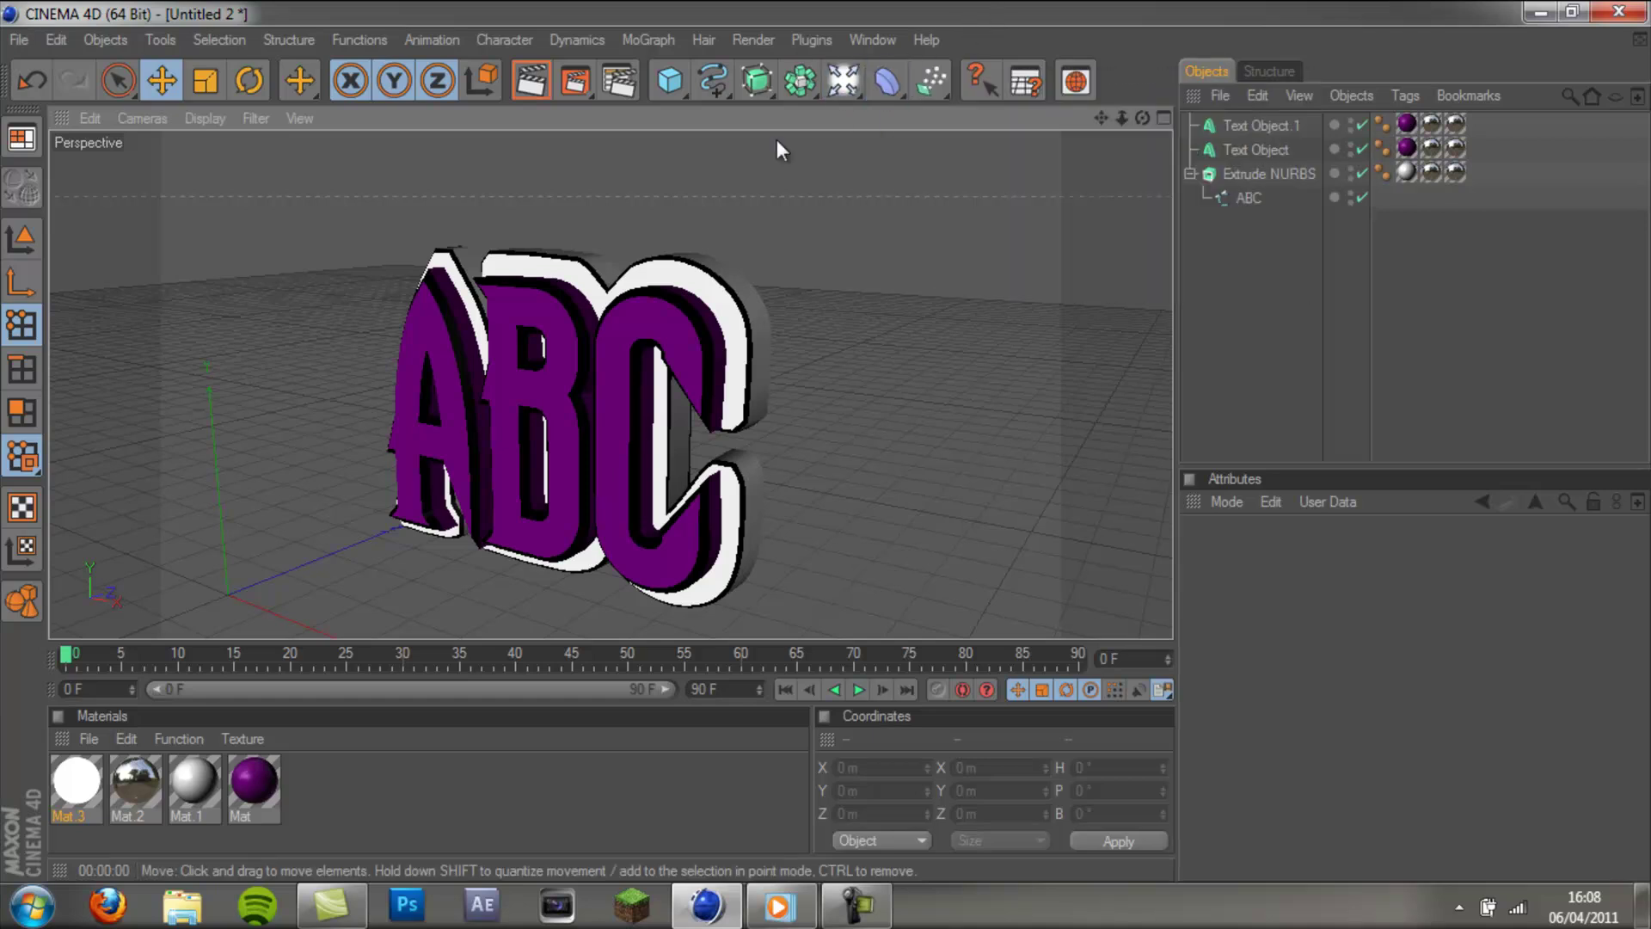
Add a plane object to the scene and raise it above the ABC text.
{"action": "left_click_drag", "start_coordinate": [668, 80], "coordinate": [402, 509]}
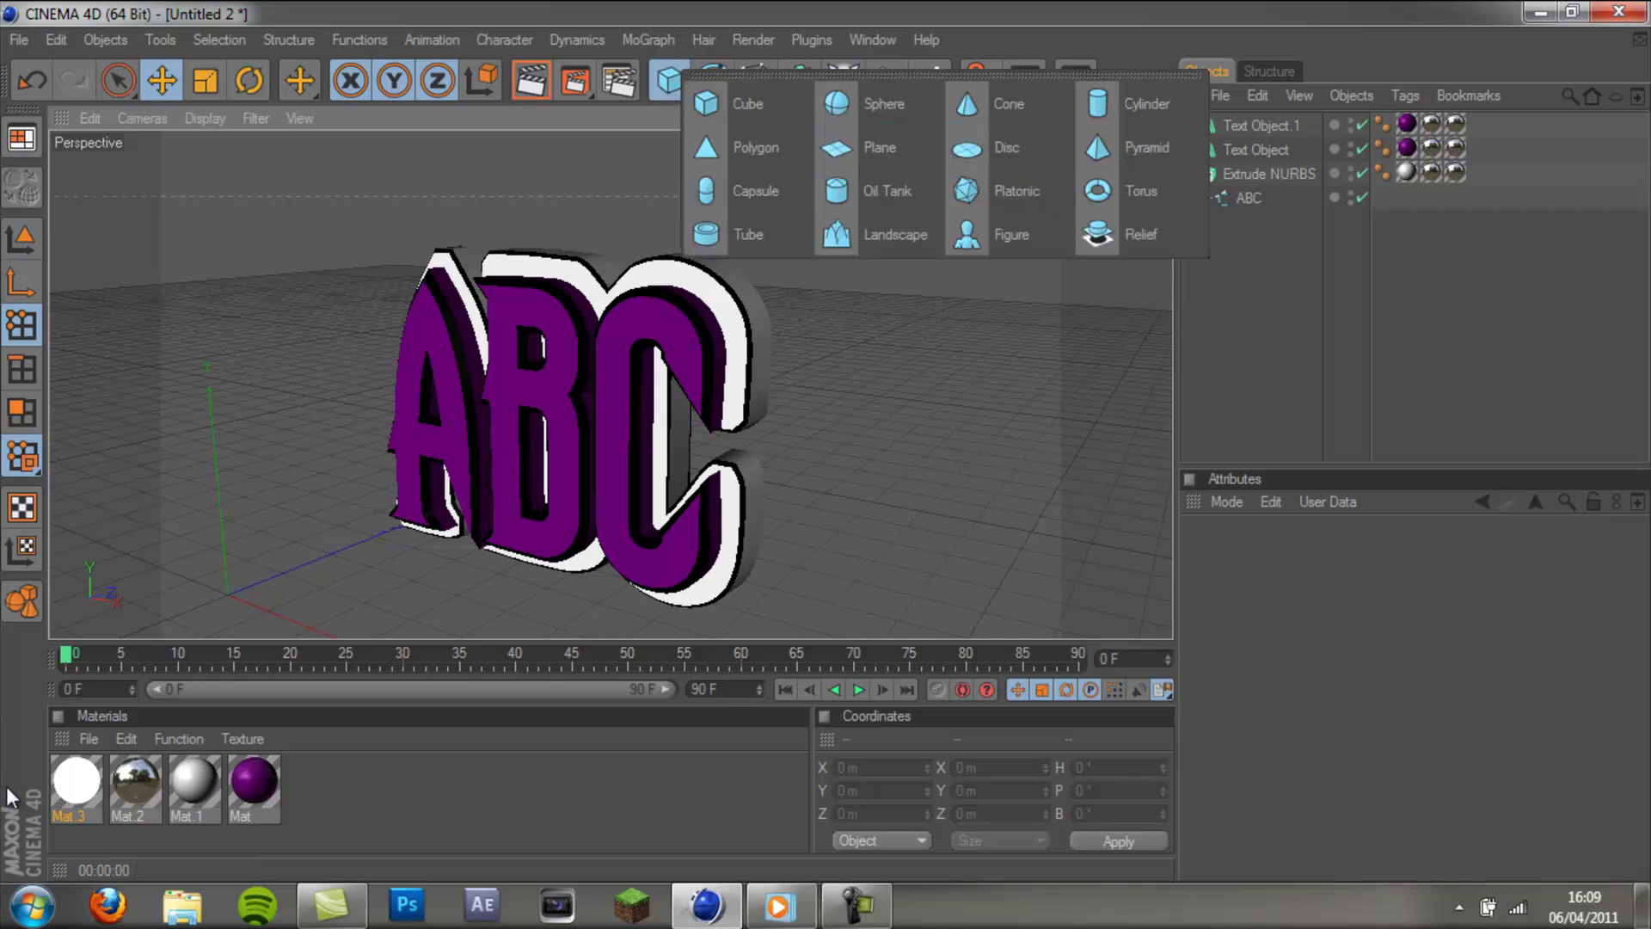
{"action": "left_click_drag", "start_coordinate": [18, 788], "coordinate": [894, 146]}
{"action": "left_click_drag", "start_coordinate": [1143, 118], "coordinate": [824, 442]}
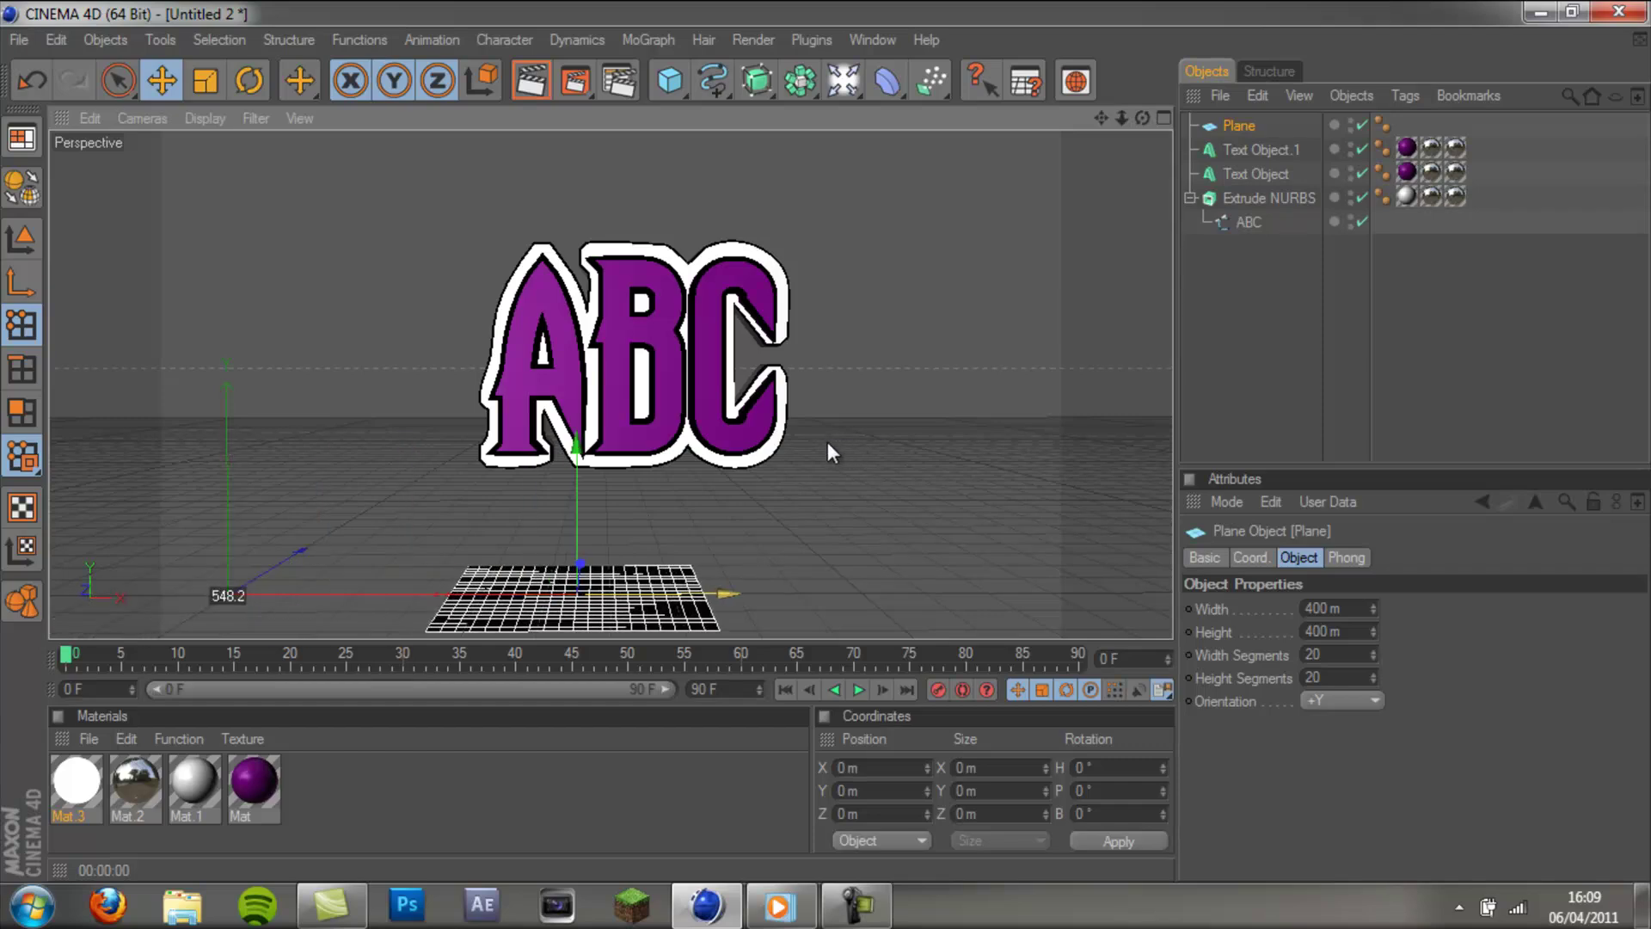
{"action": "left_click_drag", "start_coordinate": [1141, 120], "coordinate": [848, 432]}
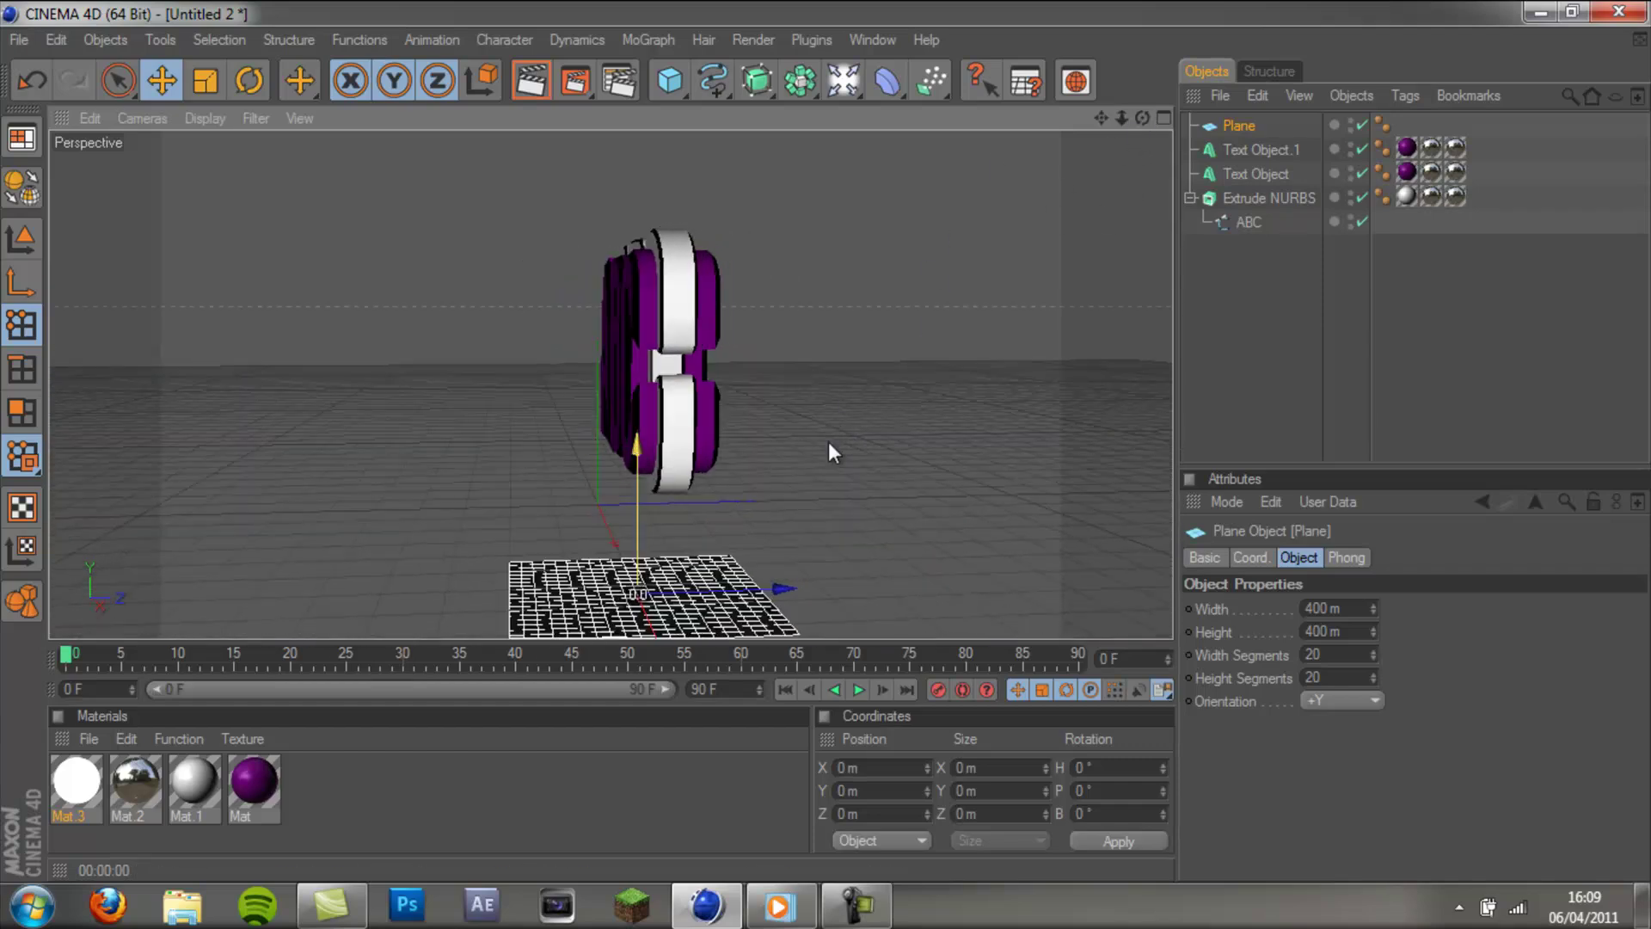
{"action": "left_click_drag", "start_coordinate": [1110, 118], "coordinate": [824, 446]}
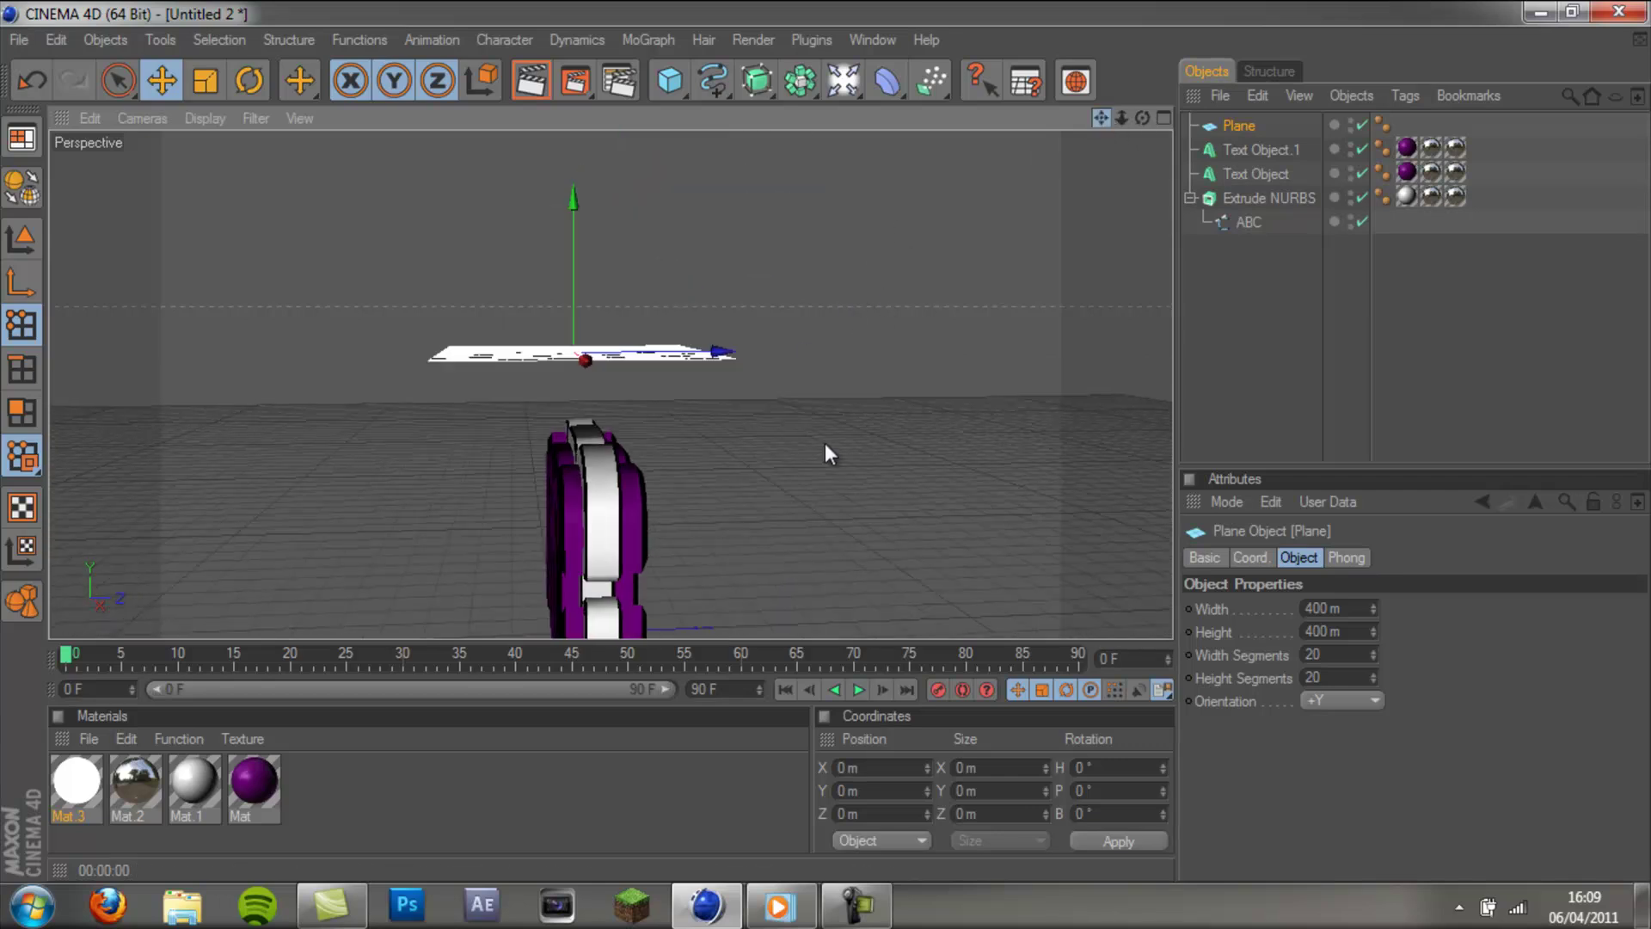
Tilt the plane diagonally and position it above and to one side of the text as a reflector.
{"action": "left_click", "coordinate": [254, 80]}
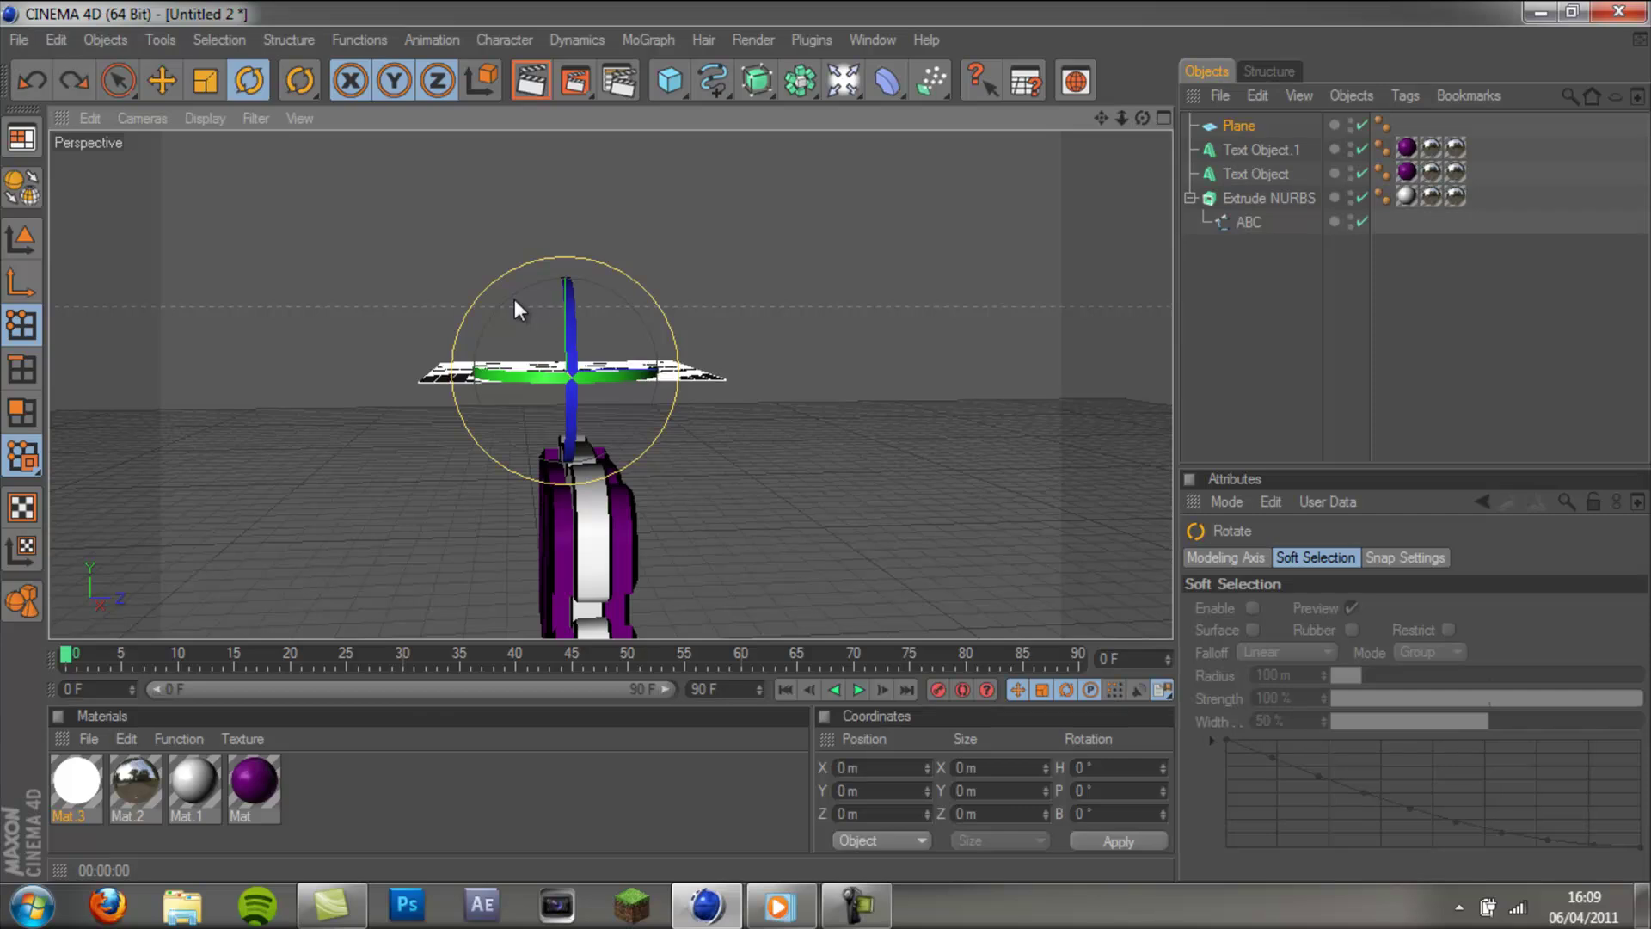
{"action": "key", "text": "ctrl+z"}
{"action": "left_click", "coordinate": [56, 39]}
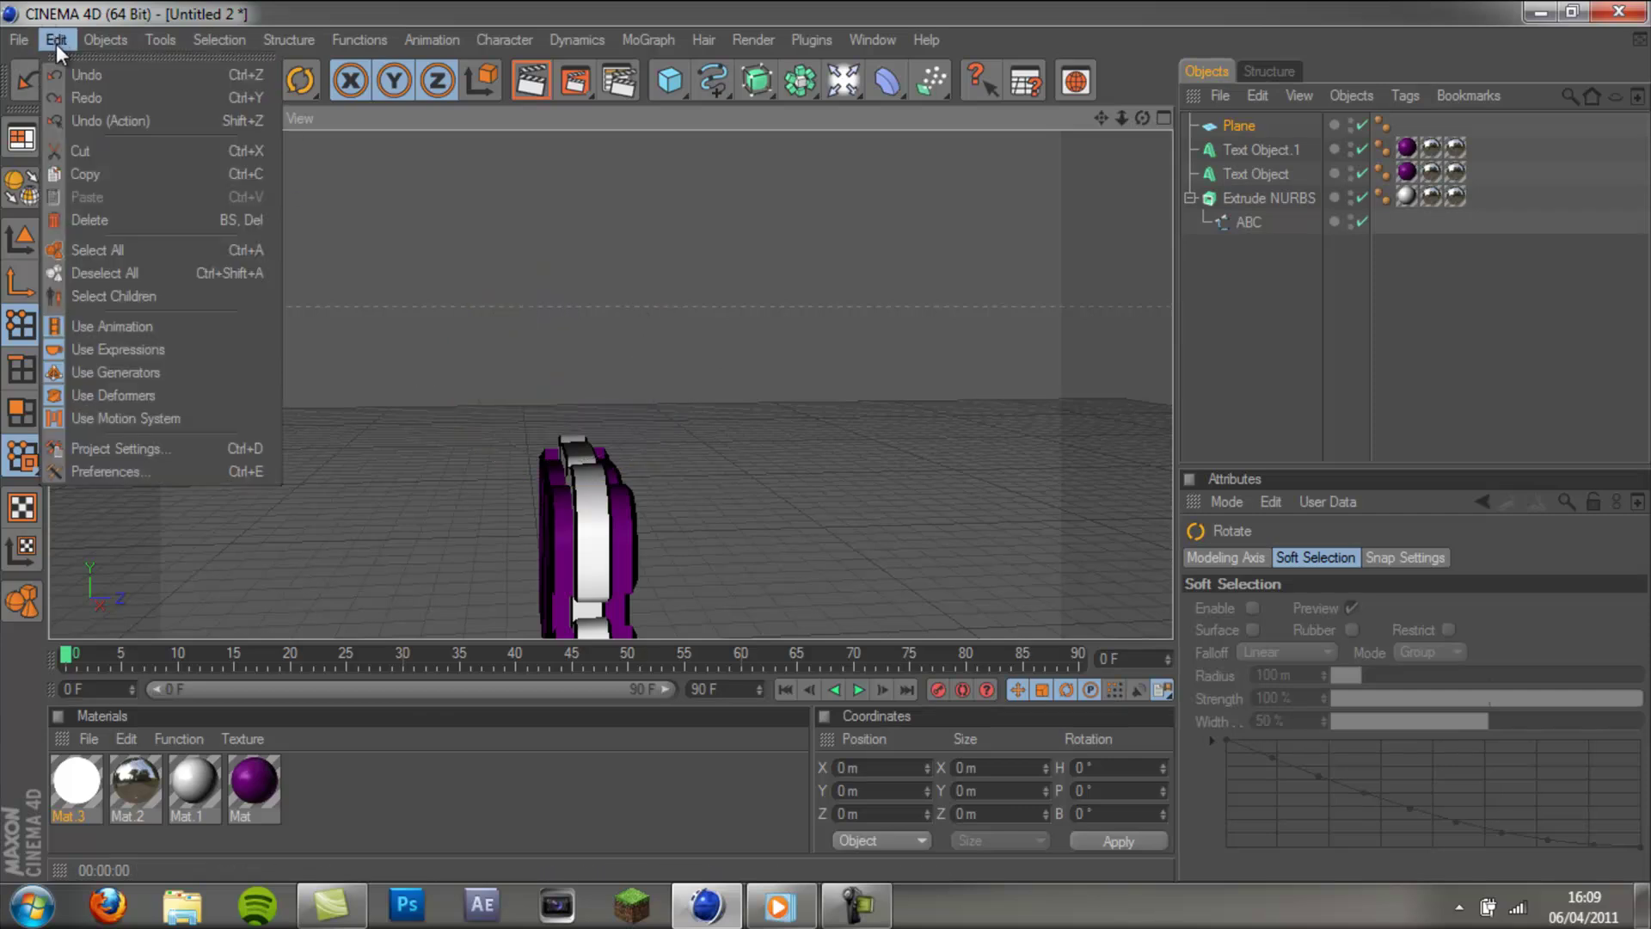
{"action": "left_click", "coordinate": [86, 96]}
{"action": "left_click_drag", "start_coordinate": [521, 277], "coordinate": [822, 440]}
{"action": "left_click", "coordinate": [163, 82]}
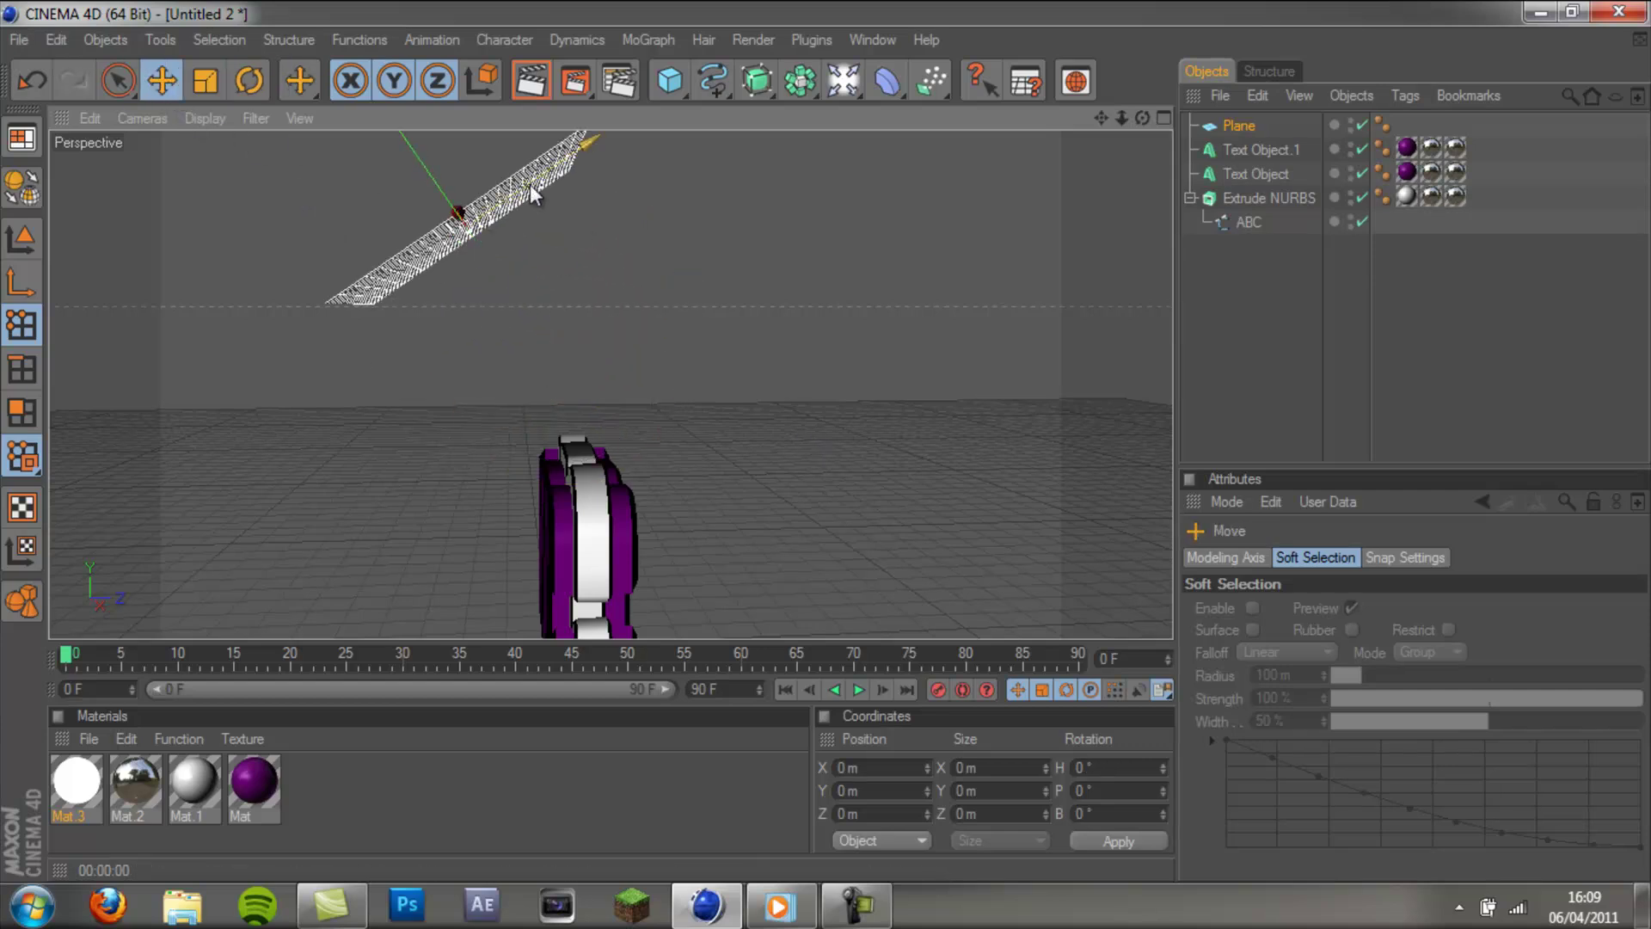
{"action": "key", "text": "ctrl+z"}
Enlarge the tilted plane to a width of 1440 m and a height of 585 m.
{"action": "left_click_drag", "start_coordinate": [1143, 116], "coordinate": [817, 442]}
{"action": "left_click", "coordinate": [1245, 123]}
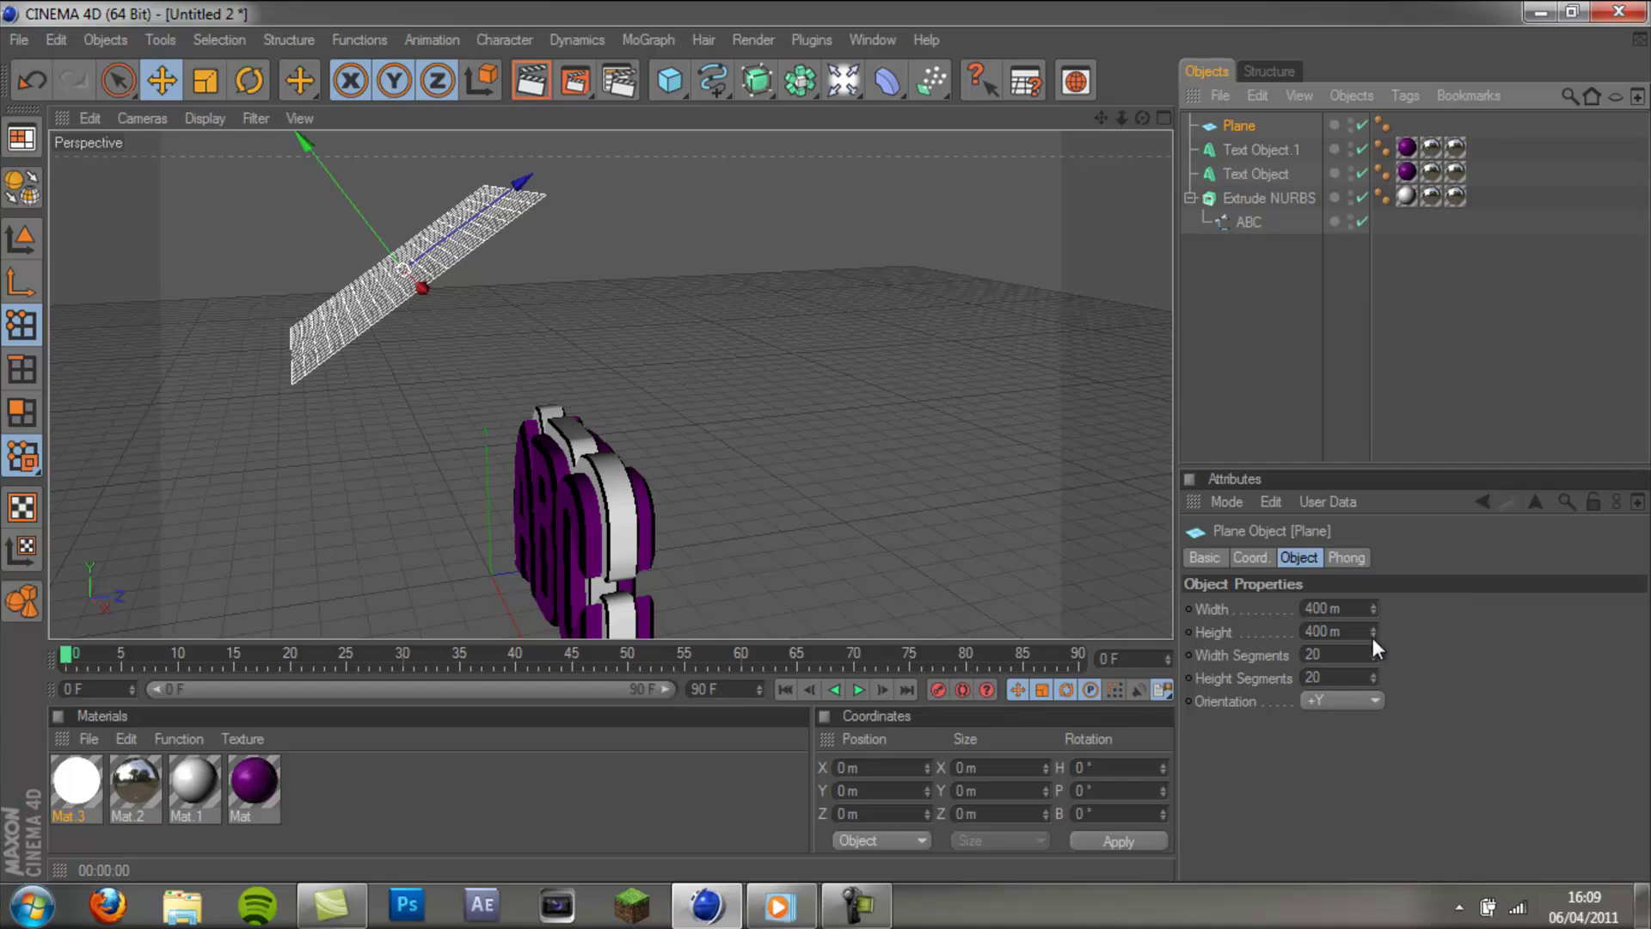
{"action": "mouse_move", "coordinate": [1373, 632]}
{"action": "left_mouse_down"}
{"action": "mouse_move", "coordinate": [1411, 545]}
{"action": "mouse_move", "coordinate": [1375, 601]}
{"action": "left_mouse_up"}
{"action": "left_click_drag", "start_coordinate": [1141, 118], "coordinate": [816, 443]}
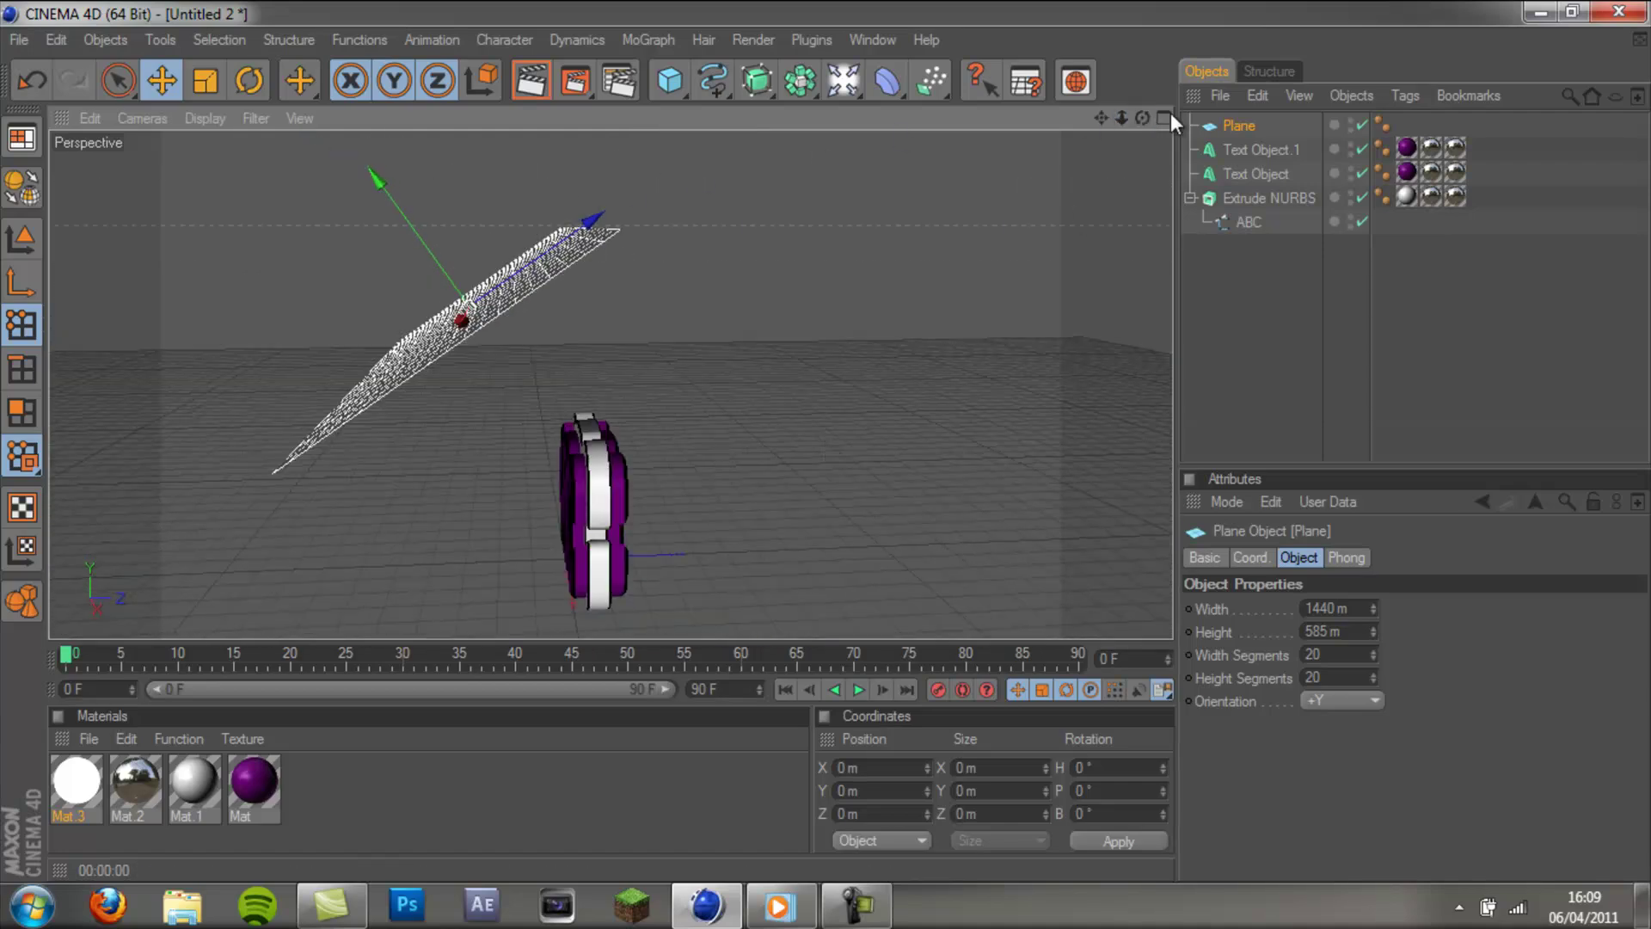
Duplicate the tilted plane once, deleting the surplus second copy.
{"action": "left_click", "coordinate": [1241, 126]}
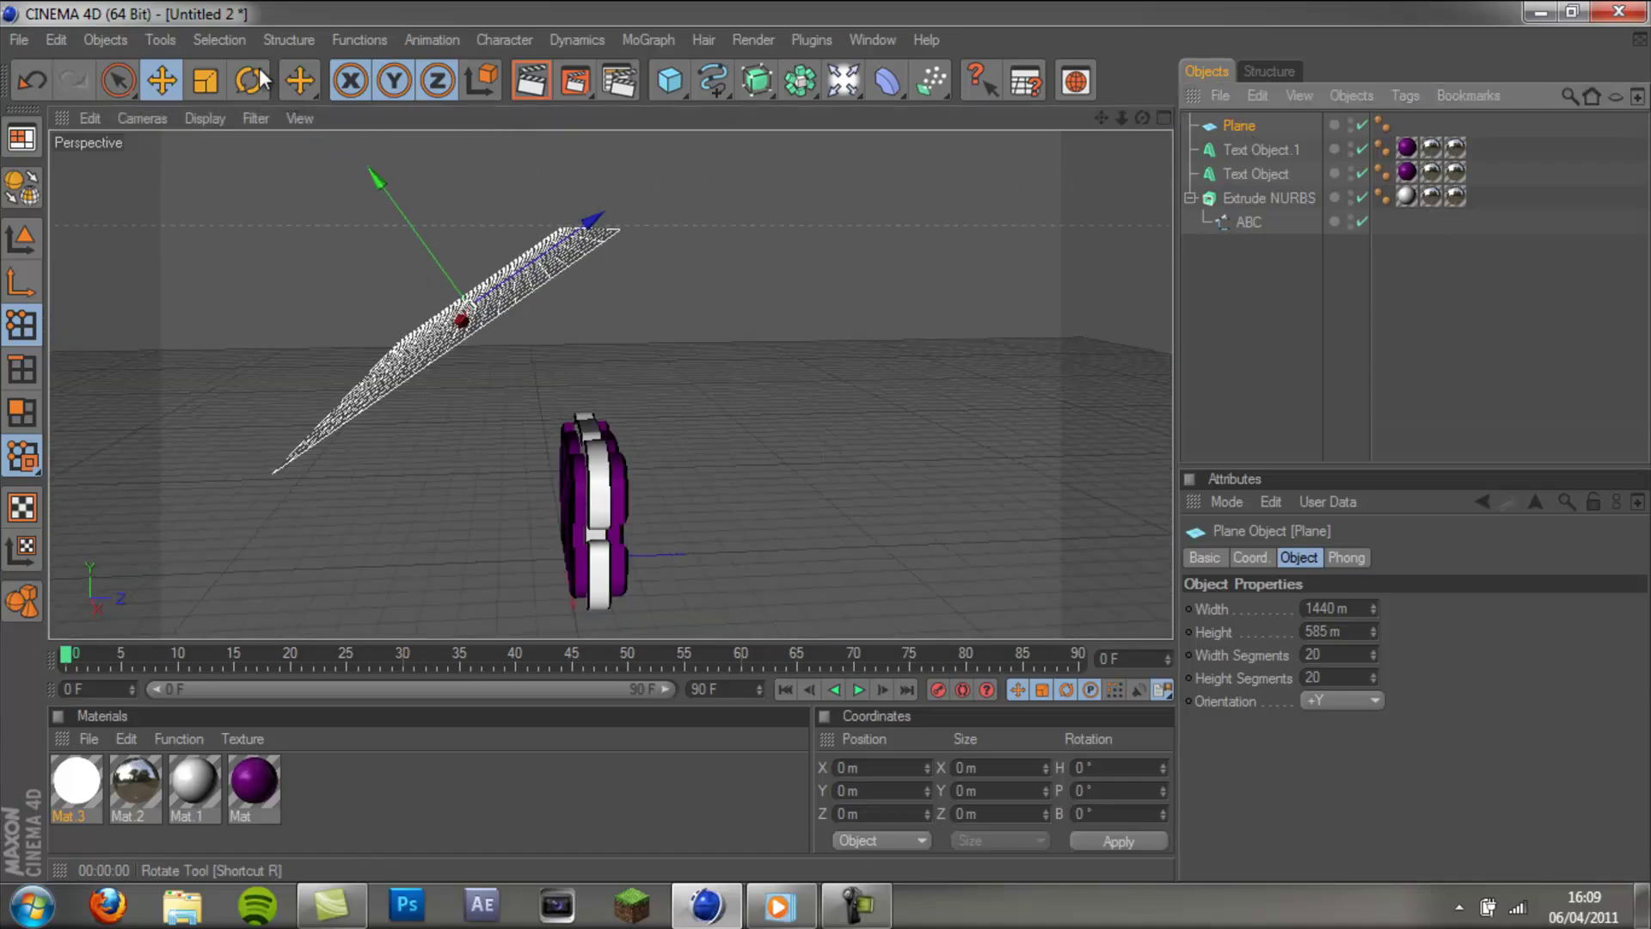
{"action": "key", "text": "ctrl+c"}
{"action": "key", "text": "ctrl+v"}
{"action": "key", "text": "ctrl+v"}
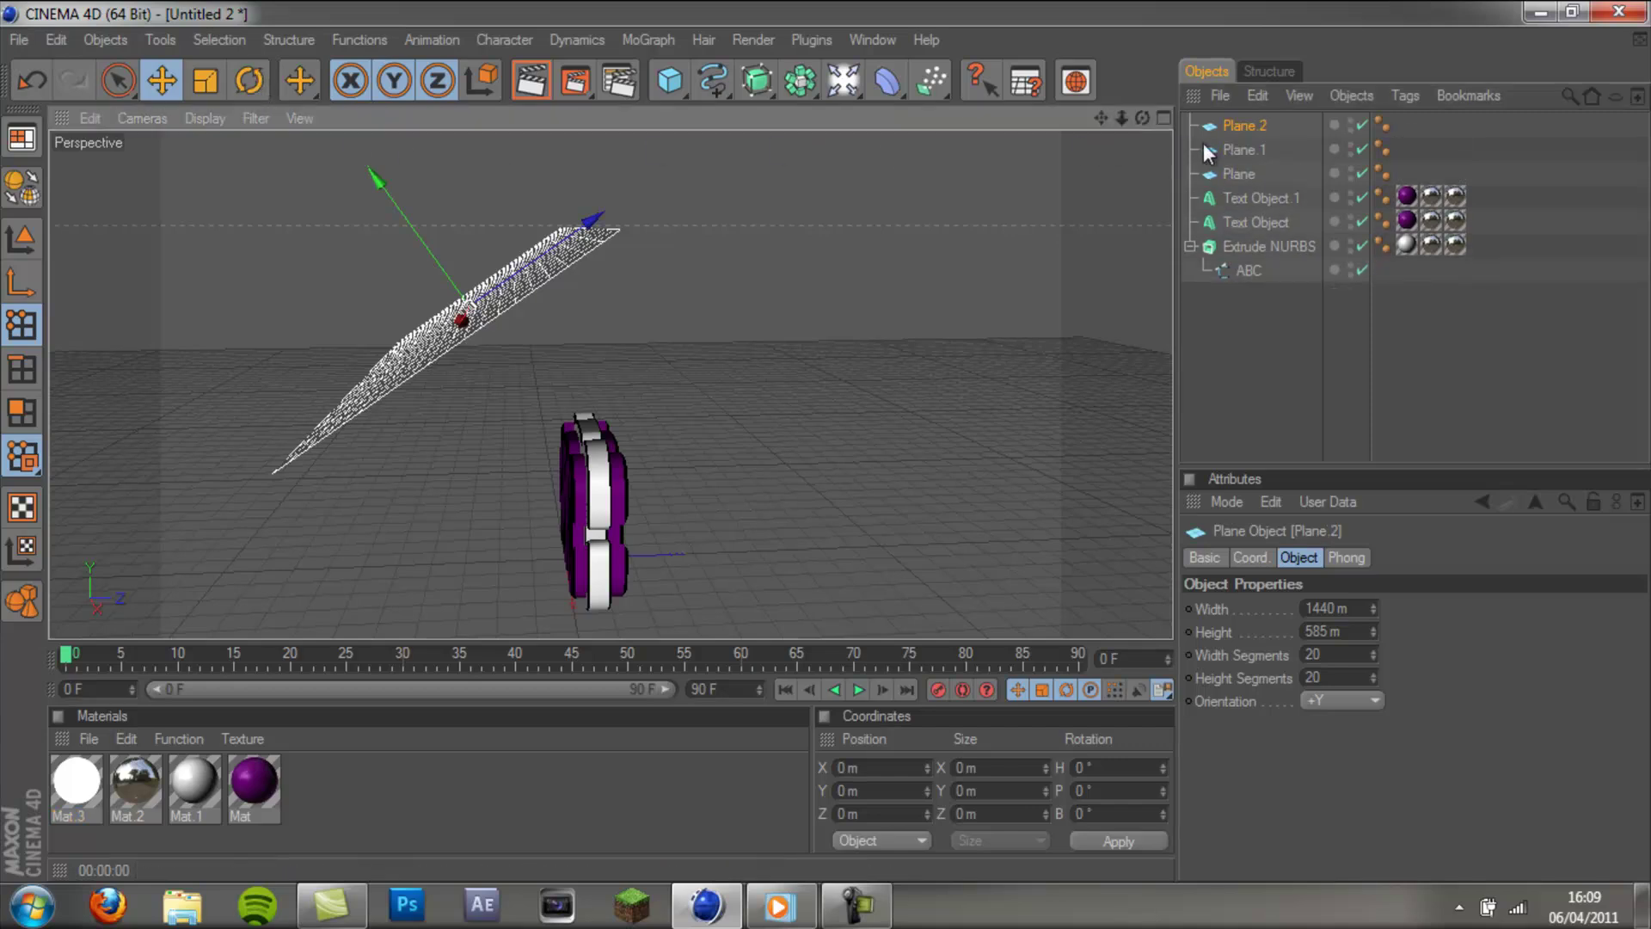
{"action": "key", "text": "Delete"}
{"action": "left_click", "coordinate": [1261, 121]}
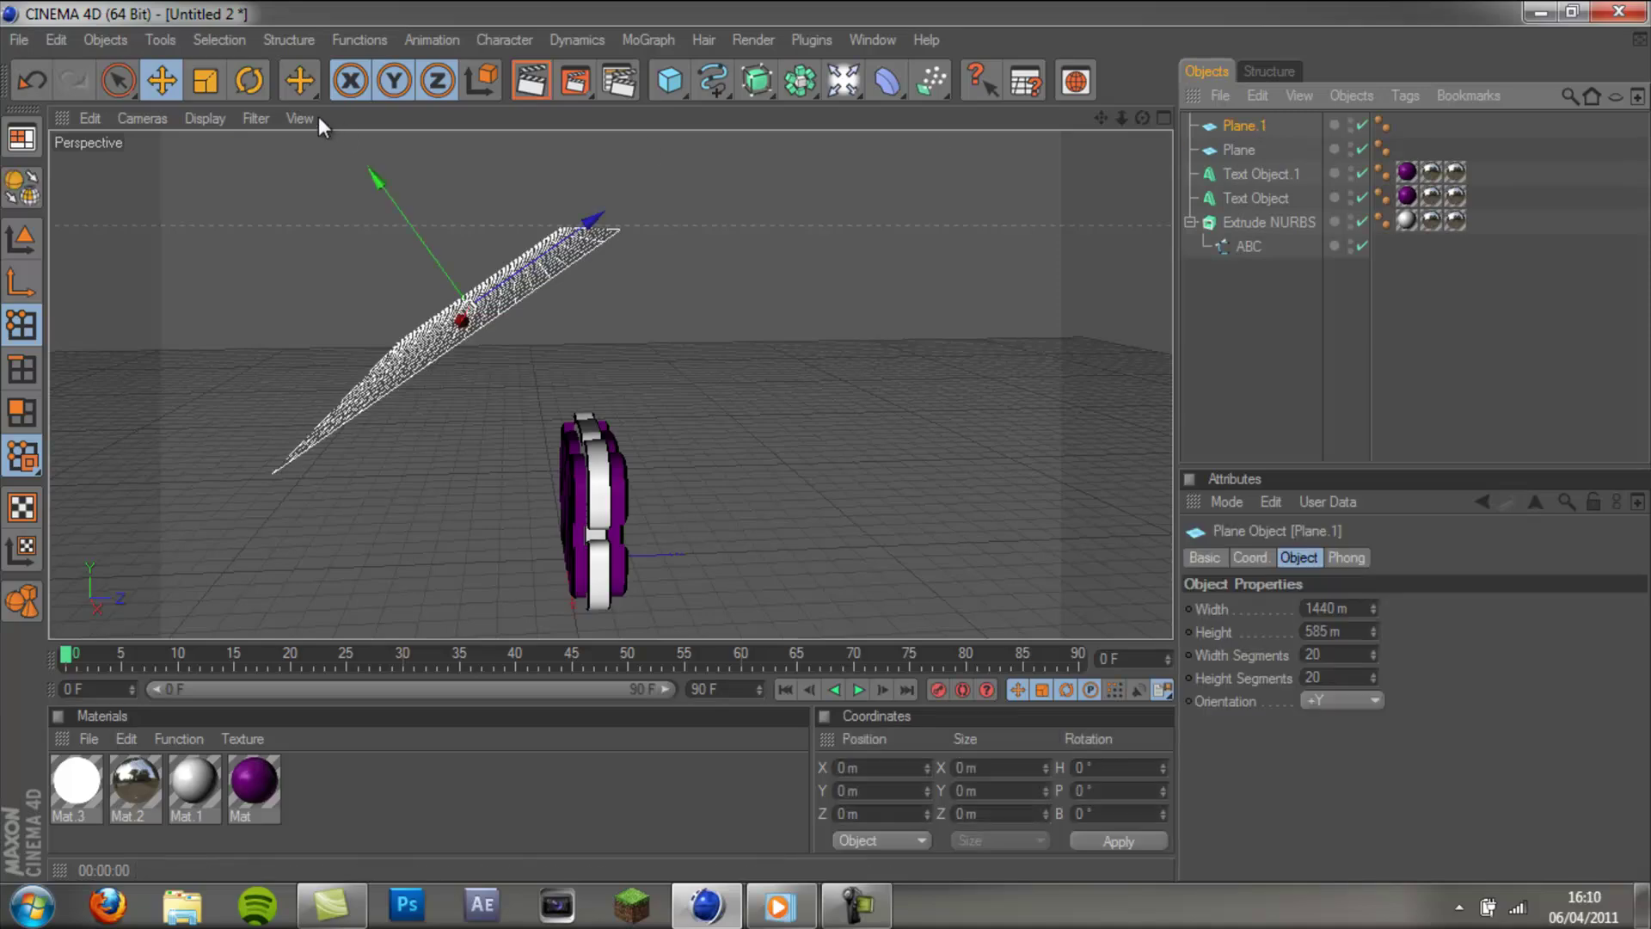
Rotate the duplicated plane to the opposite tilt and move it to the other side of the text, forming a roof shape.
{"action": "left_click", "coordinate": [244, 82]}
{"action": "left_click_drag", "start_coordinate": [455, 203], "coordinate": [580, 258]}
{"action": "left_click", "coordinate": [165, 83]}
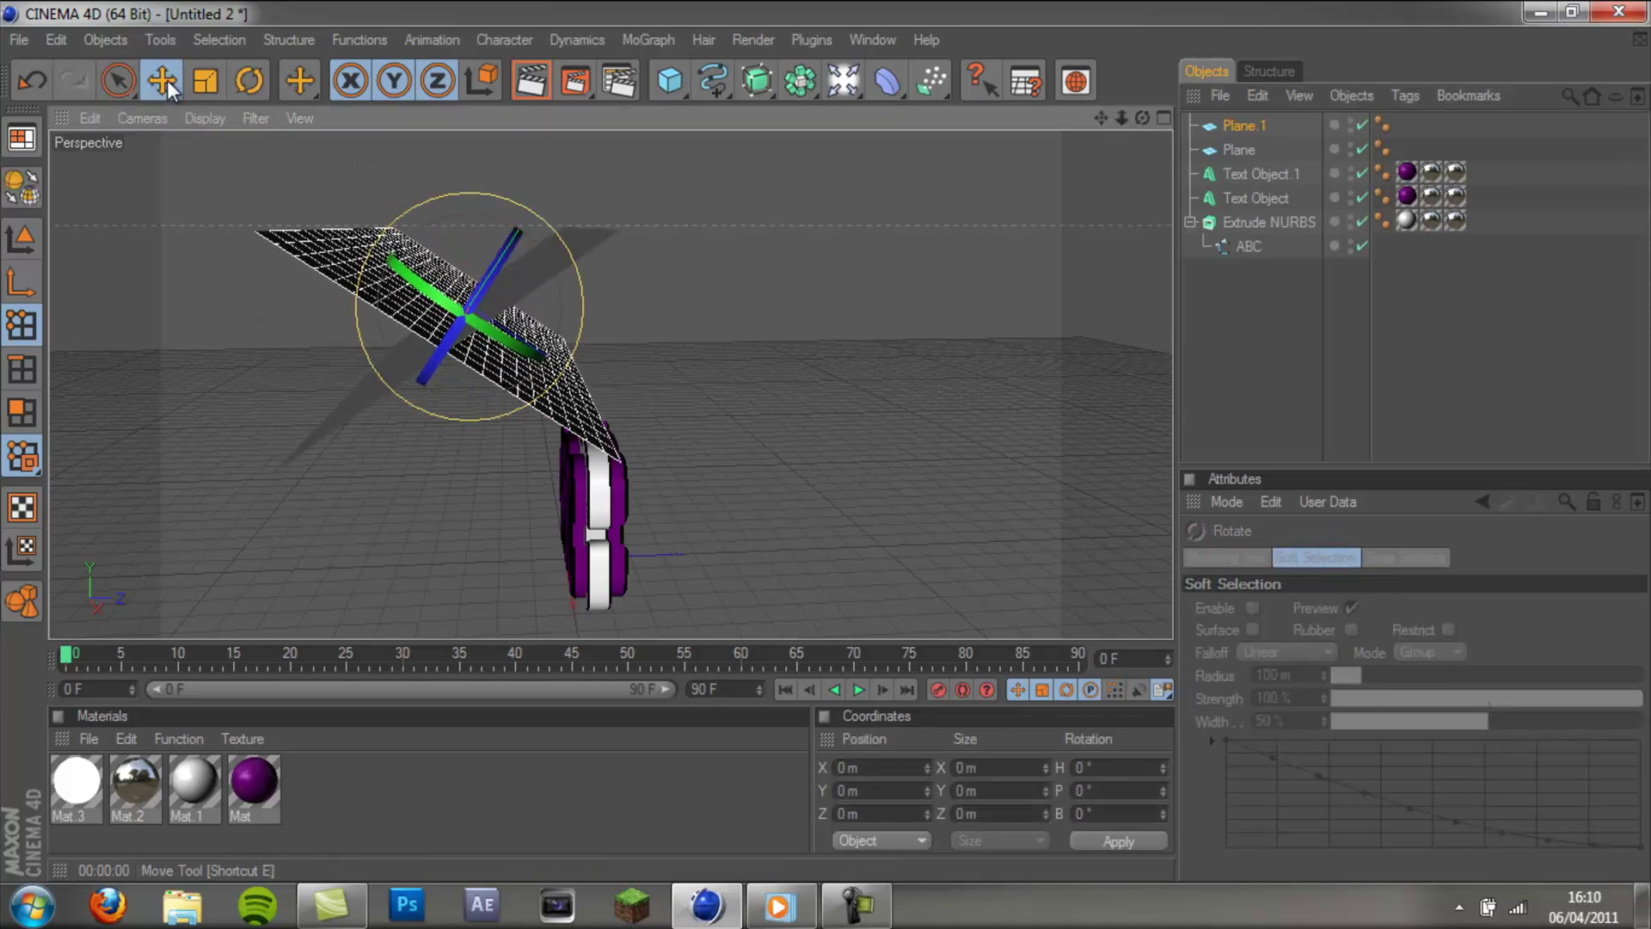
{"action": "left_click_drag", "start_coordinate": [507, 327], "coordinate": [605, 281]}
{"action": "left_click_drag", "start_coordinate": [685, 356], "coordinate": [831, 443]}
{"action": "left_click_drag", "start_coordinate": [1142, 118], "coordinate": [994, 337]}
{"action": "left_click_drag", "start_coordinate": [832, 394], "coordinate": [822, 444]}
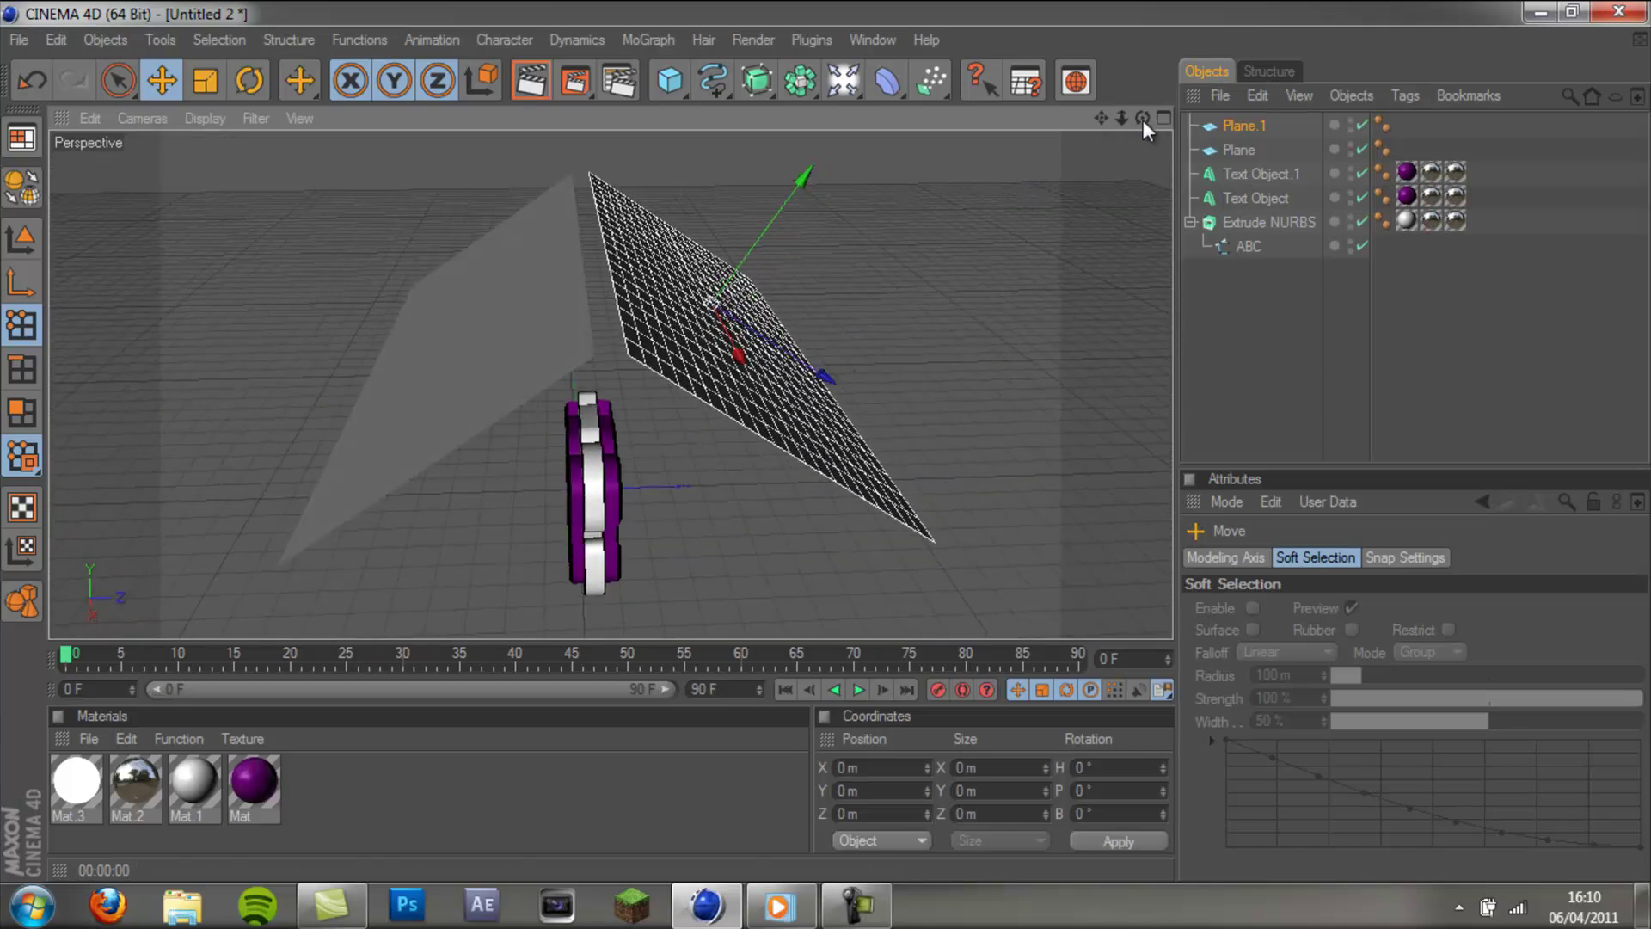
Apply the white luminous material Mat.3 to both planes and check them around the text.
{"action": "left_click_drag", "start_coordinate": [1142, 118], "coordinate": [826, 441]}
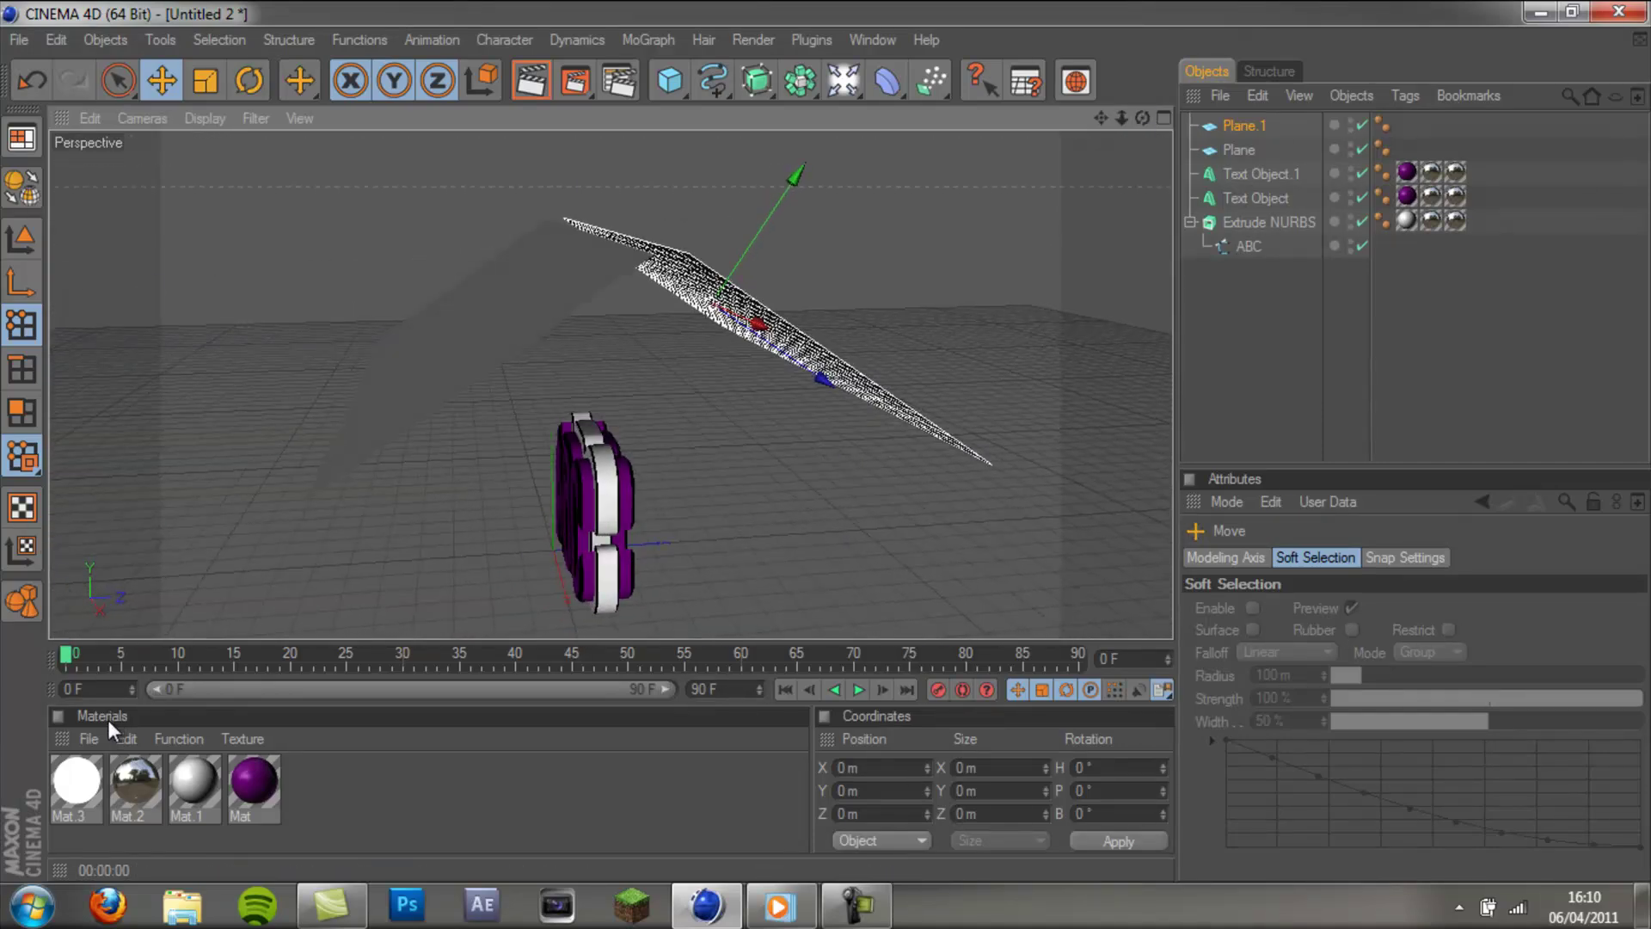
{"action": "left_click_drag", "start_coordinate": [77, 782], "coordinate": [731, 309]}
{"action": "left_click_drag", "start_coordinate": [1143, 118], "coordinate": [847, 474]}
{"action": "scroll", "coordinate": [765, 429], "scroll_direction": "up", "scroll_amount": 3}
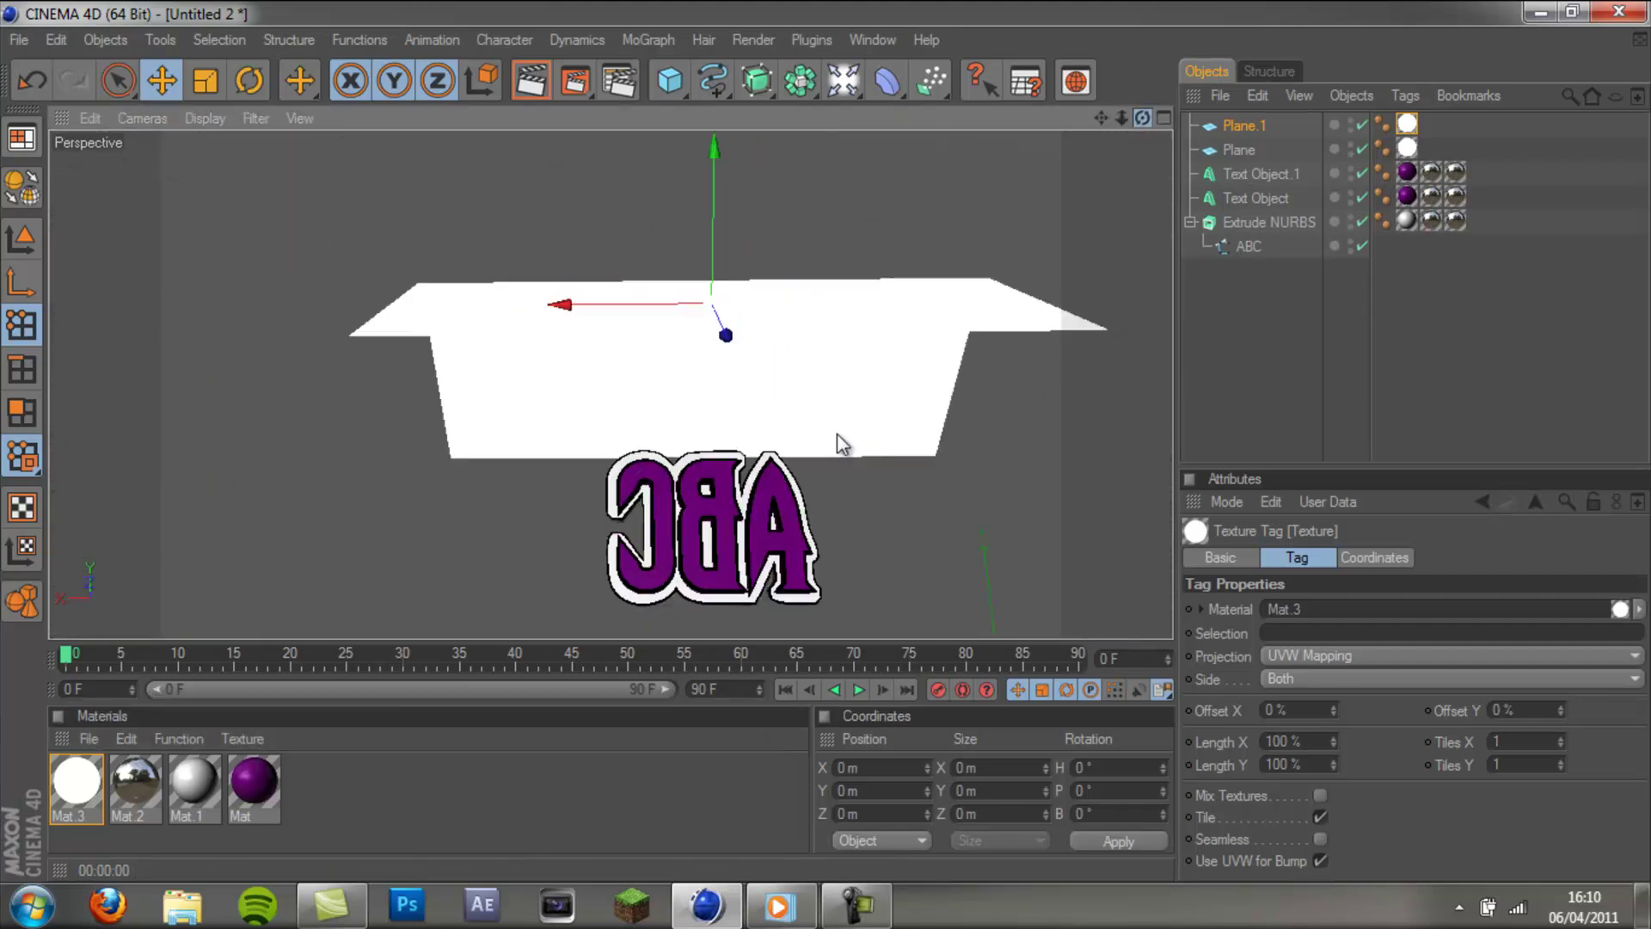
{"action": "mouse_move", "coordinate": [850, 436]}
{"action": "left_mouse_down", "text": "alt"}
{"action": "mouse_move", "coordinate": [756, 430]}
{"action": "mouse_move", "coordinate": [840, 453]}
{"action": "mouse_move", "coordinate": [817, 449]}
{"action": "mouse_move", "coordinate": [903, 430]}
{"action": "mouse_move", "coordinate": [818, 450]}
{"action": "mouse_move", "coordinate": [808, 487]}
{"action": "mouse_move", "coordinate": [818, 442]}
{"action": "mouse_move", "coordinate": [932, 433]}
{"action": "mouse_move", "coordinate": [825, 450]}
{"action": "mouse_move", "coordinate": [809, 436]}
{"action": "mouse_move", "coordinate": [878, 424]}
{"action": "mouse_move", "coordinate": [825, 443]}
{"action": "left_mouse_up", "text": "alt"}
{"action": "left_click_drag", "start_coordinate": [1141, 118], "coordinate": [826, 450]}
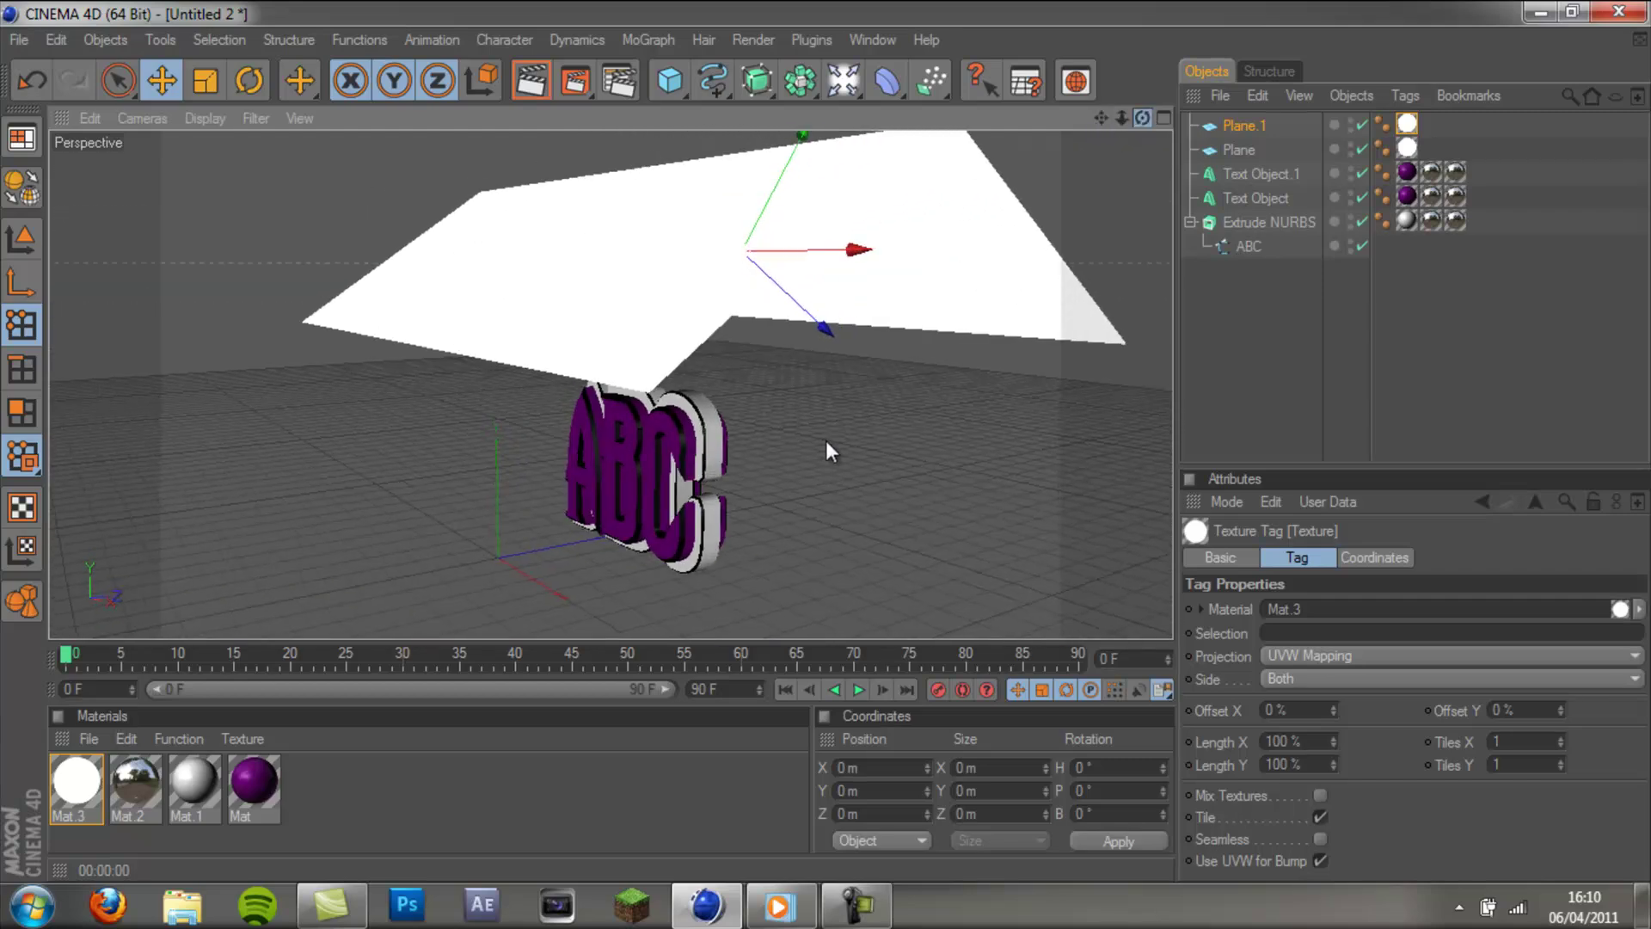
Hide both planes in the editor view while leaving them enabled for rendering.
{"action": "left_click", "coordinate": [1351, 146]}
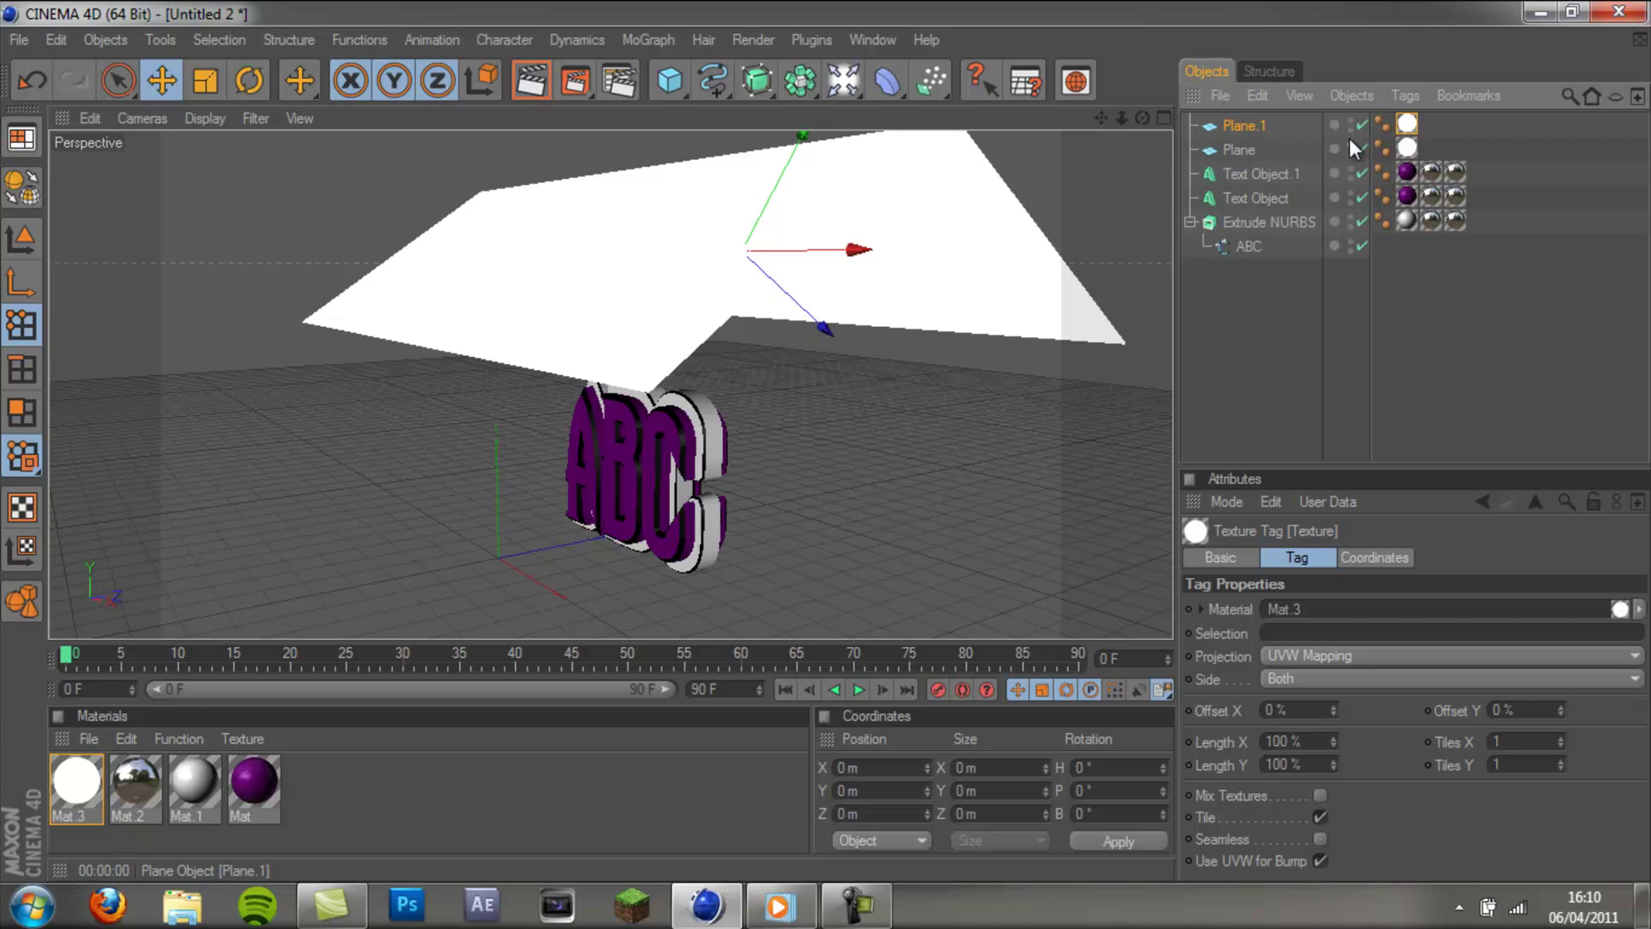
{"action": "left_click", "coordinate": [1350, 146]}
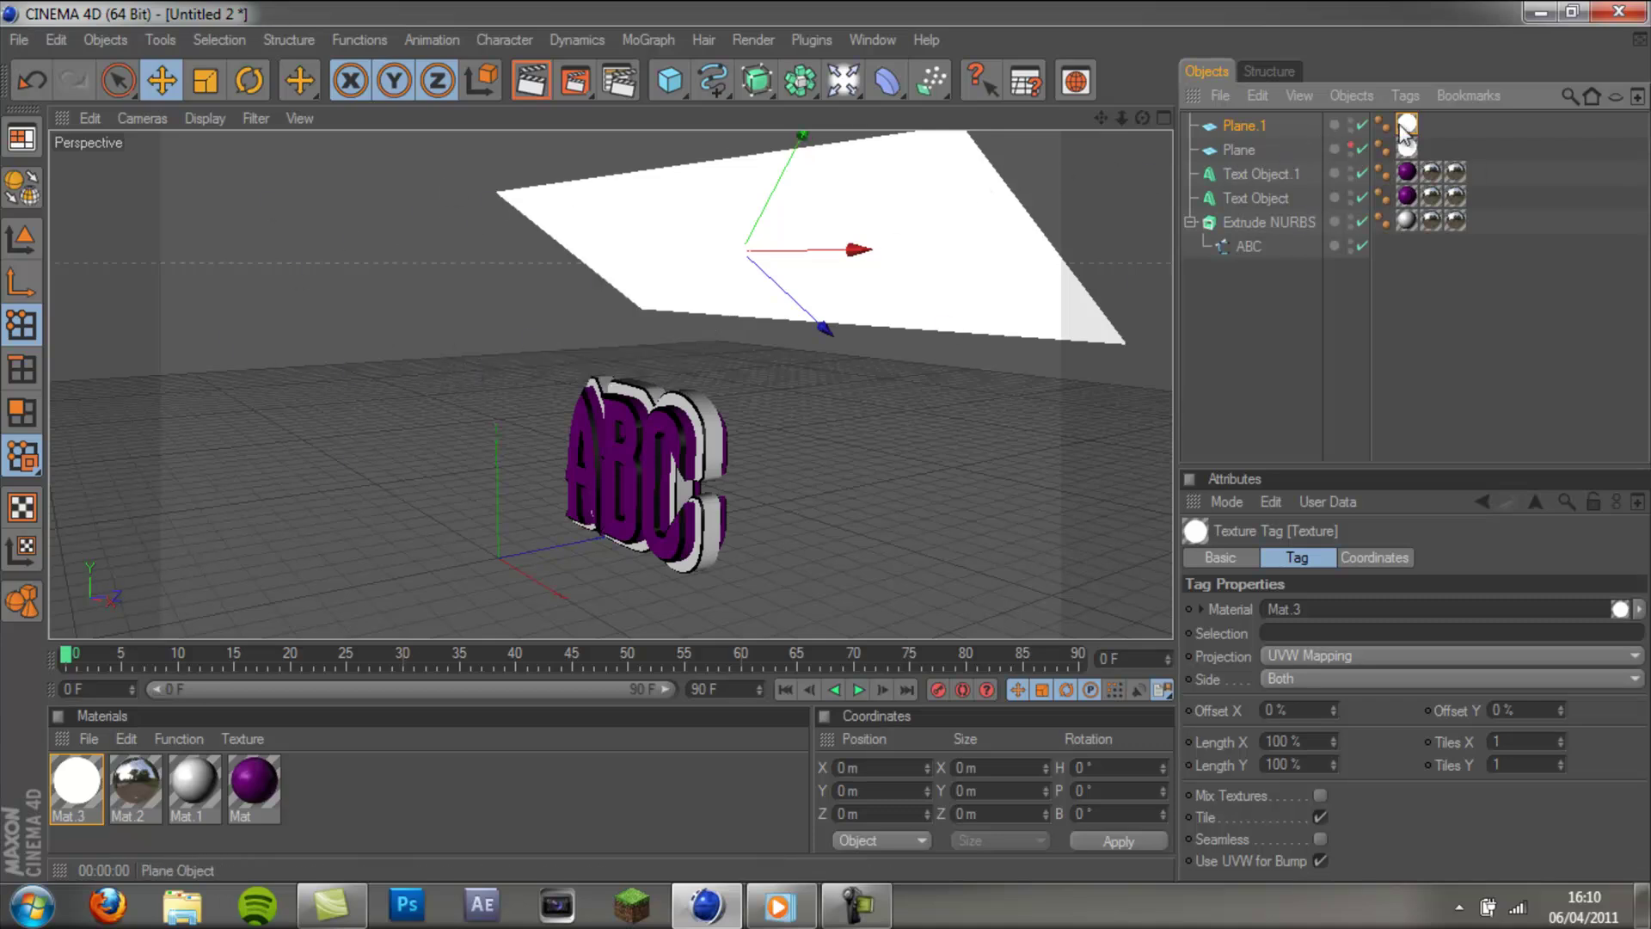
{"action": "left_click", "coordinate": [1350, 122]}
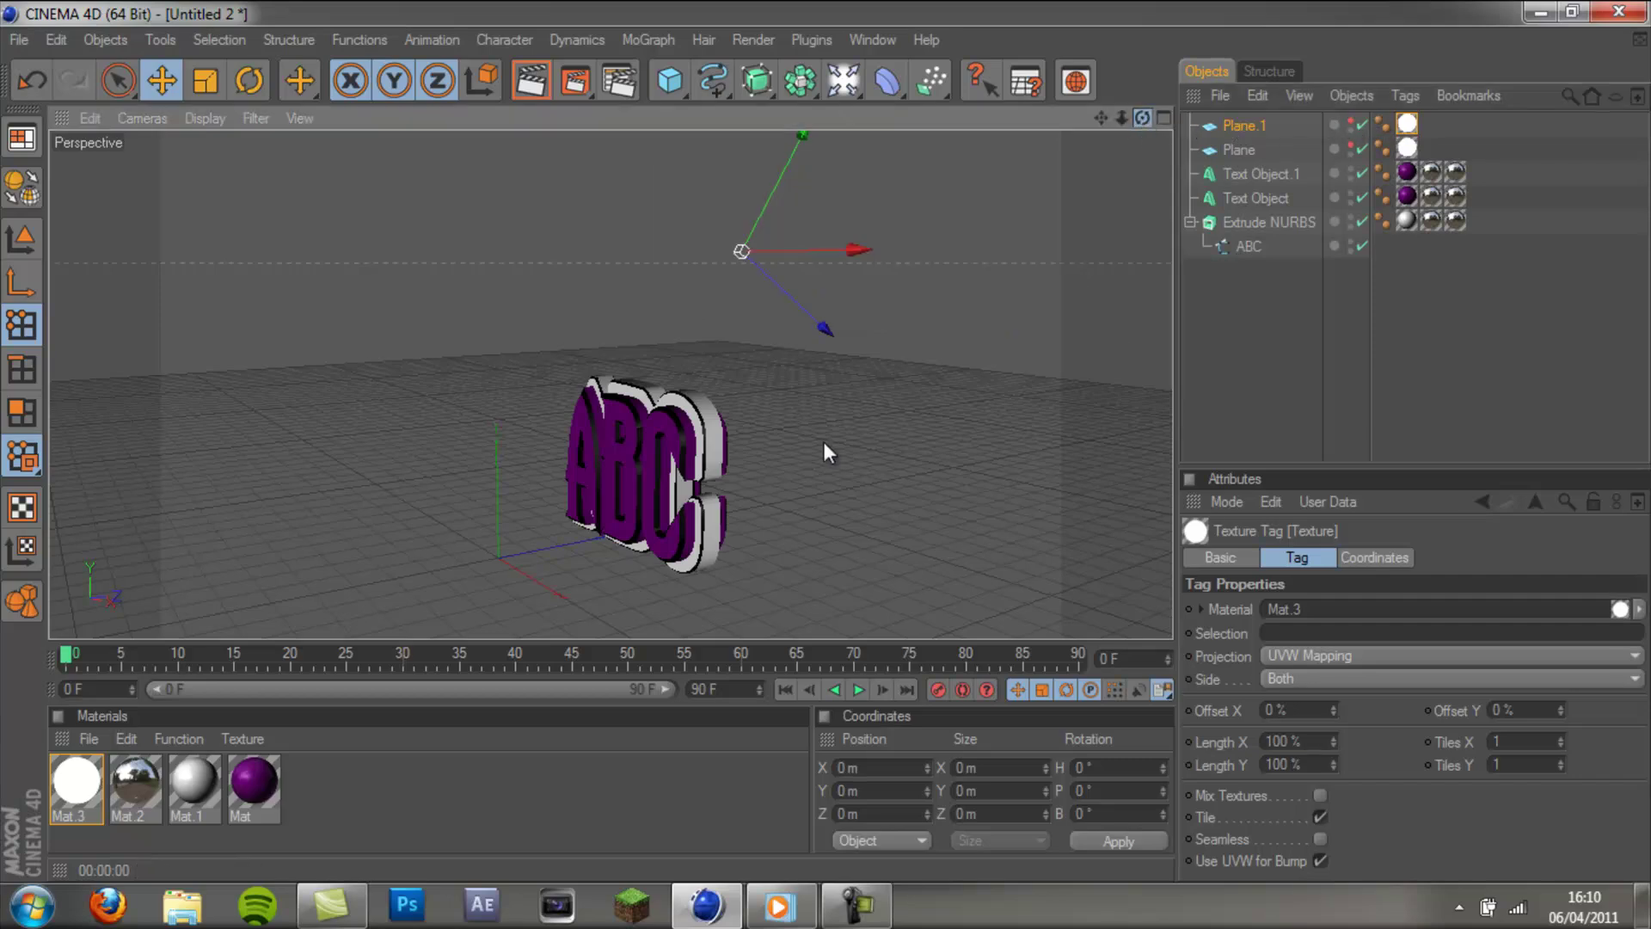
Render a zoomed-out view of the scene to check how the hidden planes appear in the render.
{"action": "mouse_move", "coordinate": [822, 441]}
{"action": "left_mouse_down", "text": "alt"}
{"action": "mouse_move", "coordinate": [802, 442]}
{"action": "mouse_move", "coordinate": [865, 459]}
{"action": "mouse_move", "coordinate": [814, 452]}
{"action": "left_mouse_up", "text": "alt"}
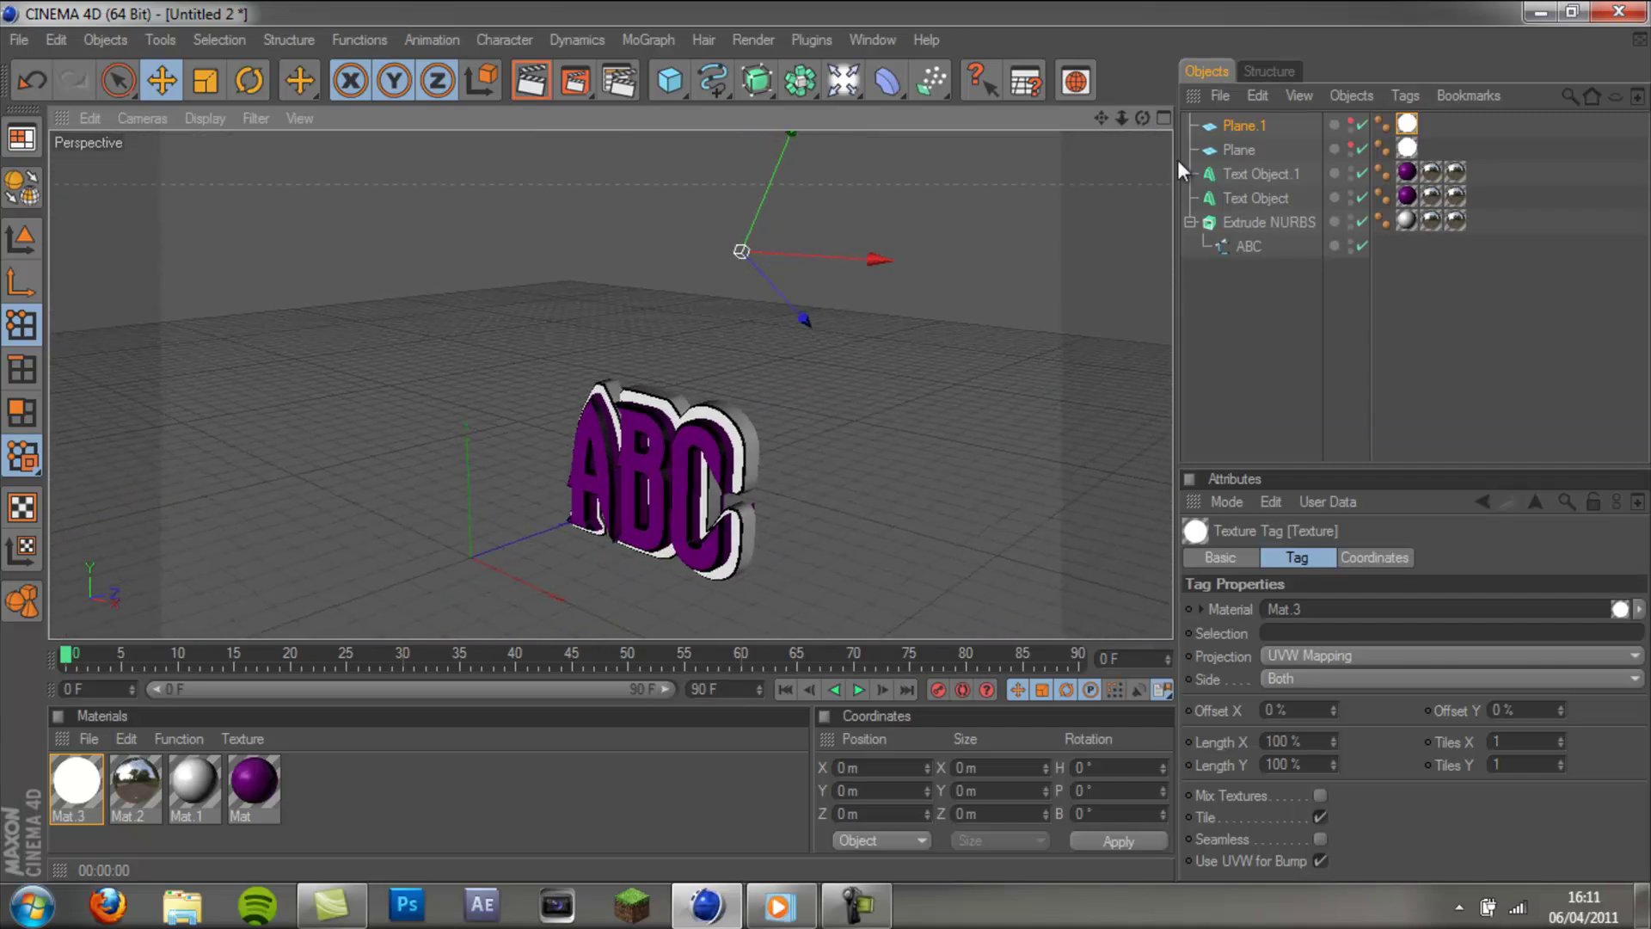
{"action": "left_click", "coordinate": [1081, 129]}
{"action": "left_click_drag", "start_coordinate": [1122, 118], "coordinate": [767, 436]}
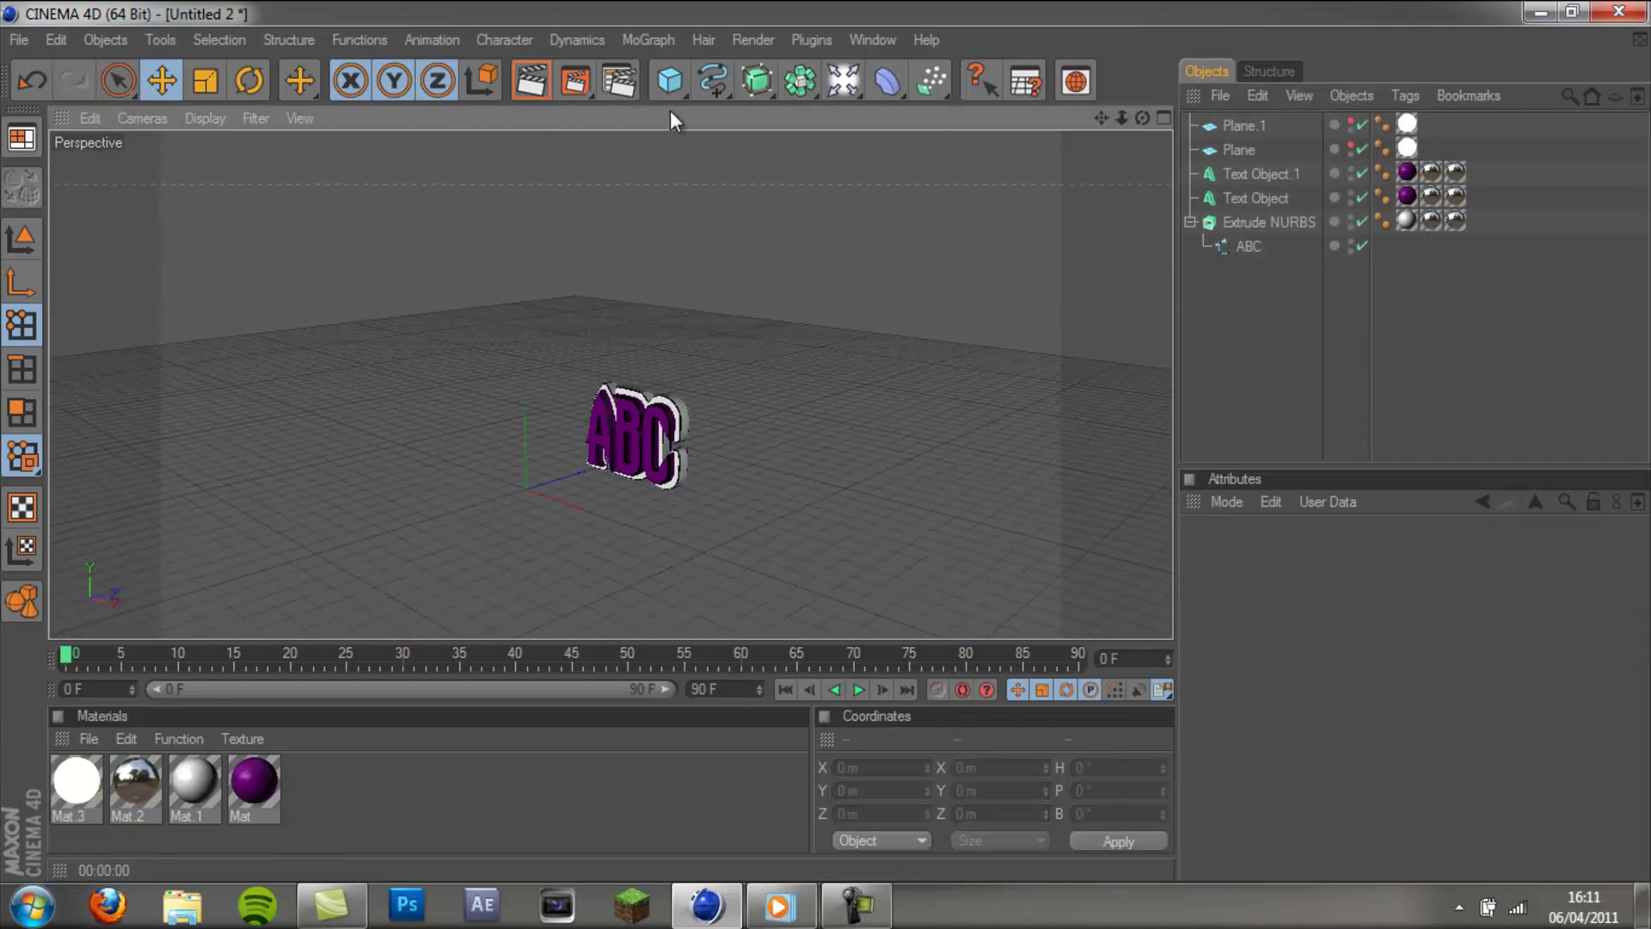
{"action": "left_click", "coordinate": [531, 81]}
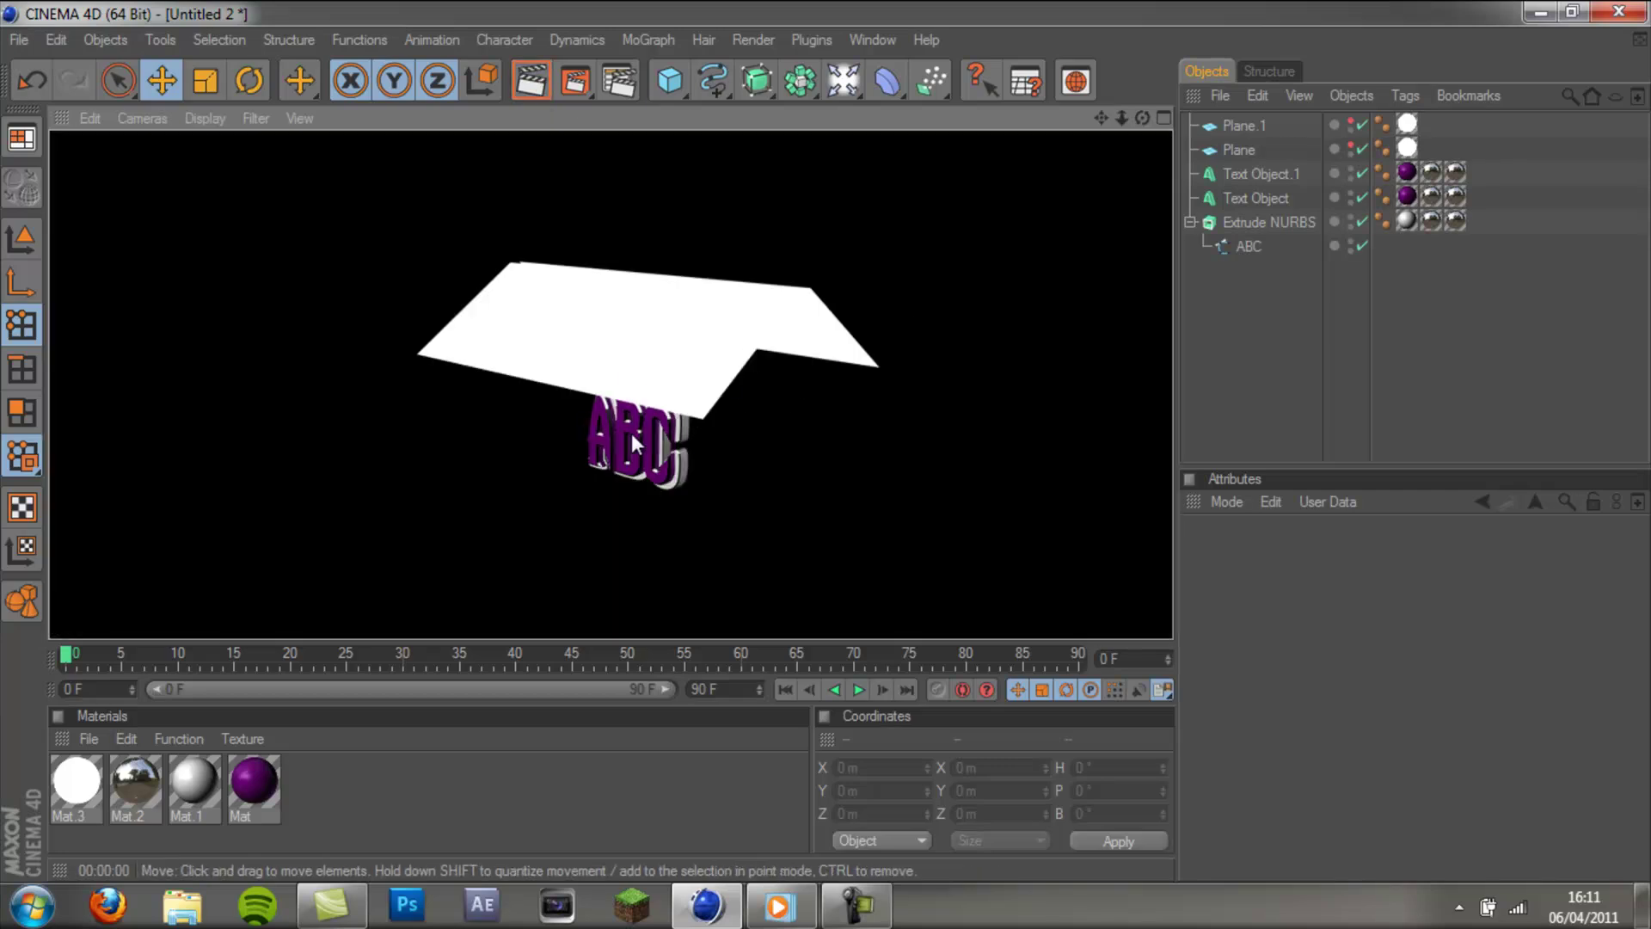
{"action": "left_click", "coordinate": [824, 436]}
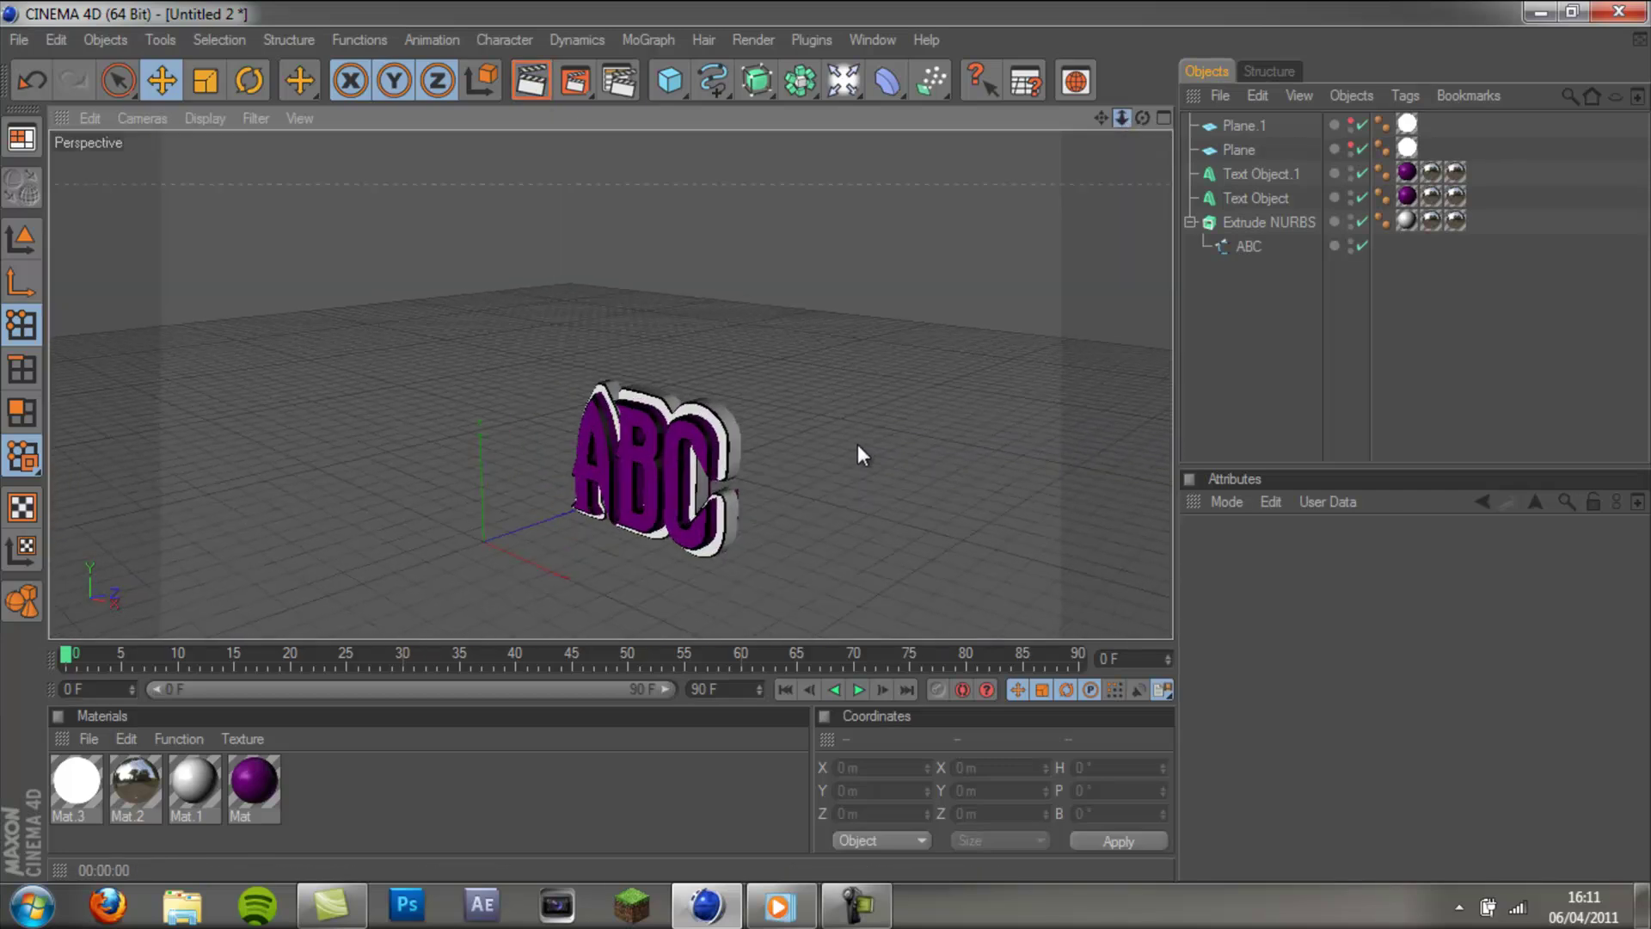
Add a Compositing tag to Plane.1 and disable its Seen by Camera option.
{"action": "right_click", "coordinate": [1250, 121]}
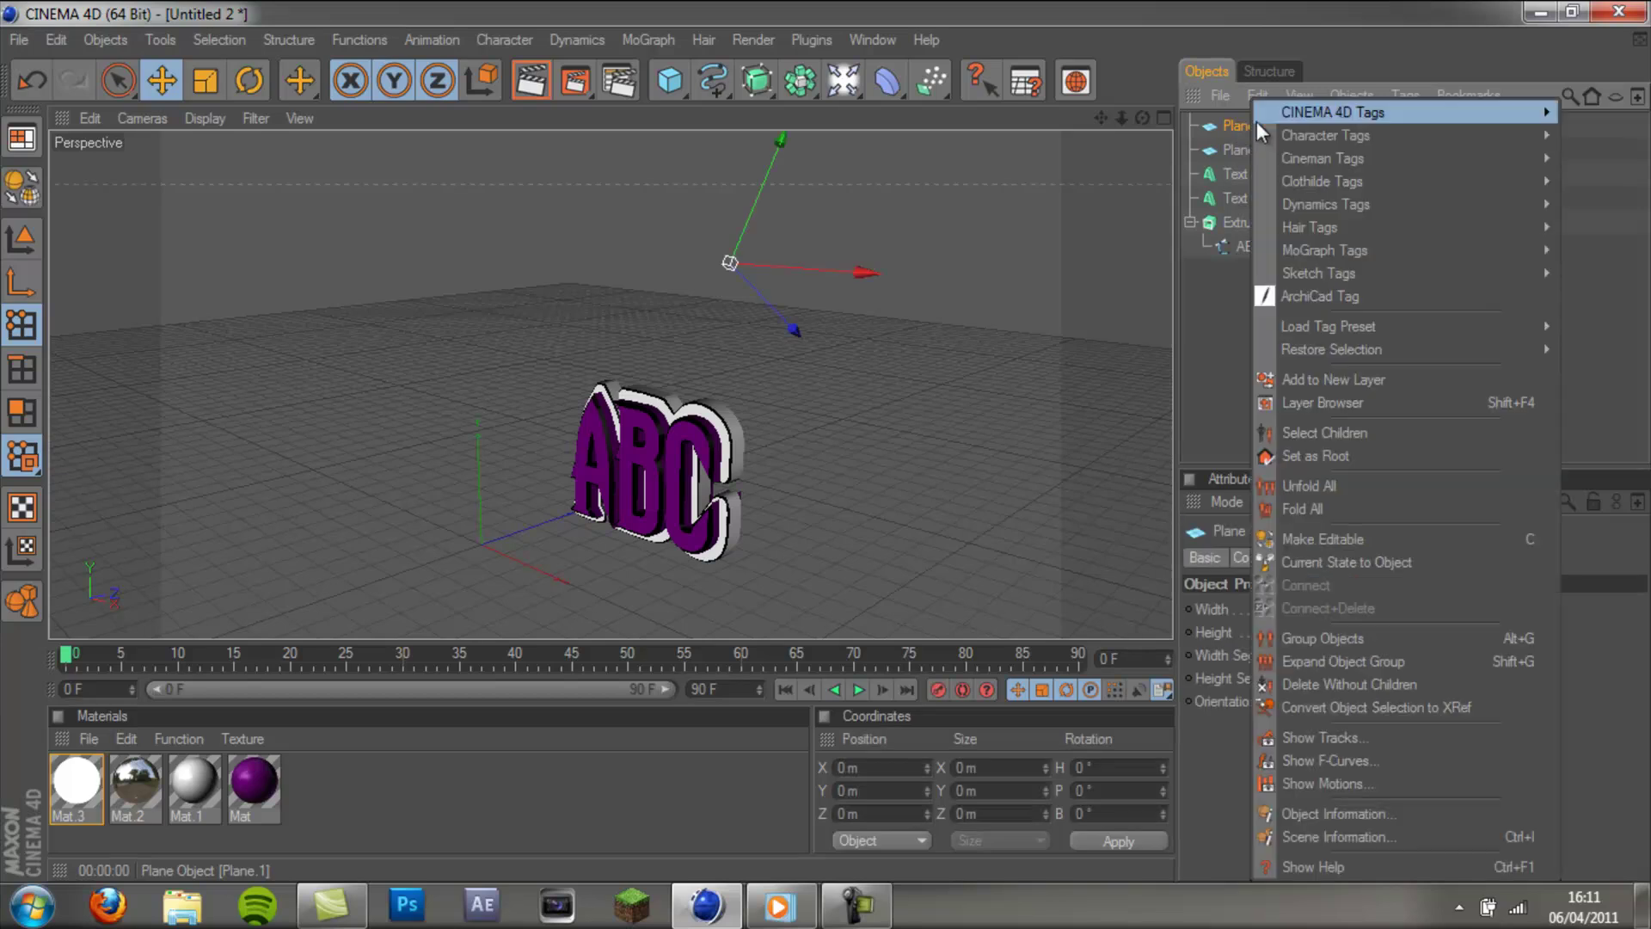
{"action": "mouse_move", "coordinate": [1333, 114]}
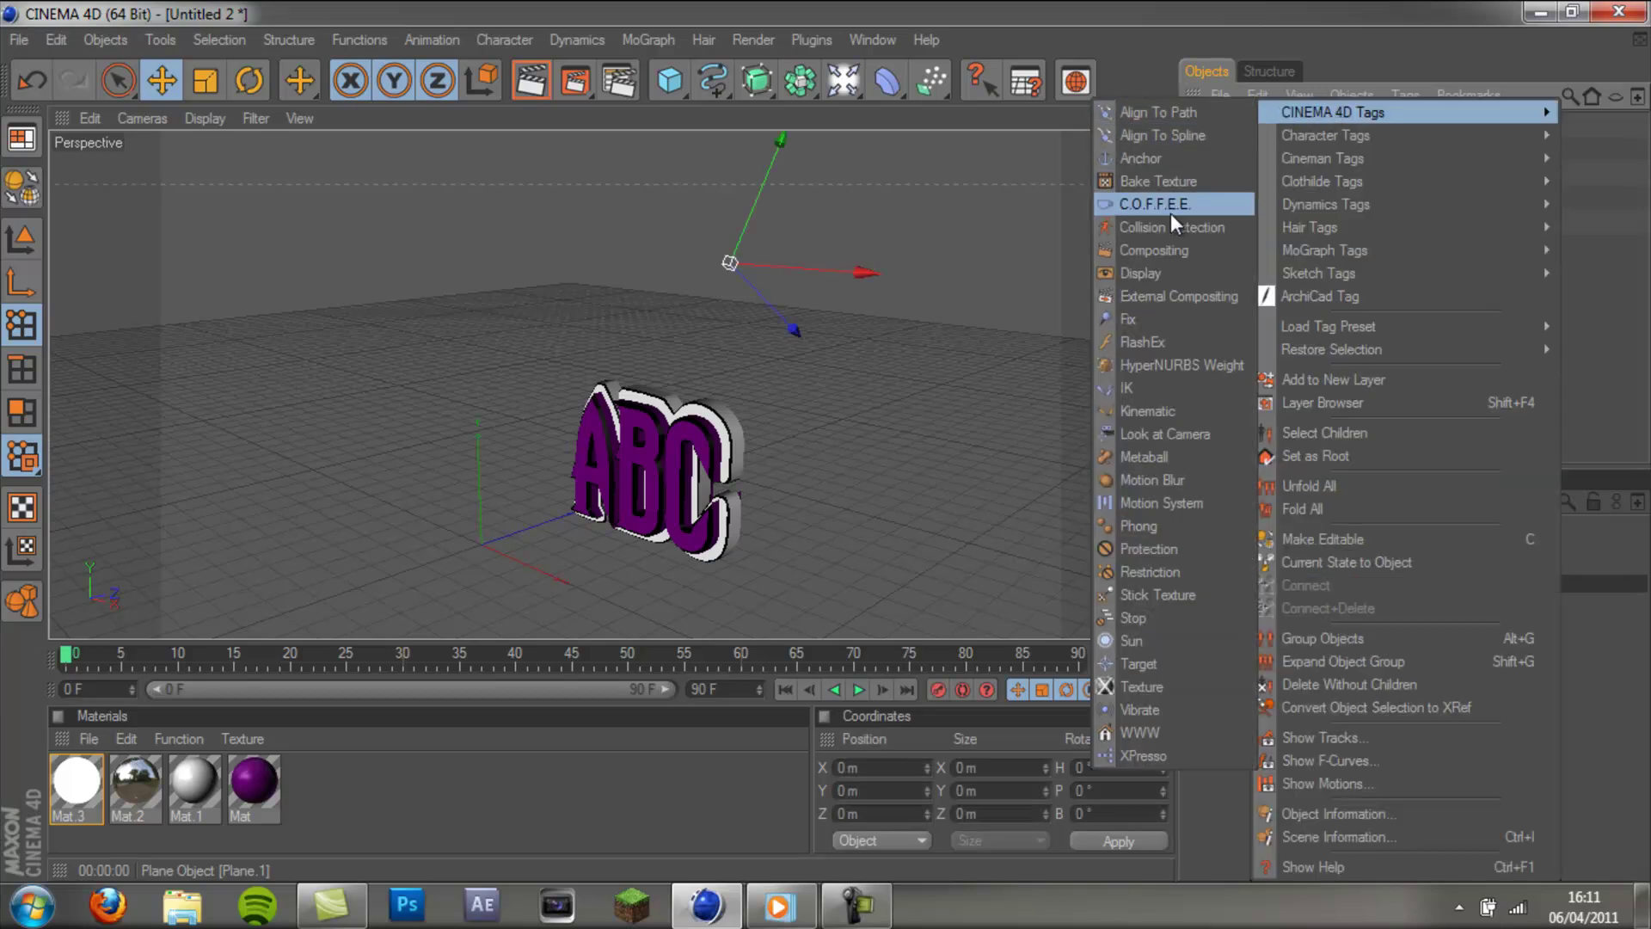
{"action": "left_click", "coordinate": [1156, 250]}
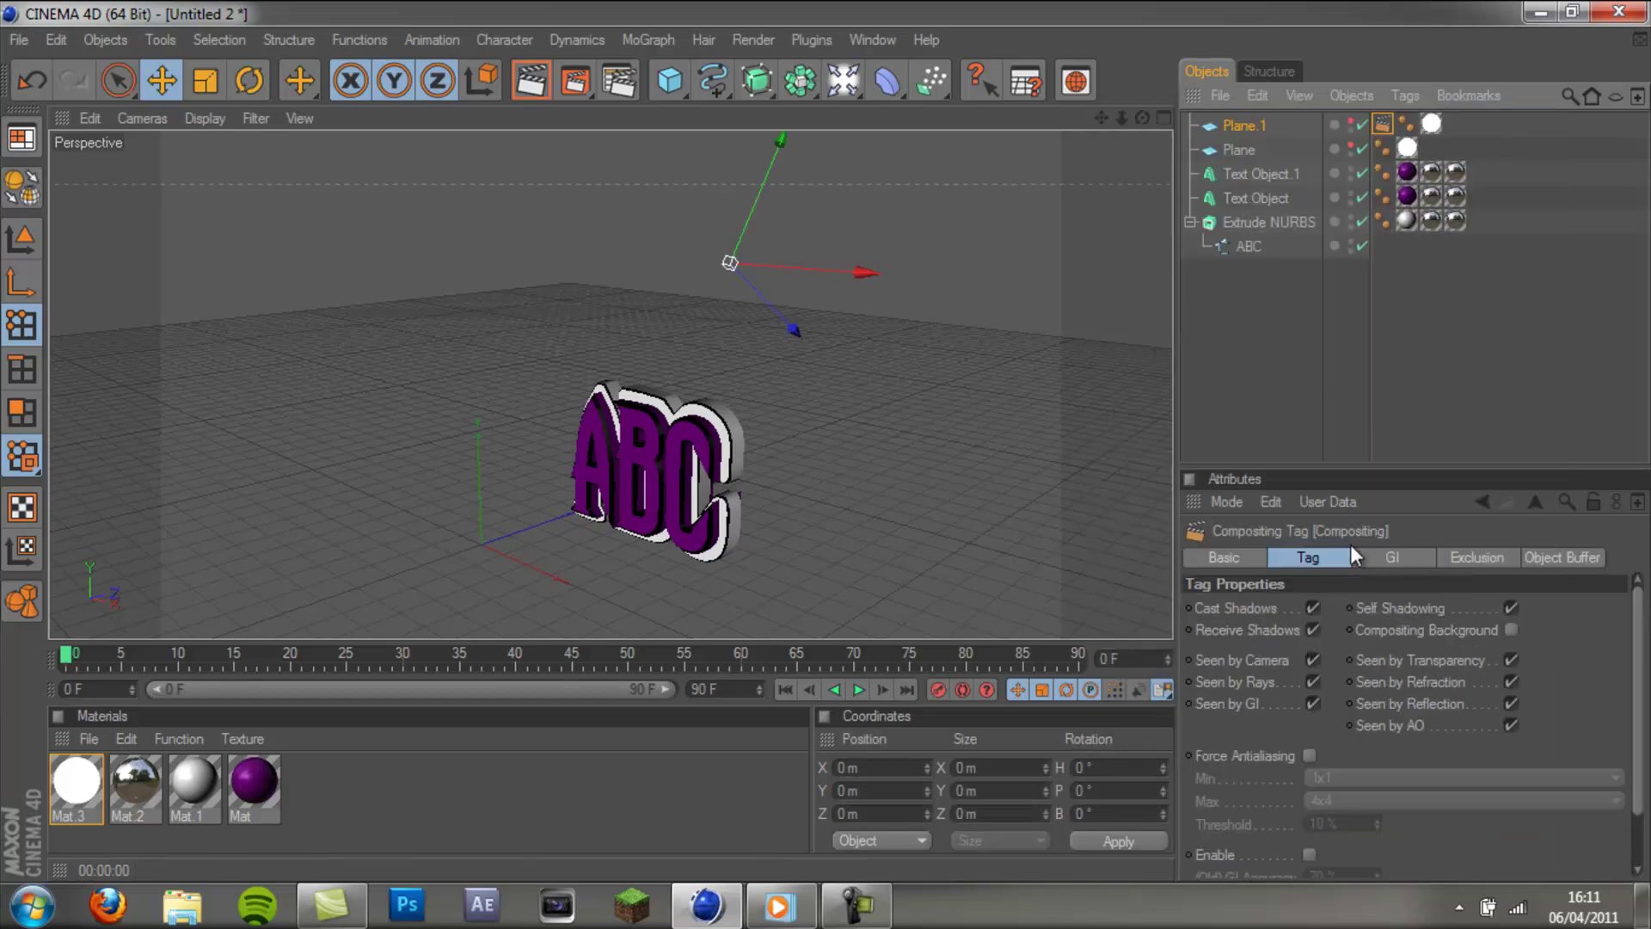
{"action": "left_click", "coordinate": [1311, 657]}
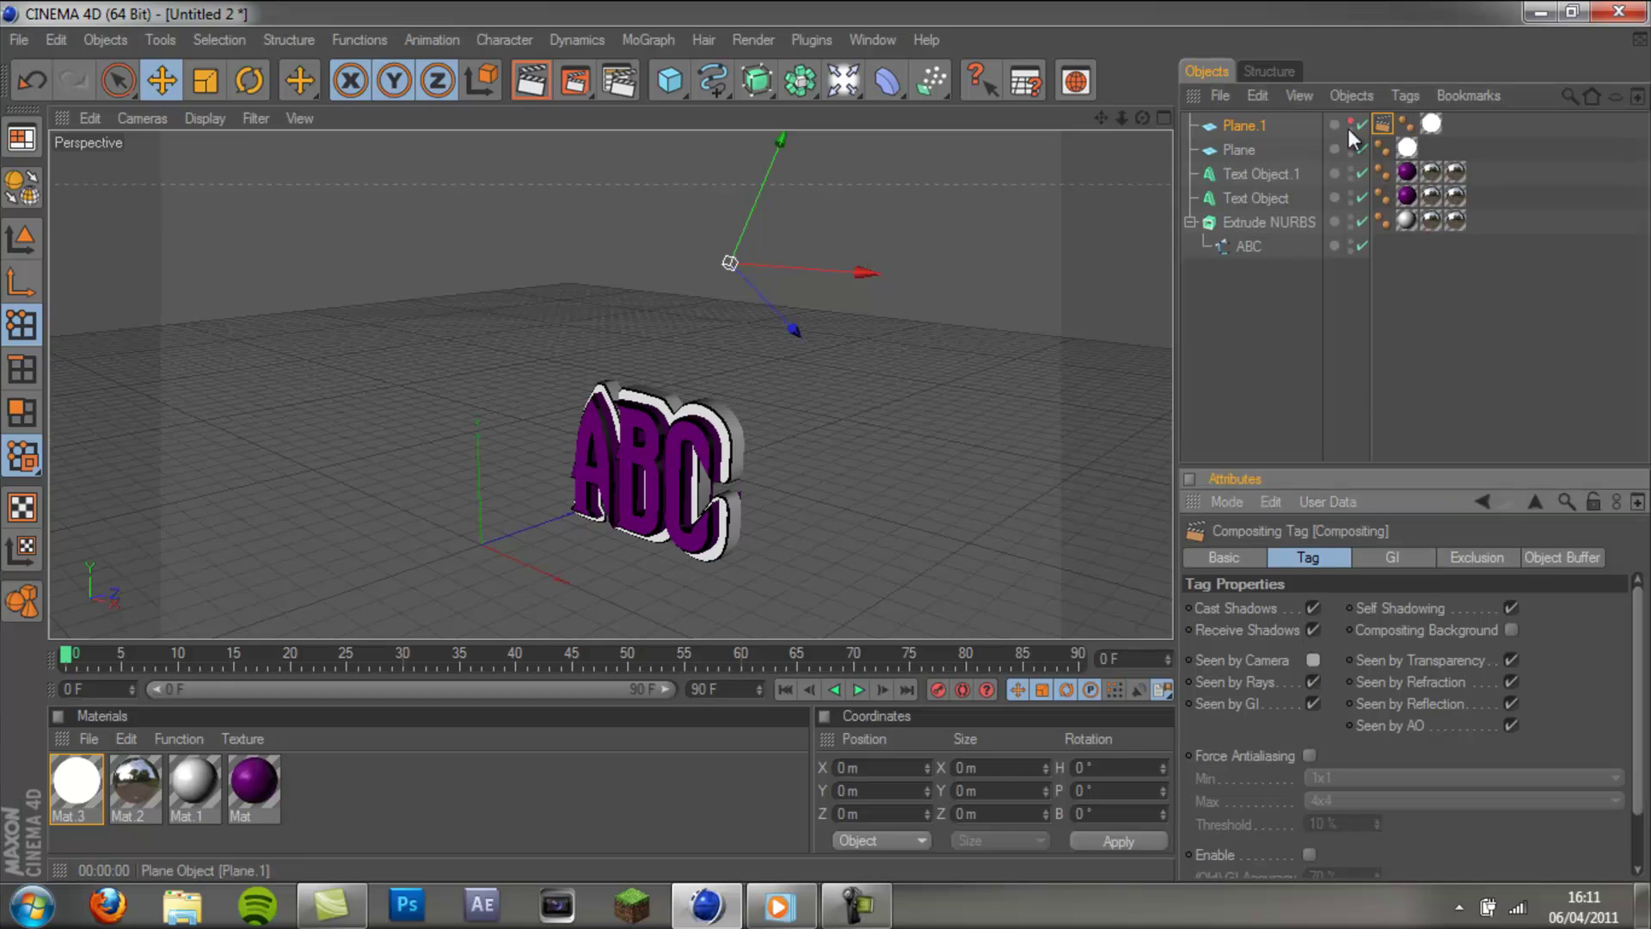
Add a Compositing tag to the original Plane and disable its Seen by Camera option.
{"action": "right_click", "coordinate": [1250, 148]}
{"action": "mouse_move", "coordinate": [1311, 112]}
{"action": "left_click", "coordinate": [1204, 253]}
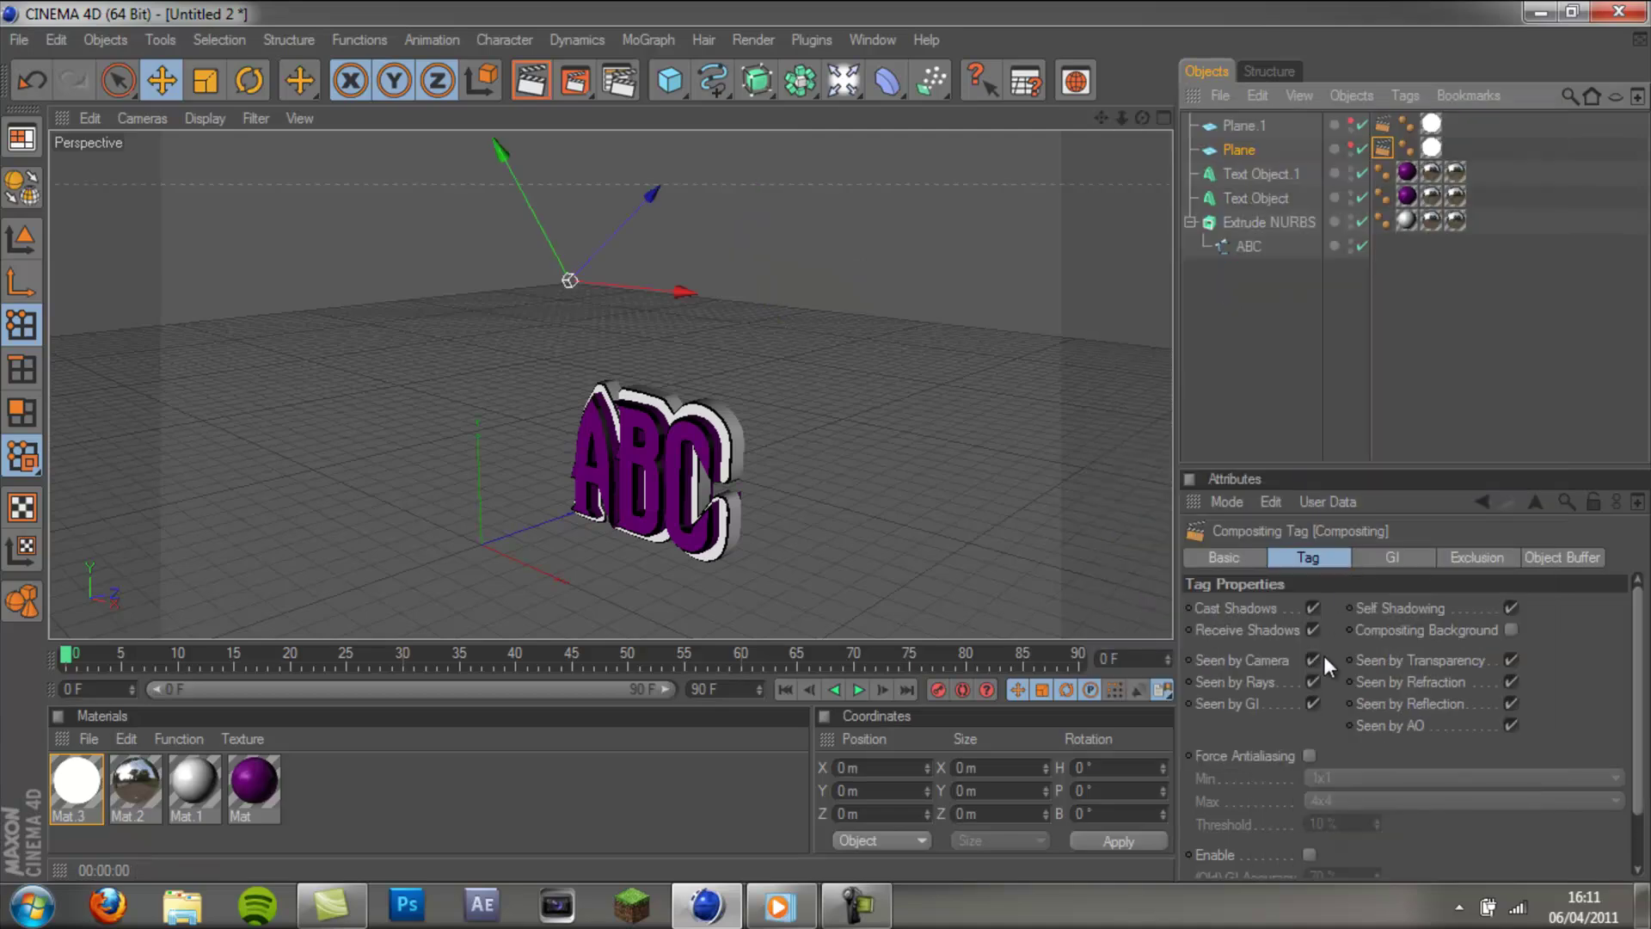
Render a close view of the ABC text to check the reflections from the luminous planes.
{"action": "left_click", "coordinate": [1285, 302]}
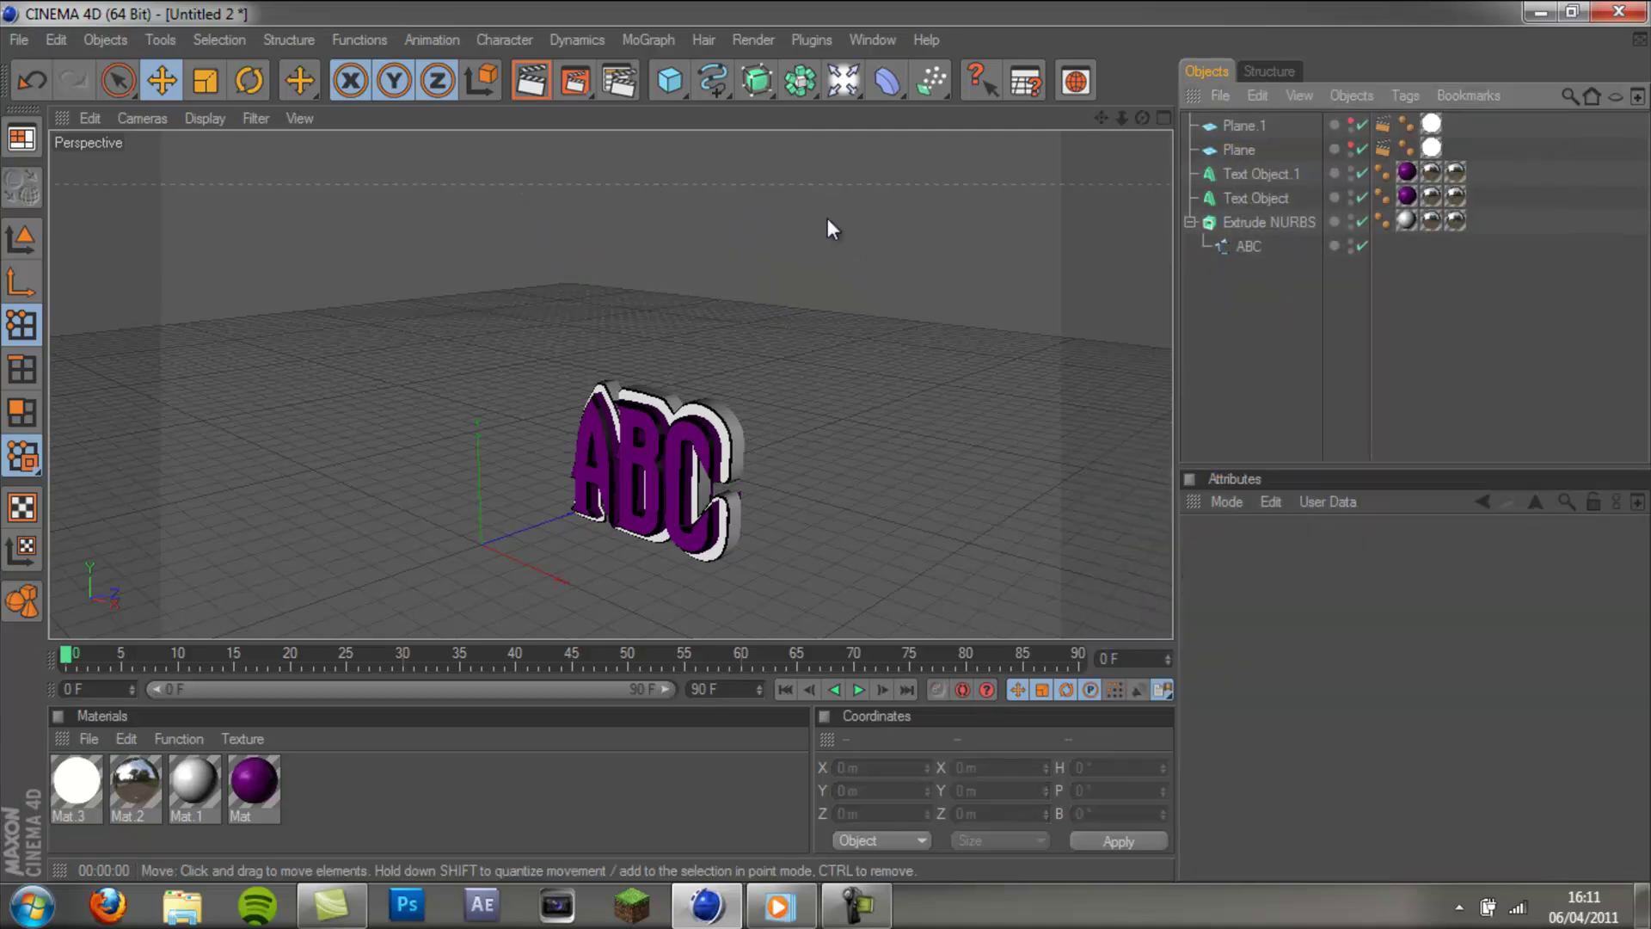
{"action": "middle_click_drag", "start_coordinate": [828, 442], "coordinate": [826, 444], "text": "alt"}
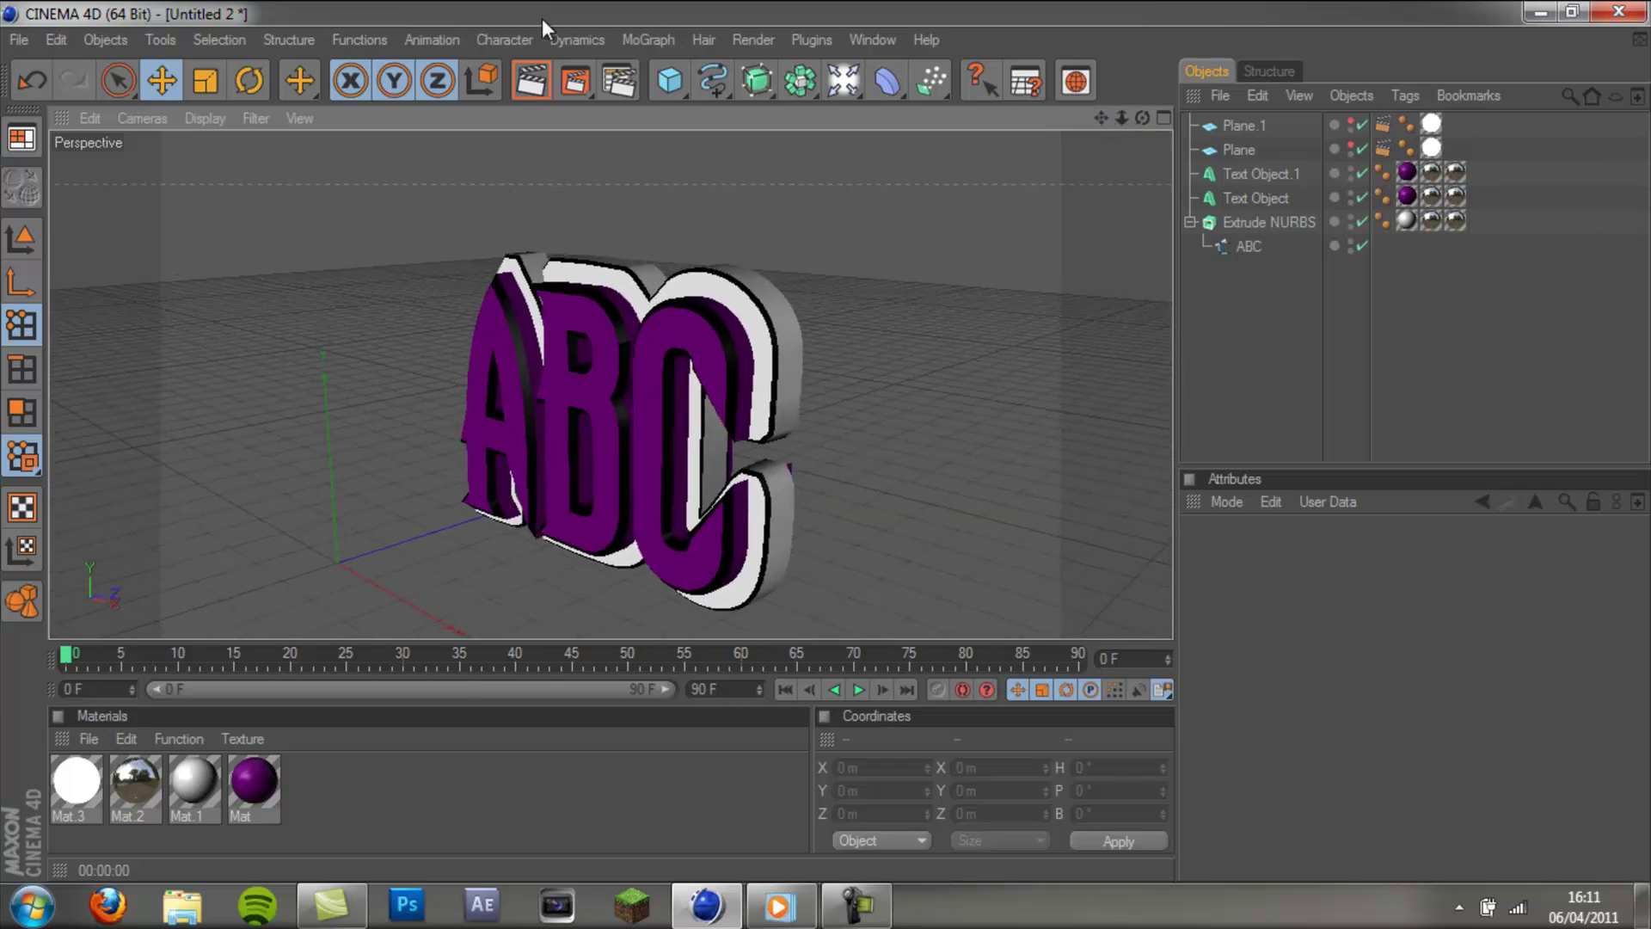
{"action": "left_click", "coordinate": [526, 81]}
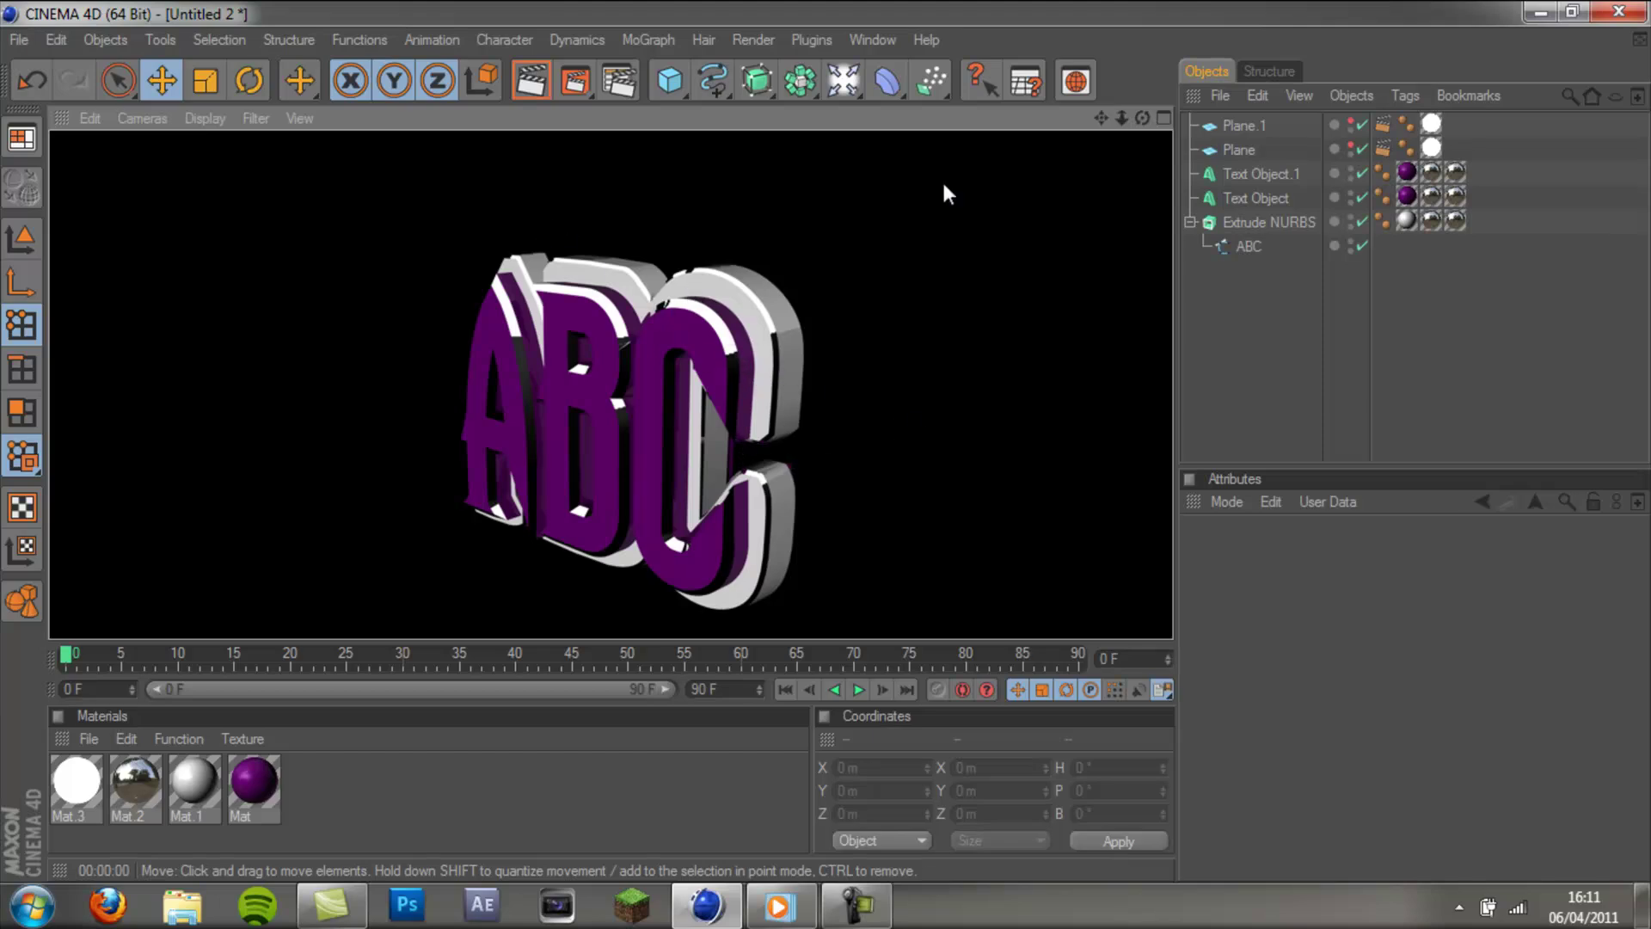
Render the ABC text again from a slightly changed viewing angle to check the light reflections on its edges.
{"action": "left_click_drag", "start_coordinate": [1140, 118], "coordinate": [821, 434]}
{"action": "left_click", "coordinate": [526, 81]}
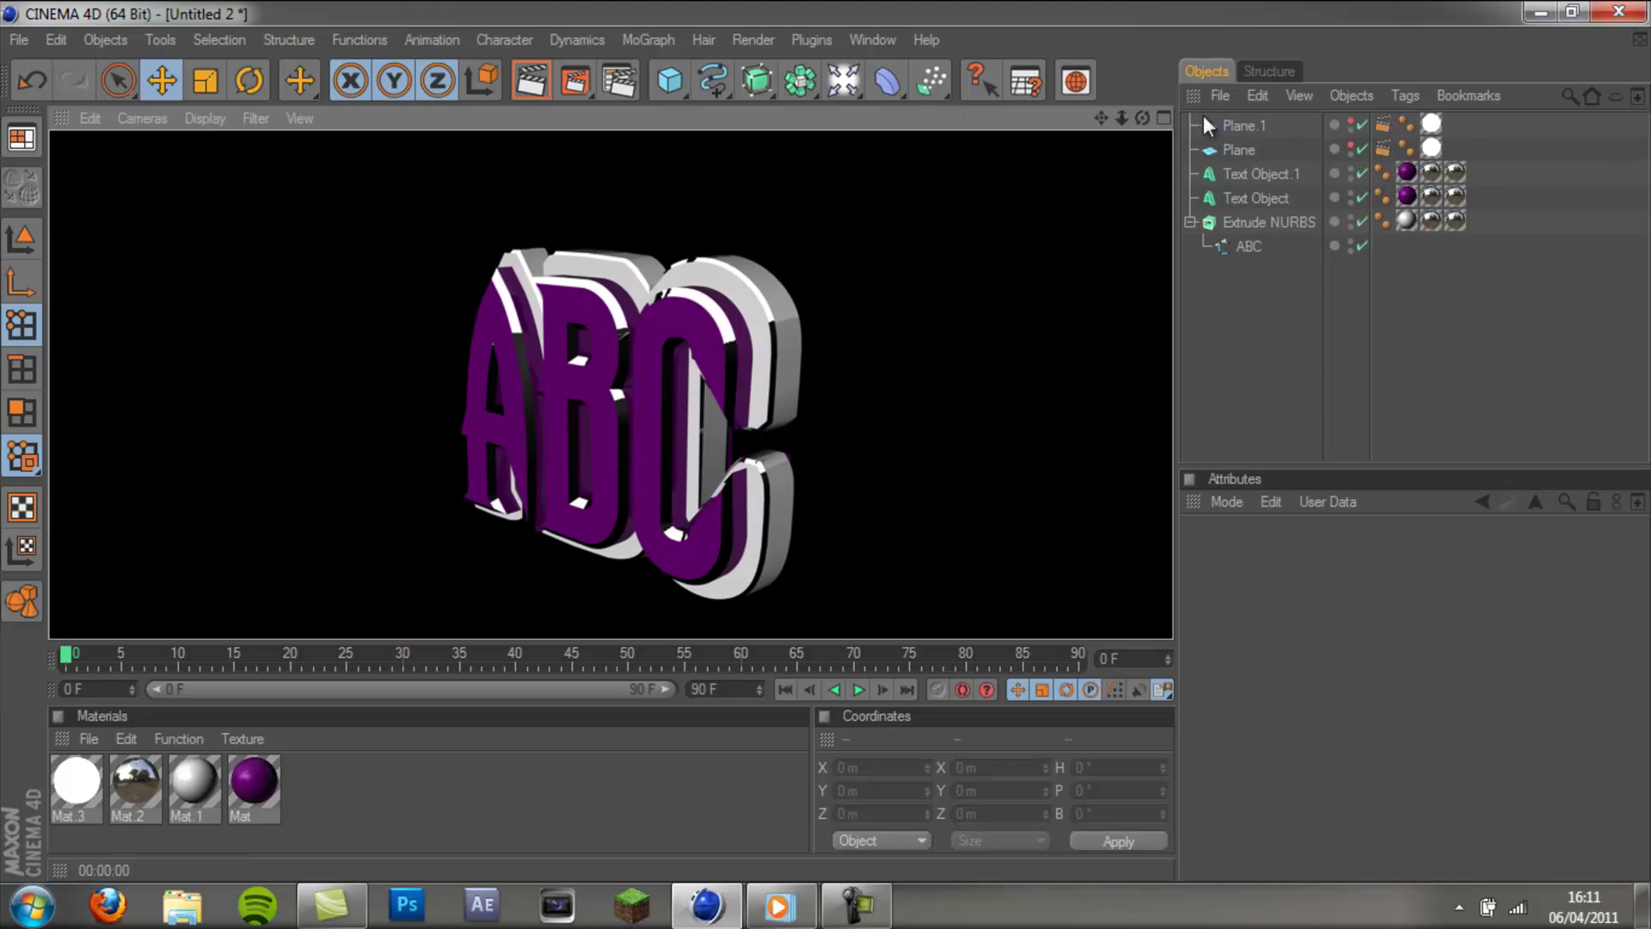
{"action": "left_click_drag", "start_coordinate": [822, 437], "coordinate": [1075, 322], "text": "alt"}
{"action": "mouse_move", "coordinate": [824, 441]}
{"action": "left_mouse_down", "text": "alt"}
{"action": "mouse_move", "coordinate": [818, 426]}
{"action": "mouse_move", "coordinate": [863, 435]}
{"action": "mouse_move", "coordinate": [813, 473]}
{"action": "mouse_move", "coordinate": [839, 437]}
{"action": "mouse_move", "coordinate": [813, 440]}
{"action": "mouse_move", "coordinate": [874, 443]}
{"action": "mouse_move", "coordinate": [826, 441]}
{"action": "left_mouse_up", "text": "alt"}
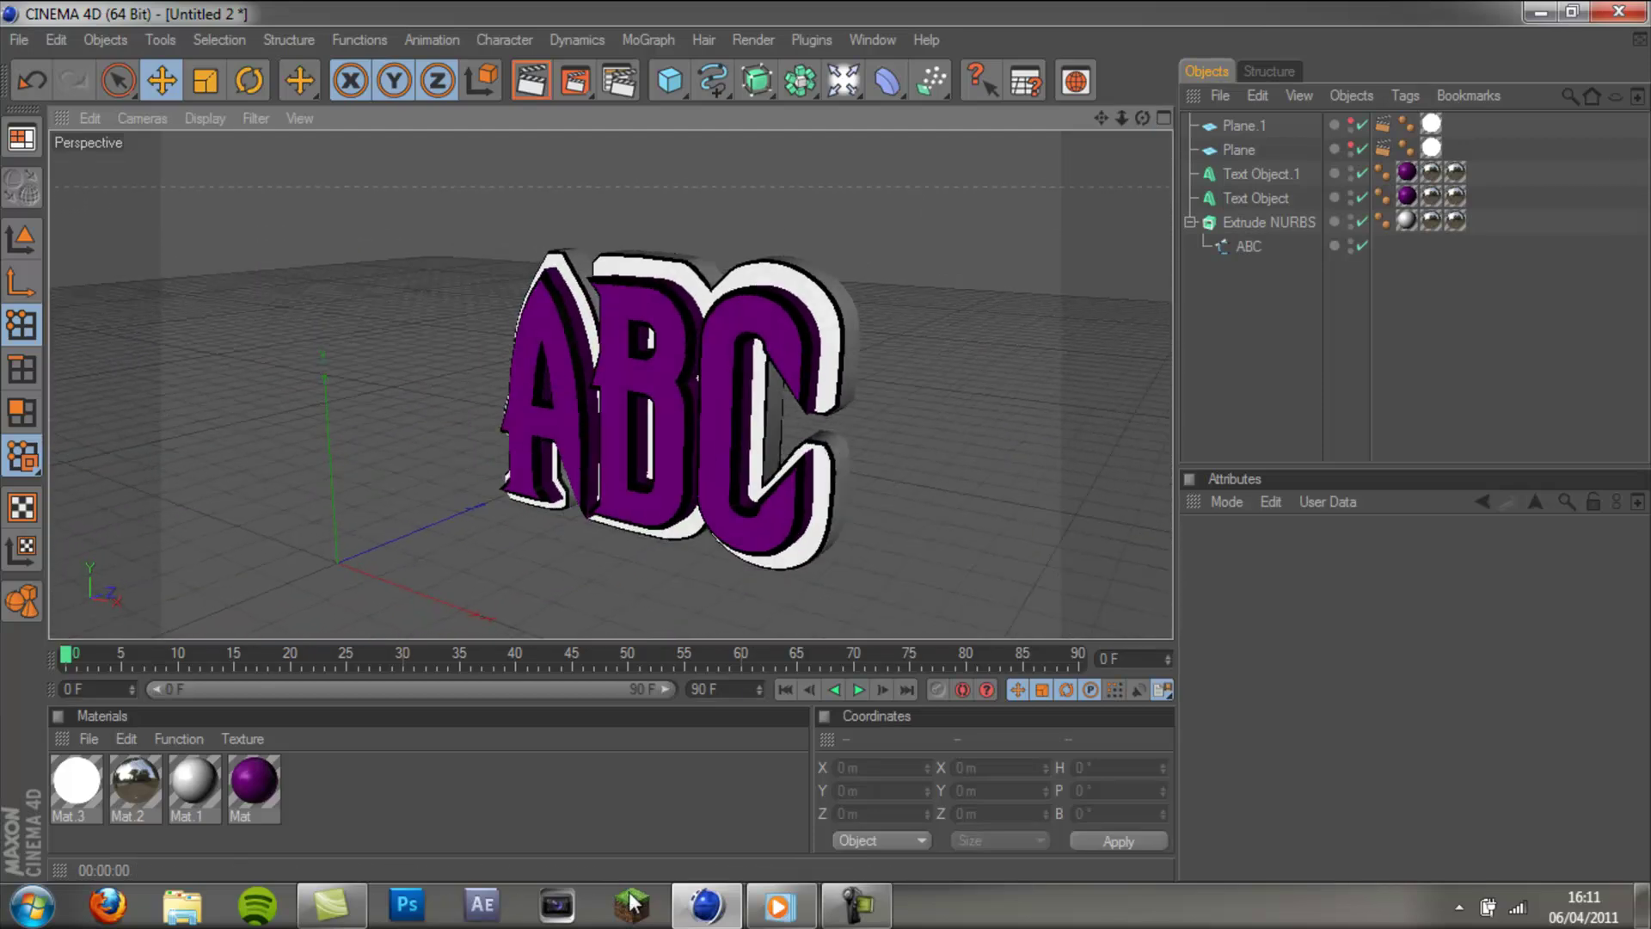
{"action": "left_click", "coordinate": [856, 904]}
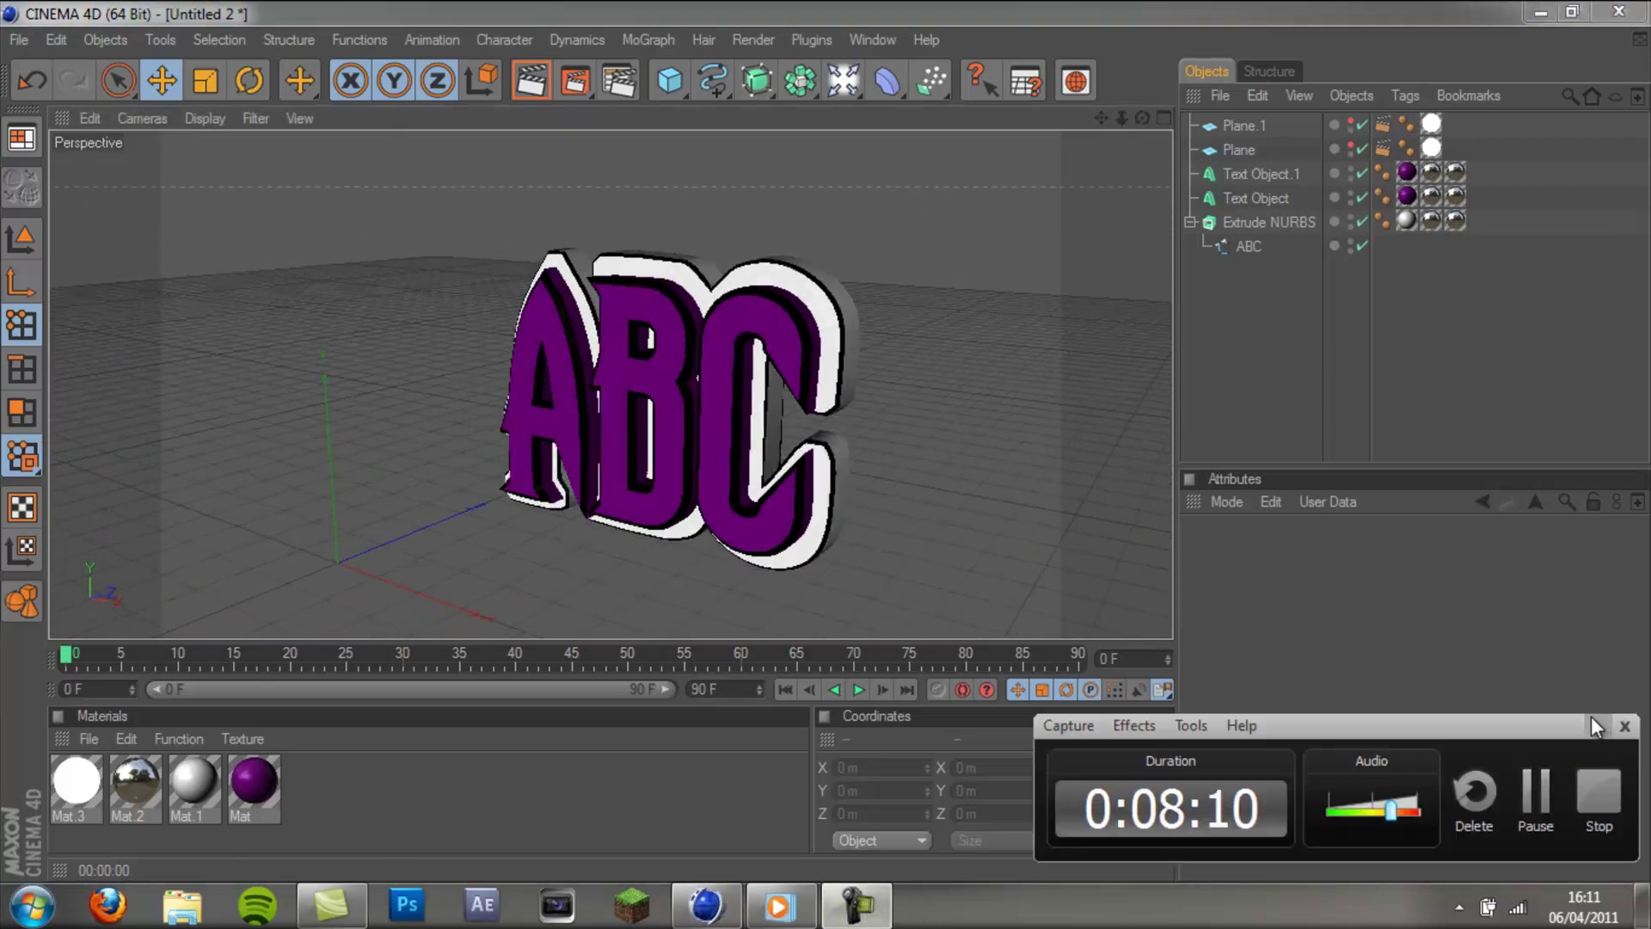
{"action": "left_click", "coordinate": [1590, 715]}
{"action": "left_click_drag", "start_coordinate": [1101, 118], "coordinate": [825, 441]}
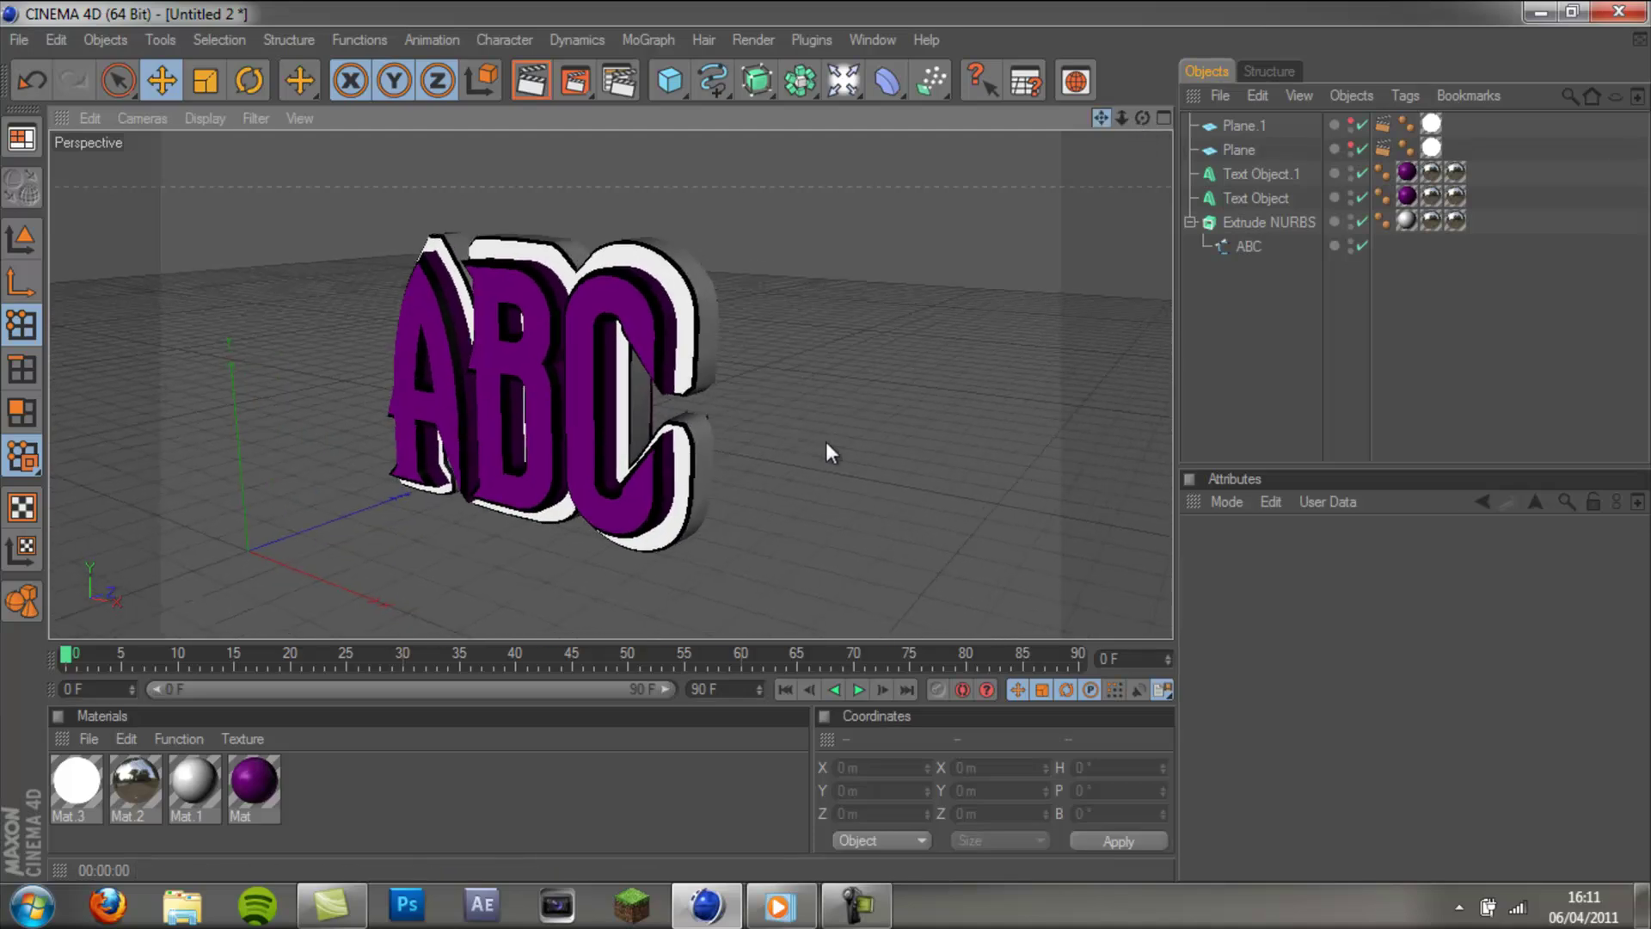
{"action": "left_click_drag", "start_coordinate": [1143, 117], "coordinate": [821, 441]}
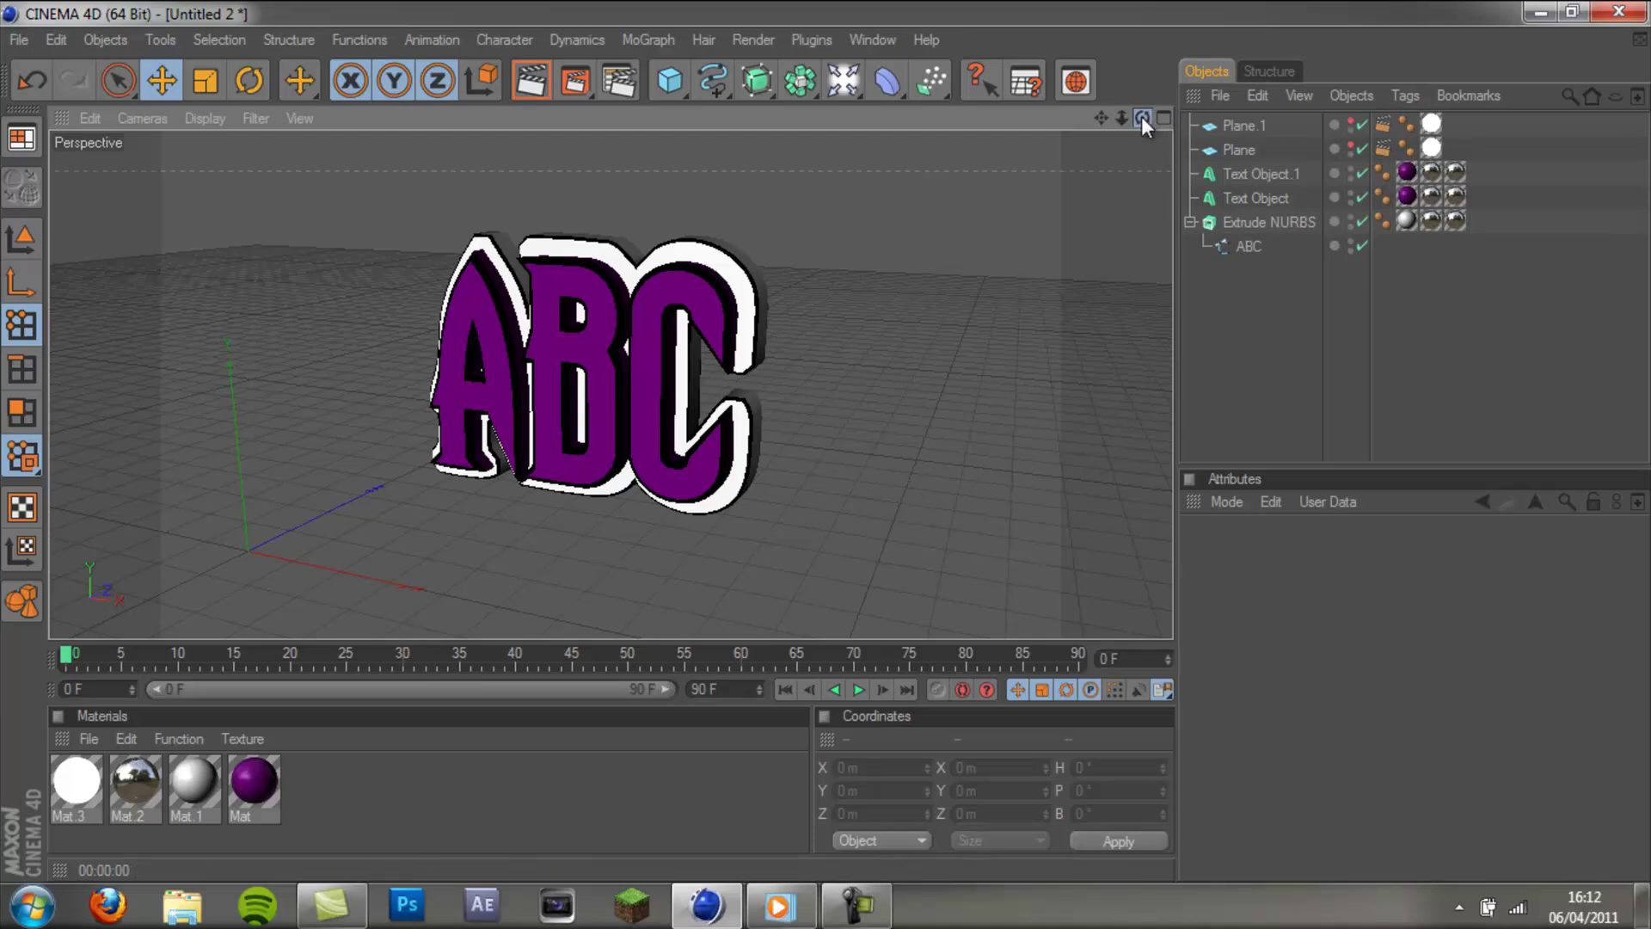
{"action": "left_click_drag", "start_coordinate": [1142, 116], "coordinate": [1126, 148]}
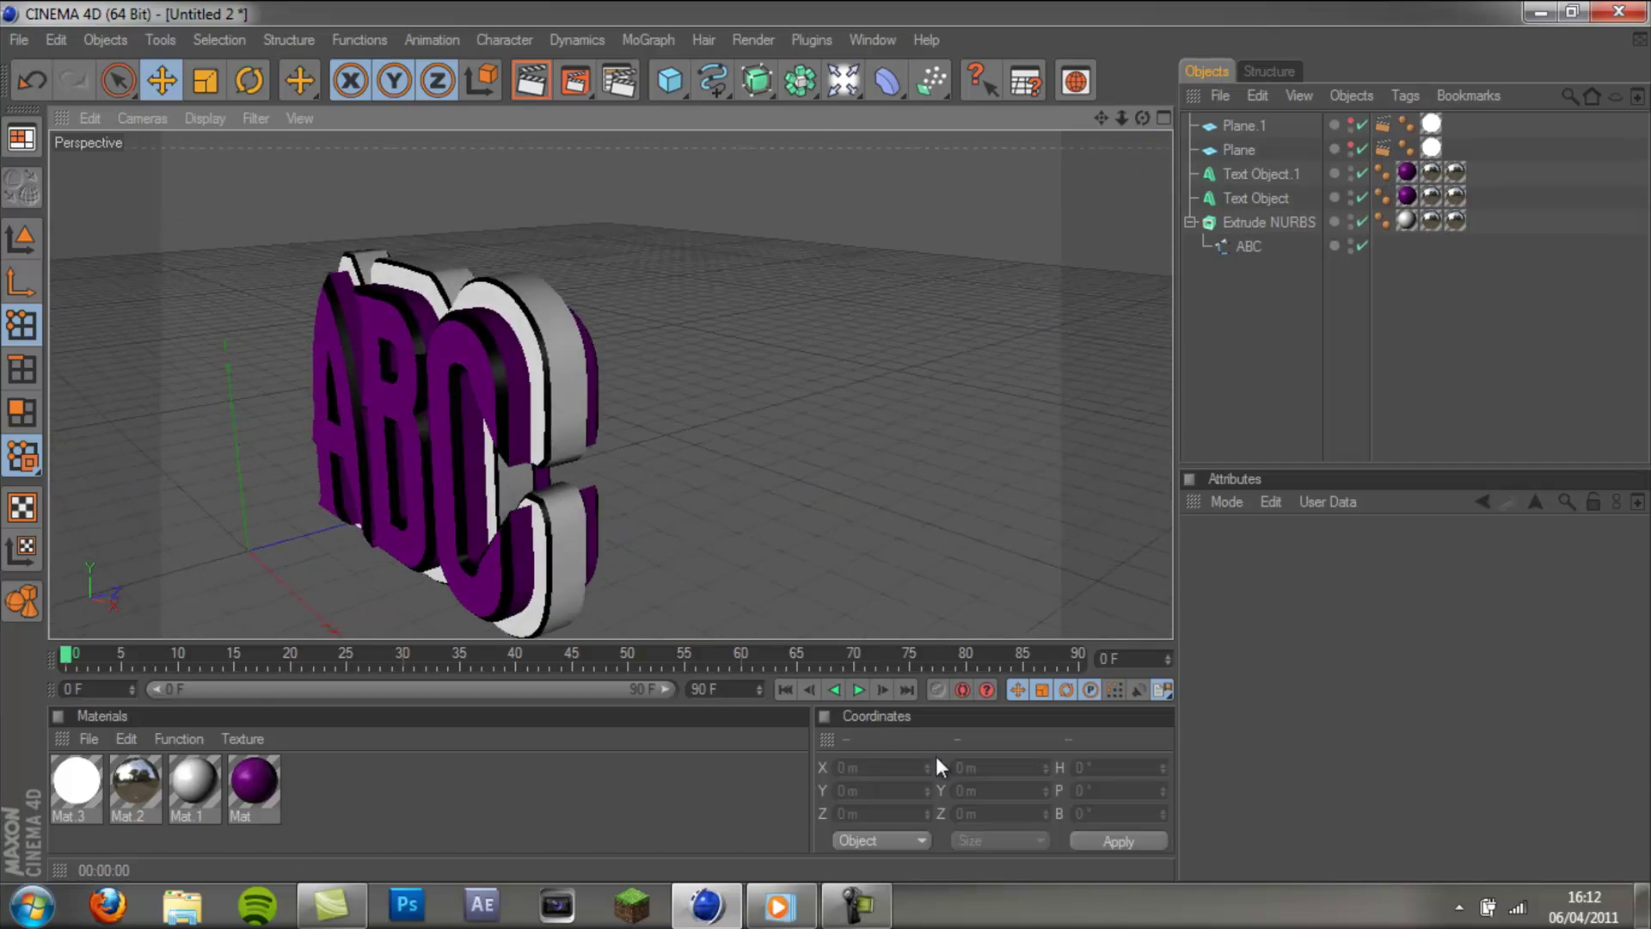